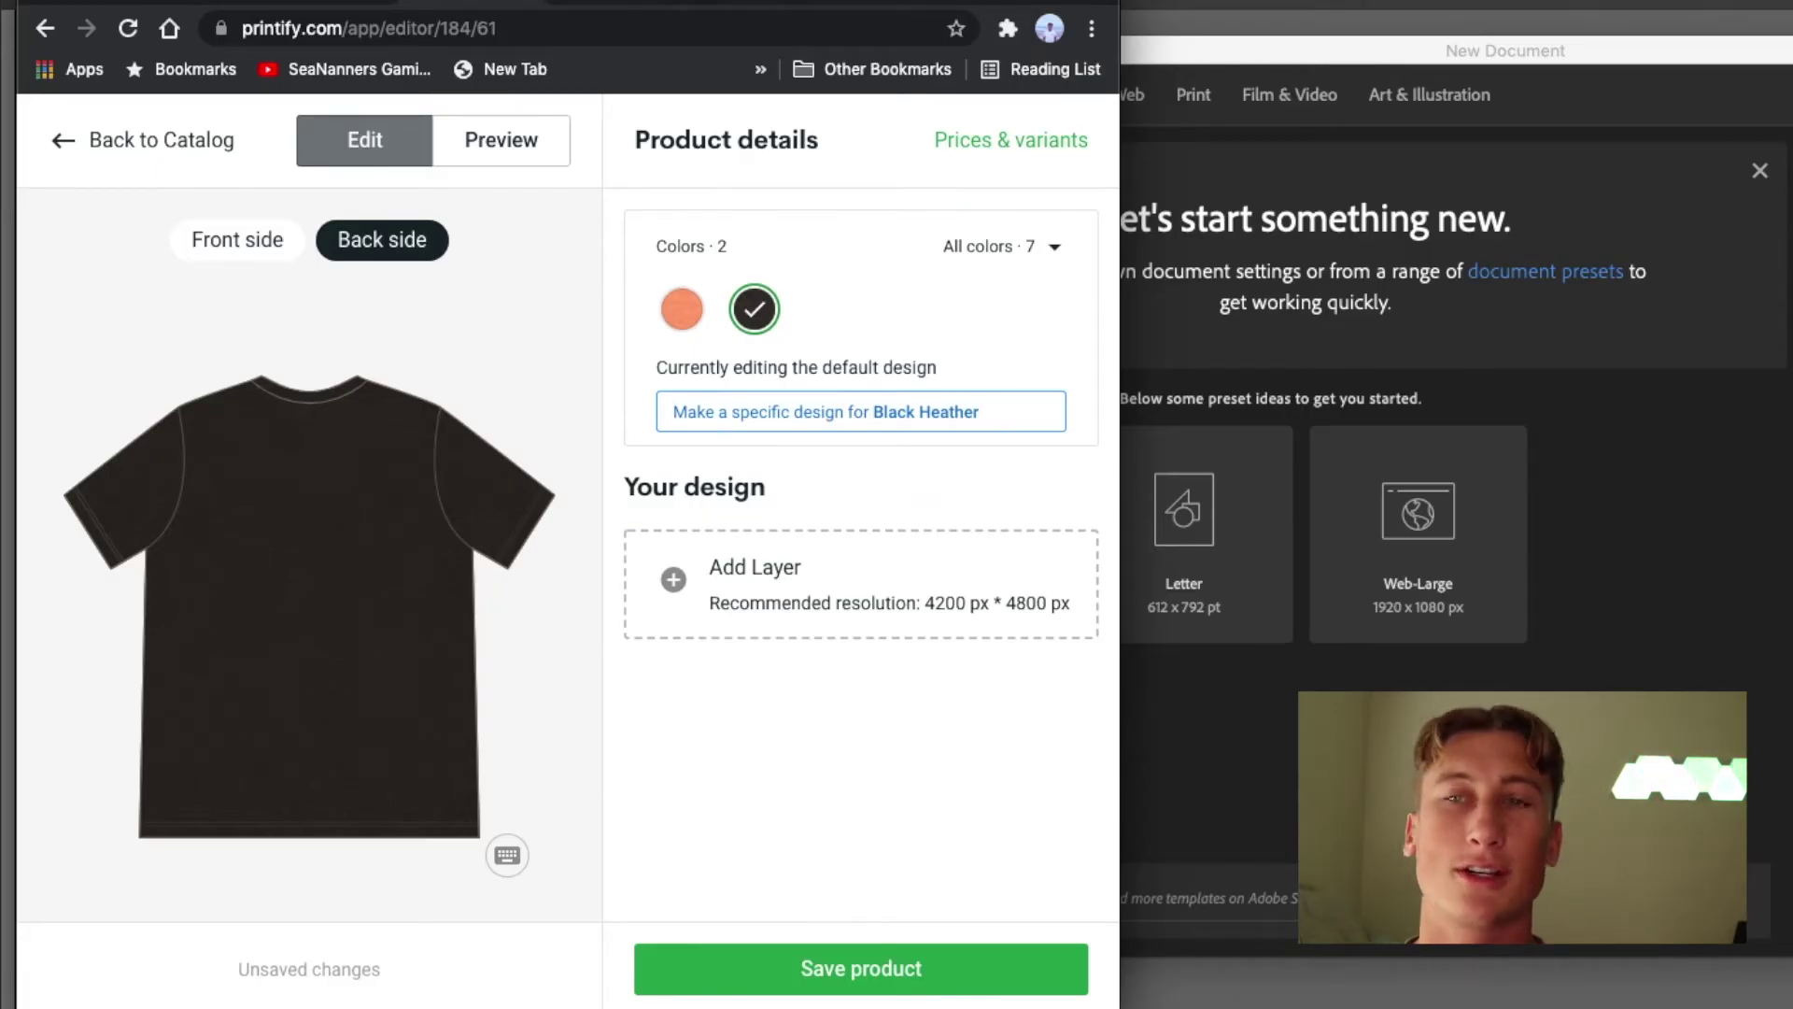
Step: Bring Illustrator's new document setup forward to match the recommended 4200 × 4800 px size
click(1586, 735)
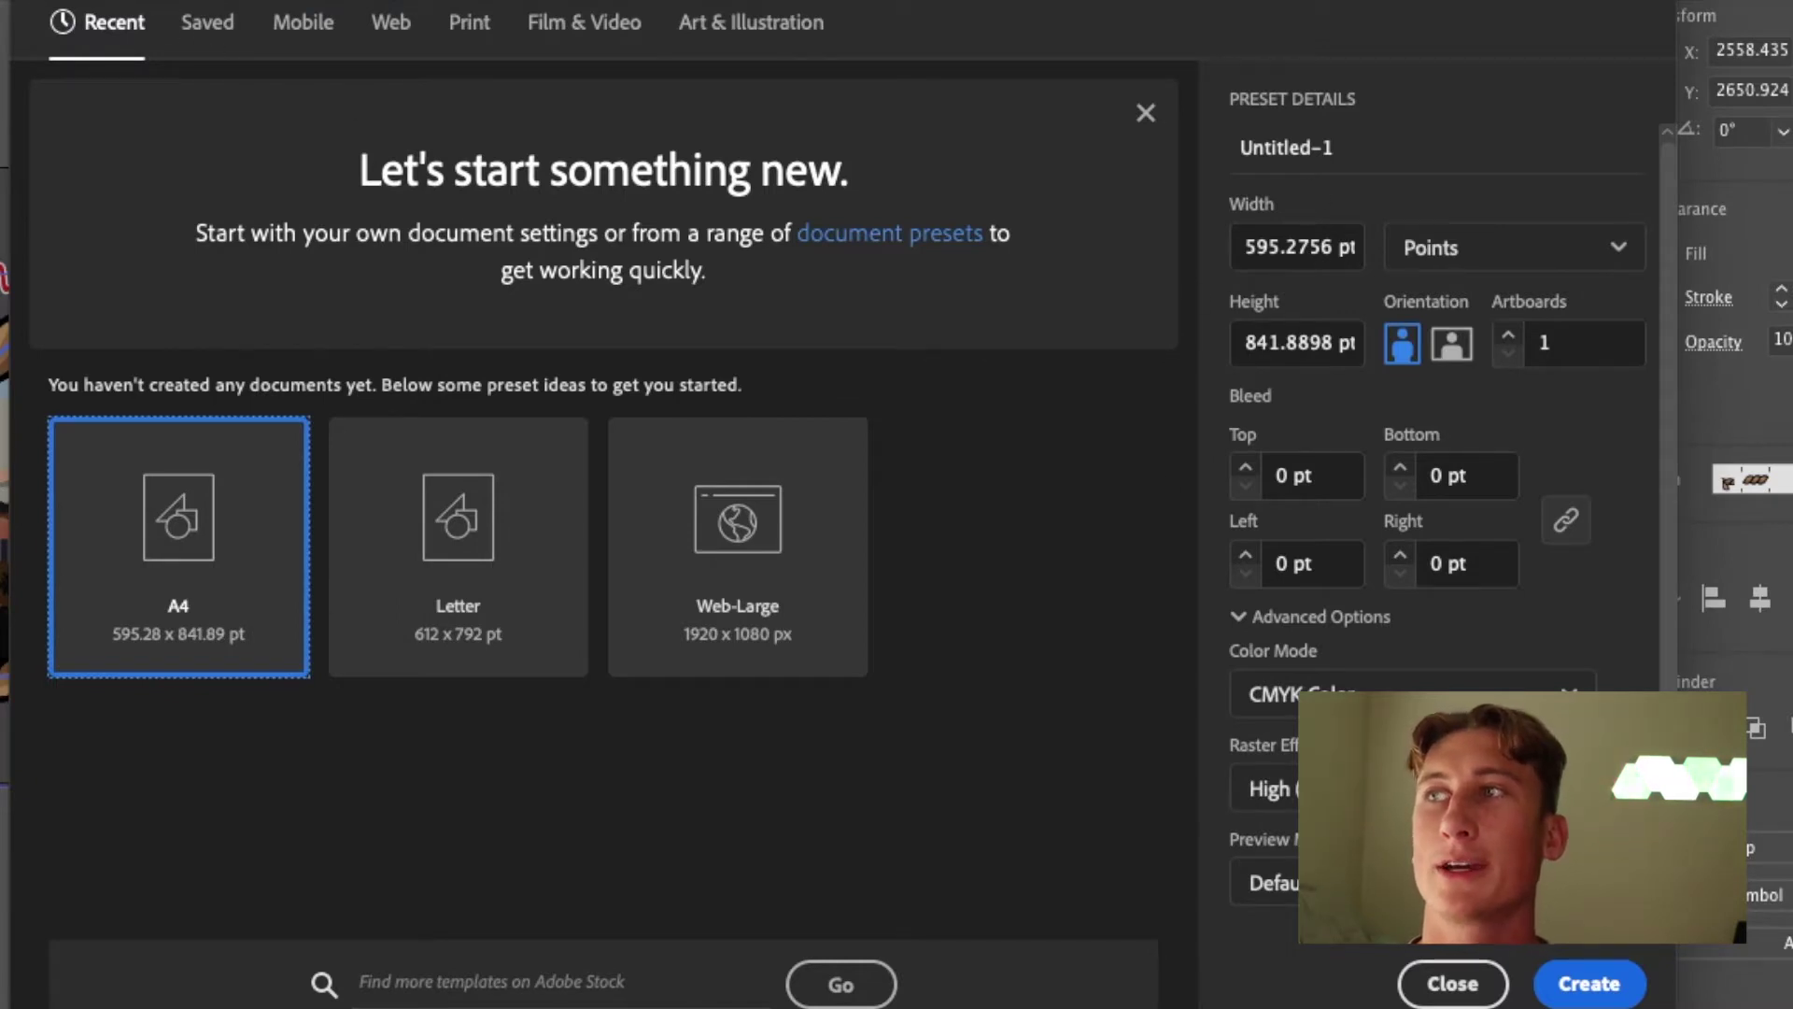
Step: Enter width 4200 pt and height 4800 pt, then create the Untitled-1 document
click(1345, 254)
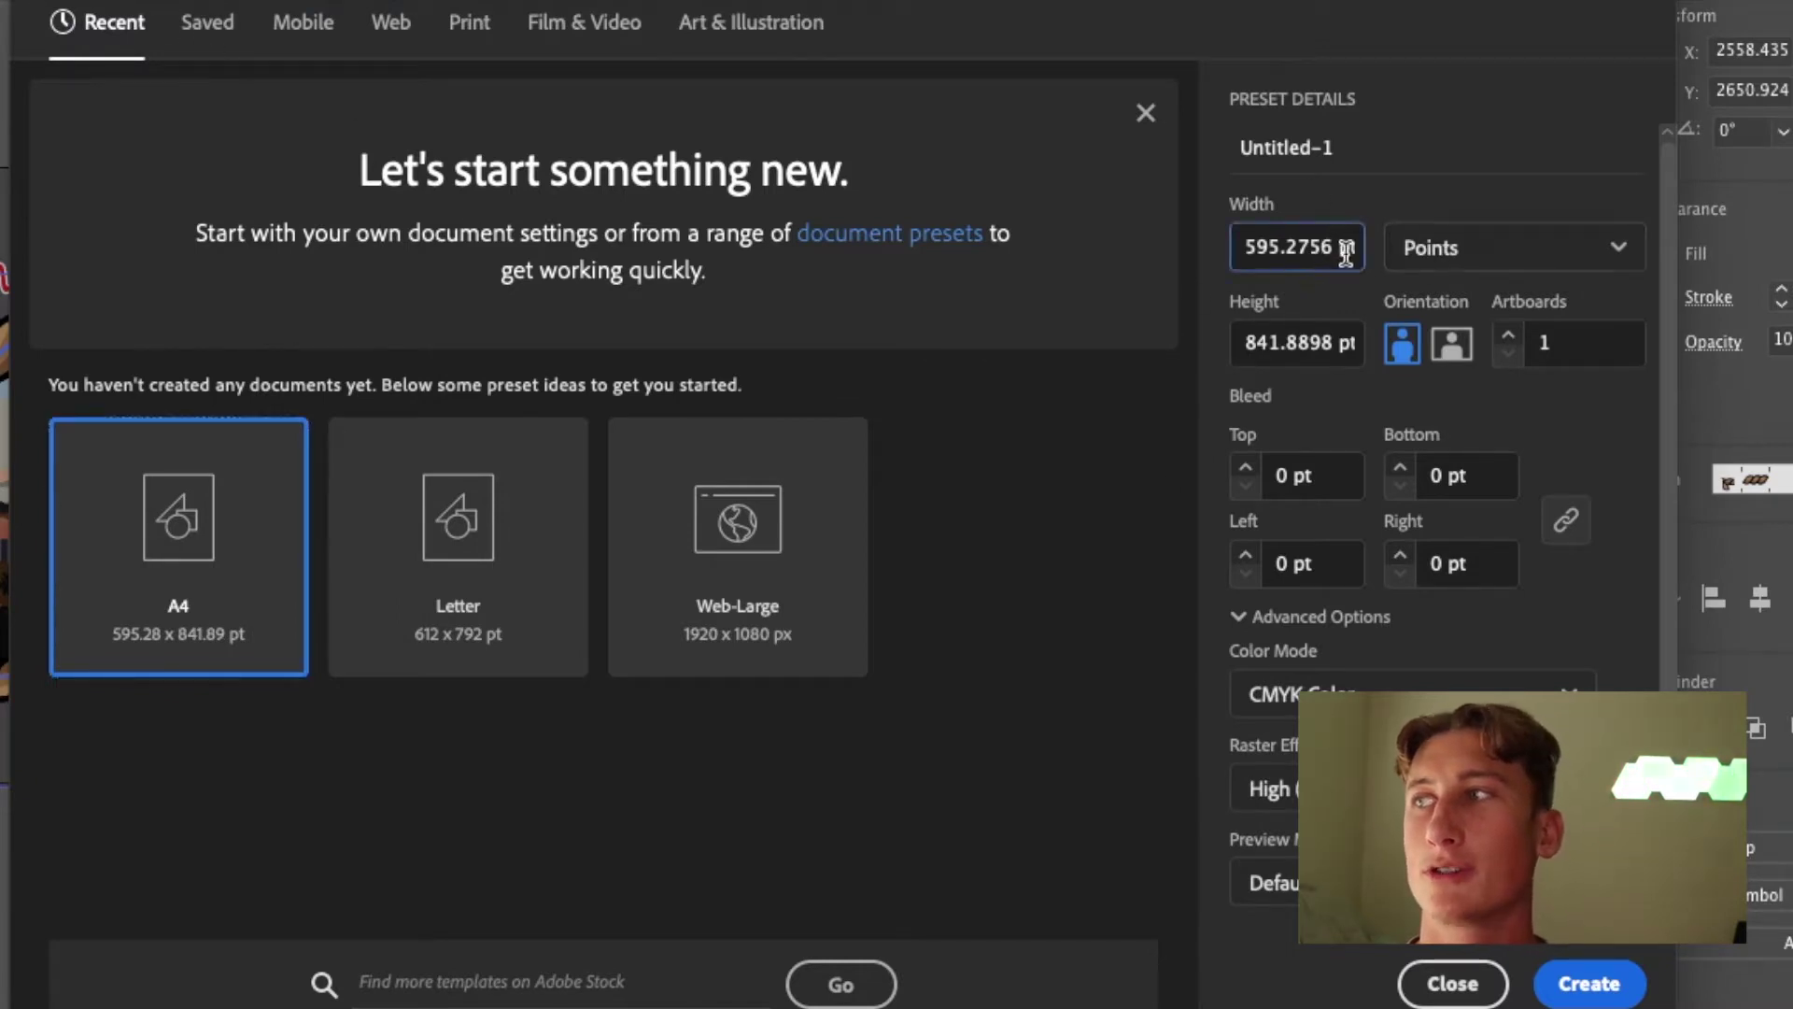
drag(1336, 250, 1180, 259)
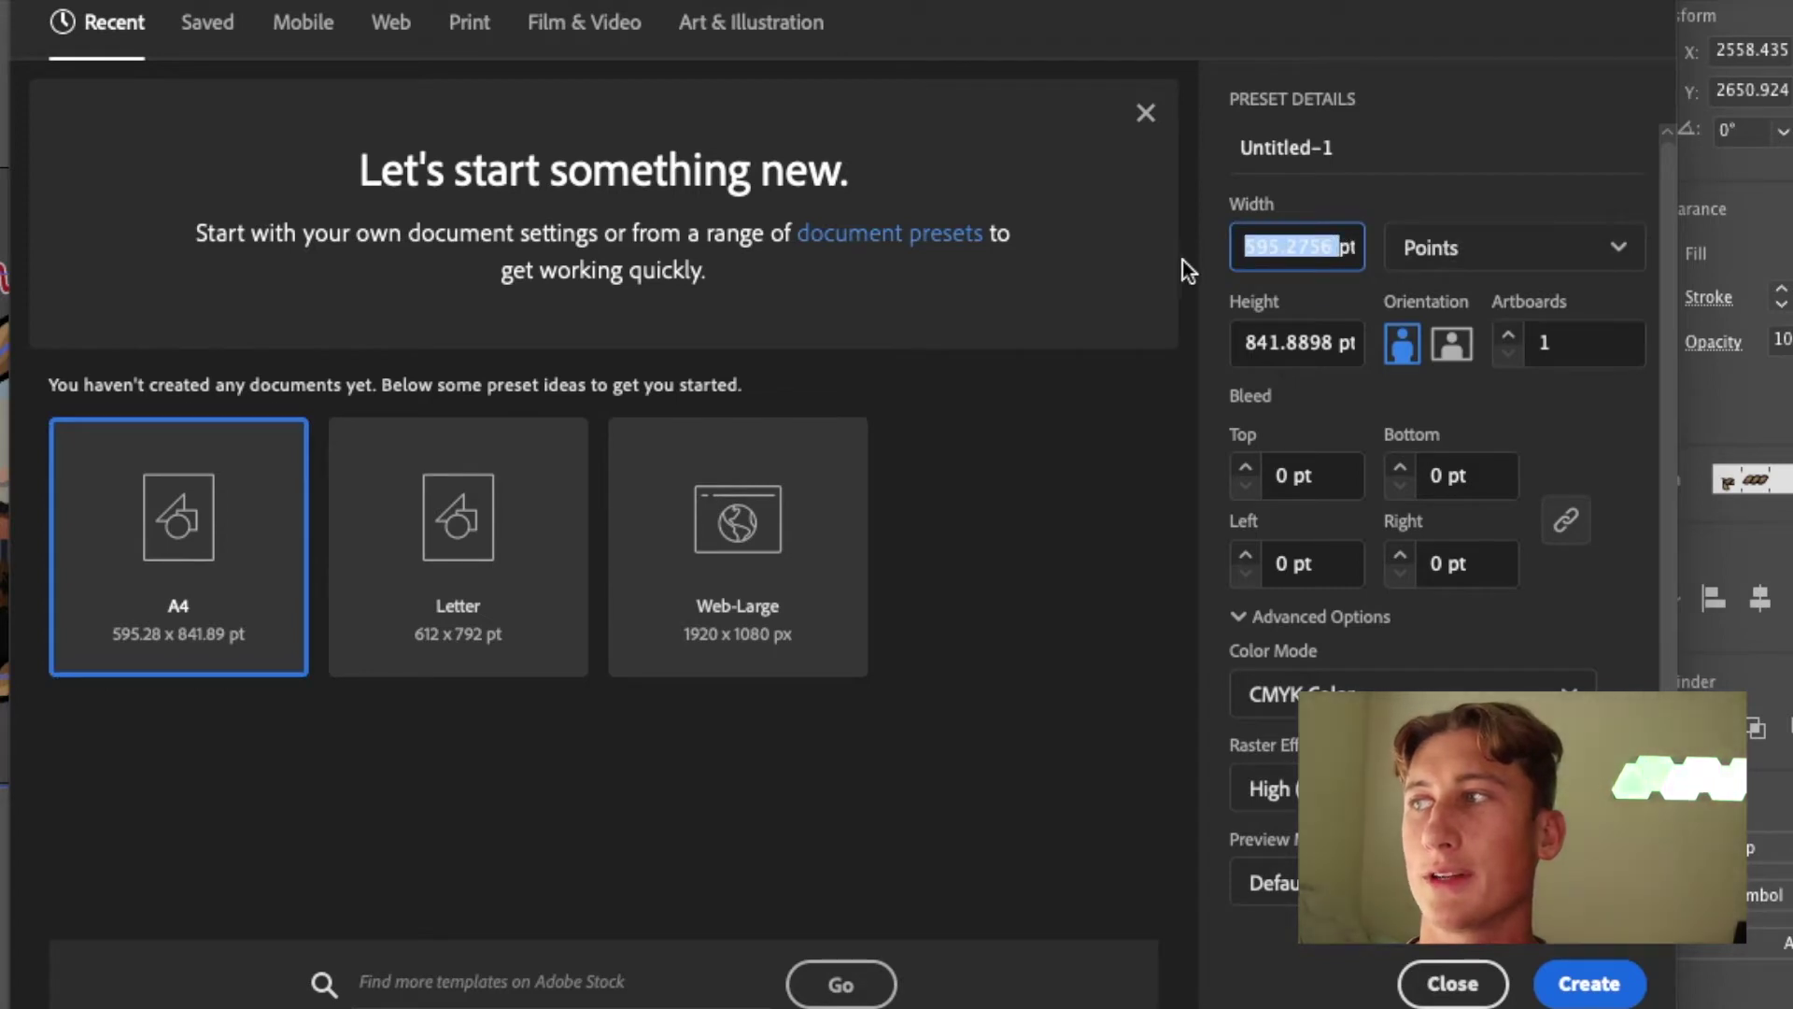
key(BackSpace)
text(4200)
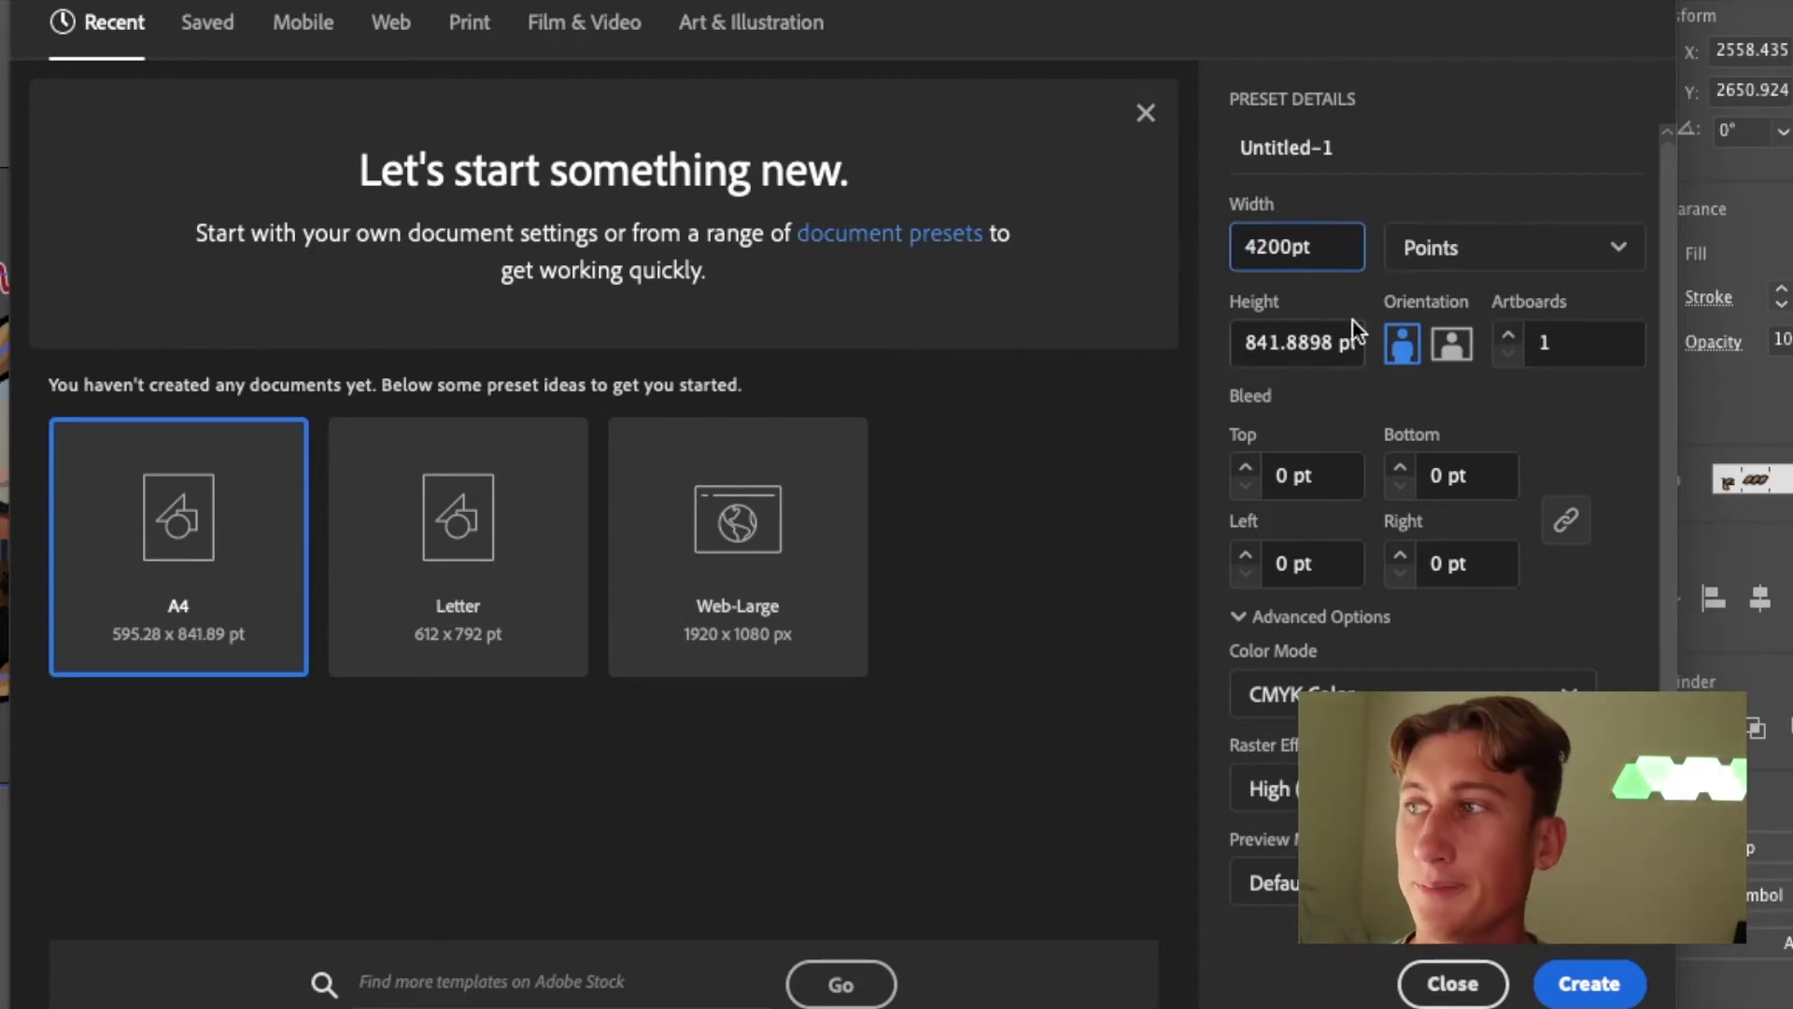
drag(1338, 343, 1211, 345)
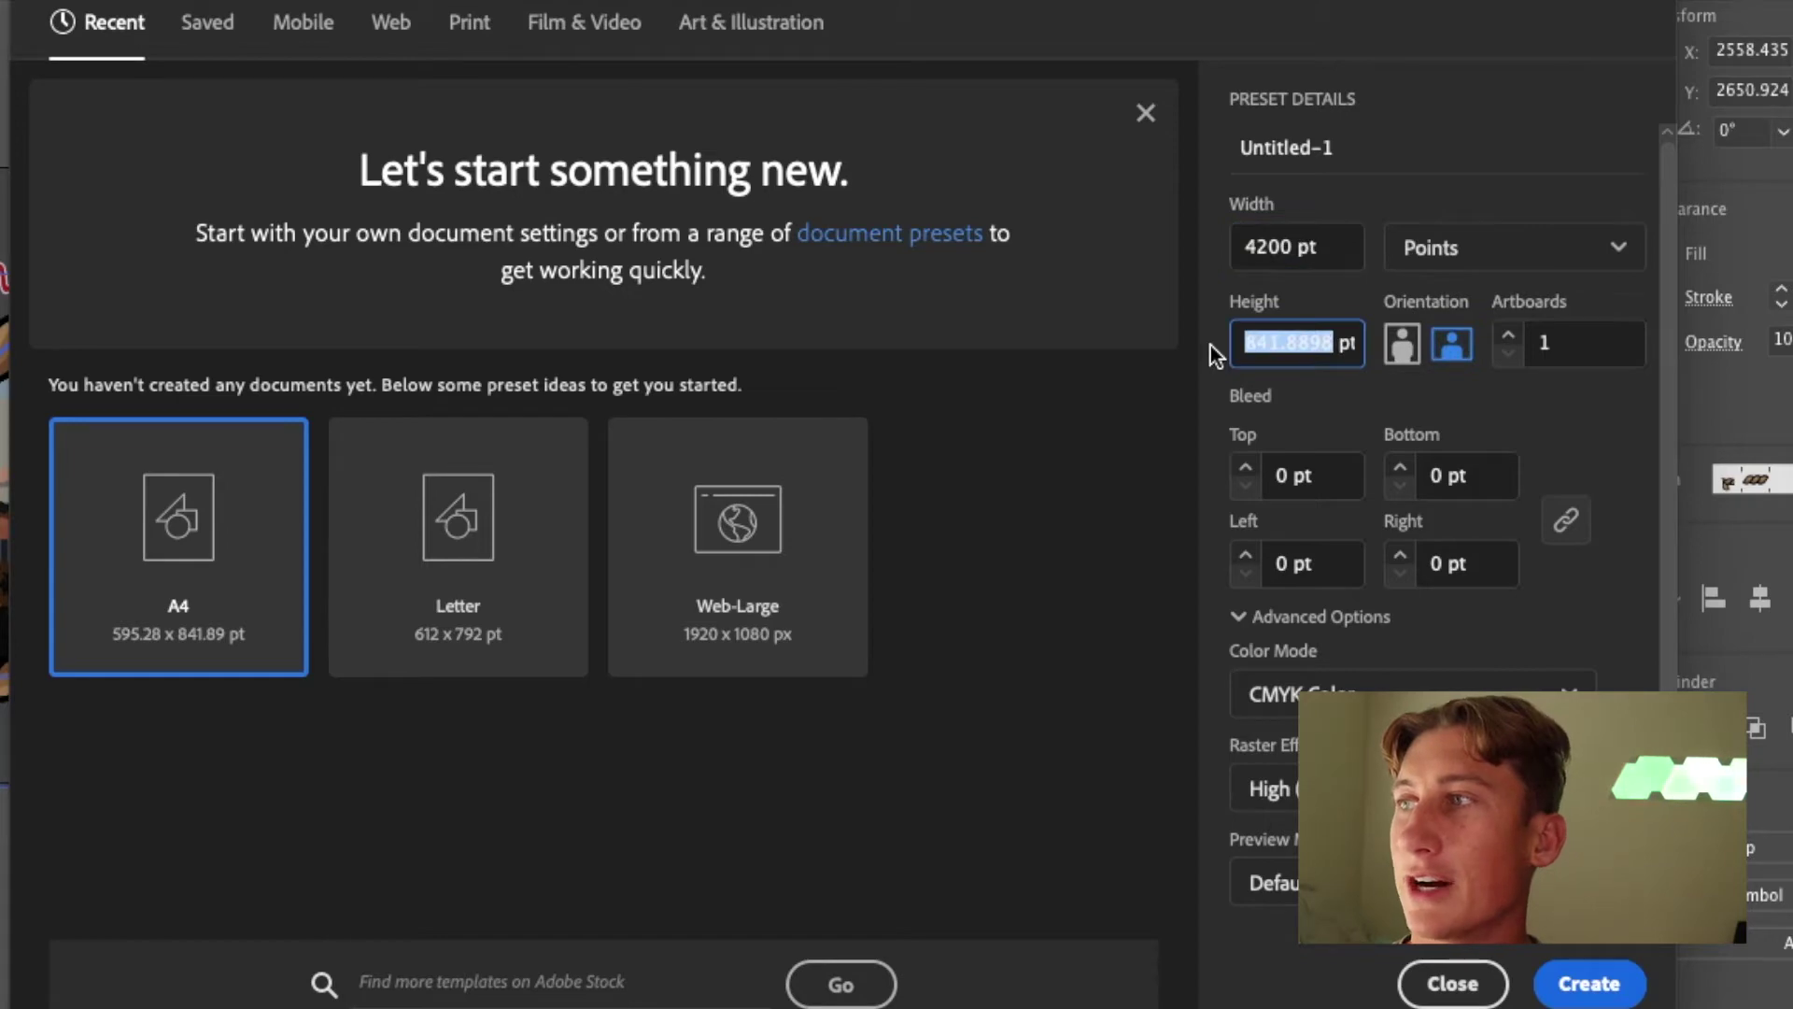
key(BackSpace)
text(4800)
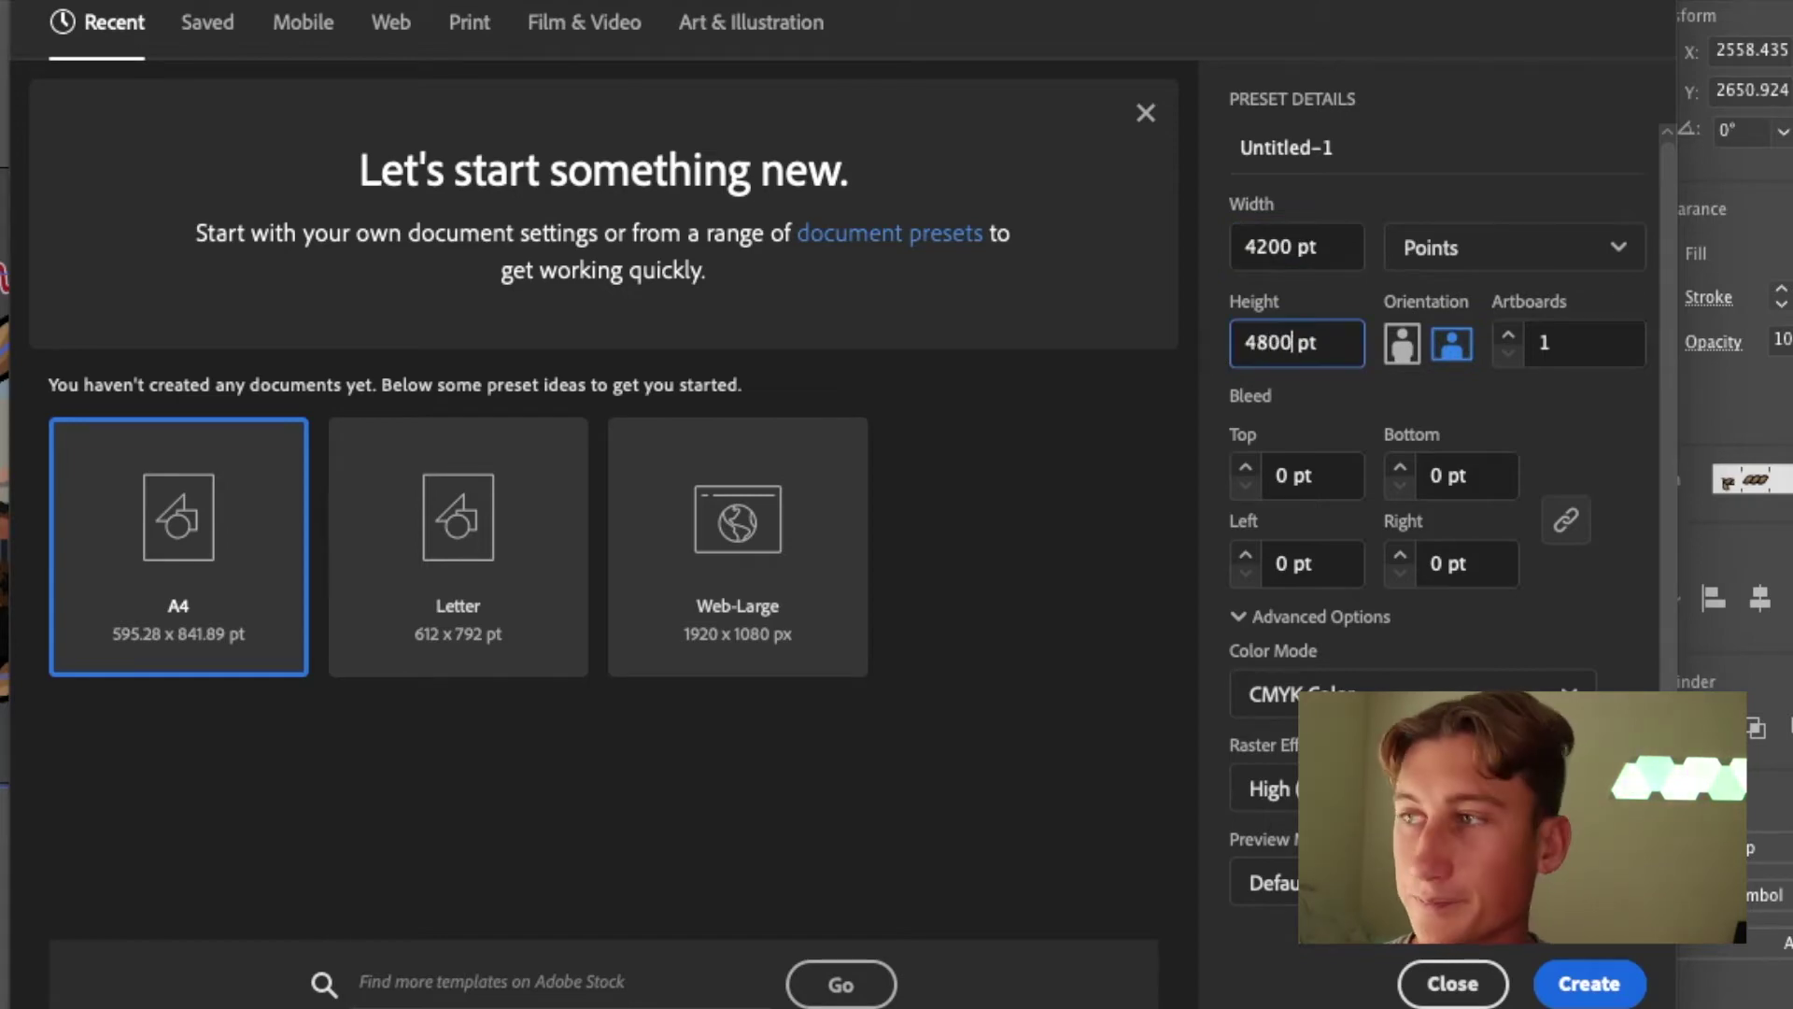
key(Return)
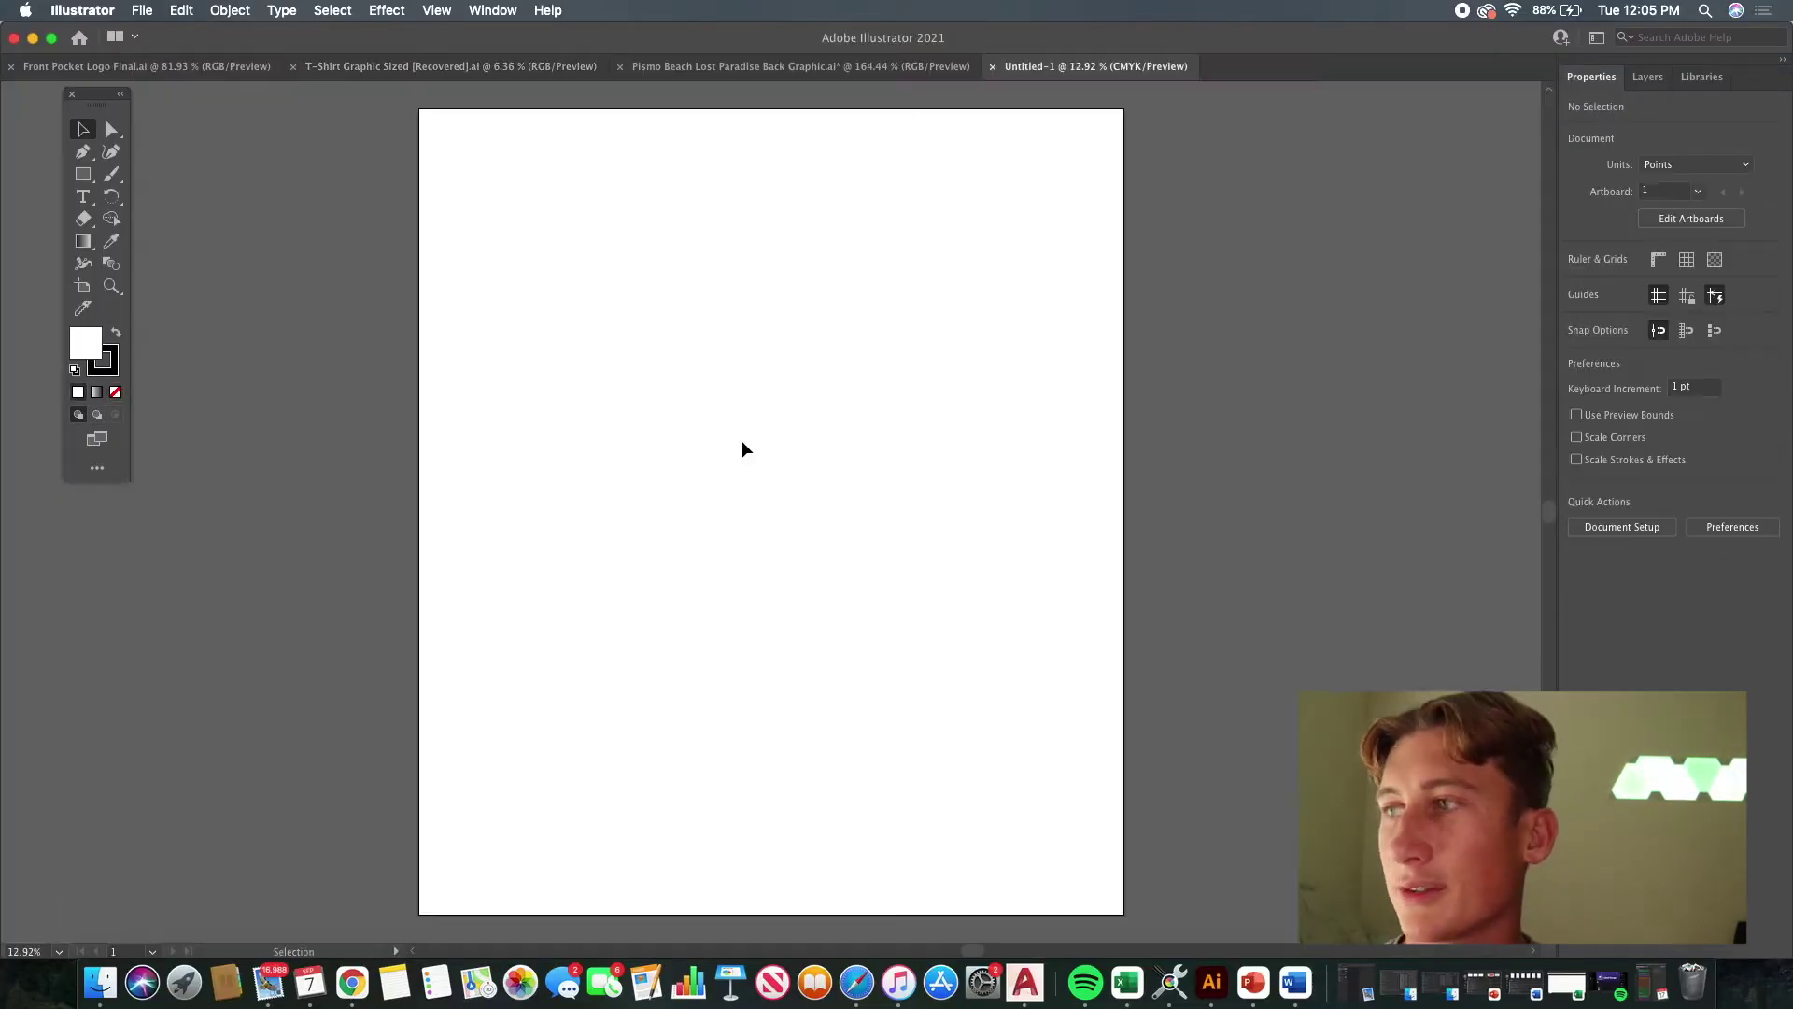
scroll(697, 343, down, 2)
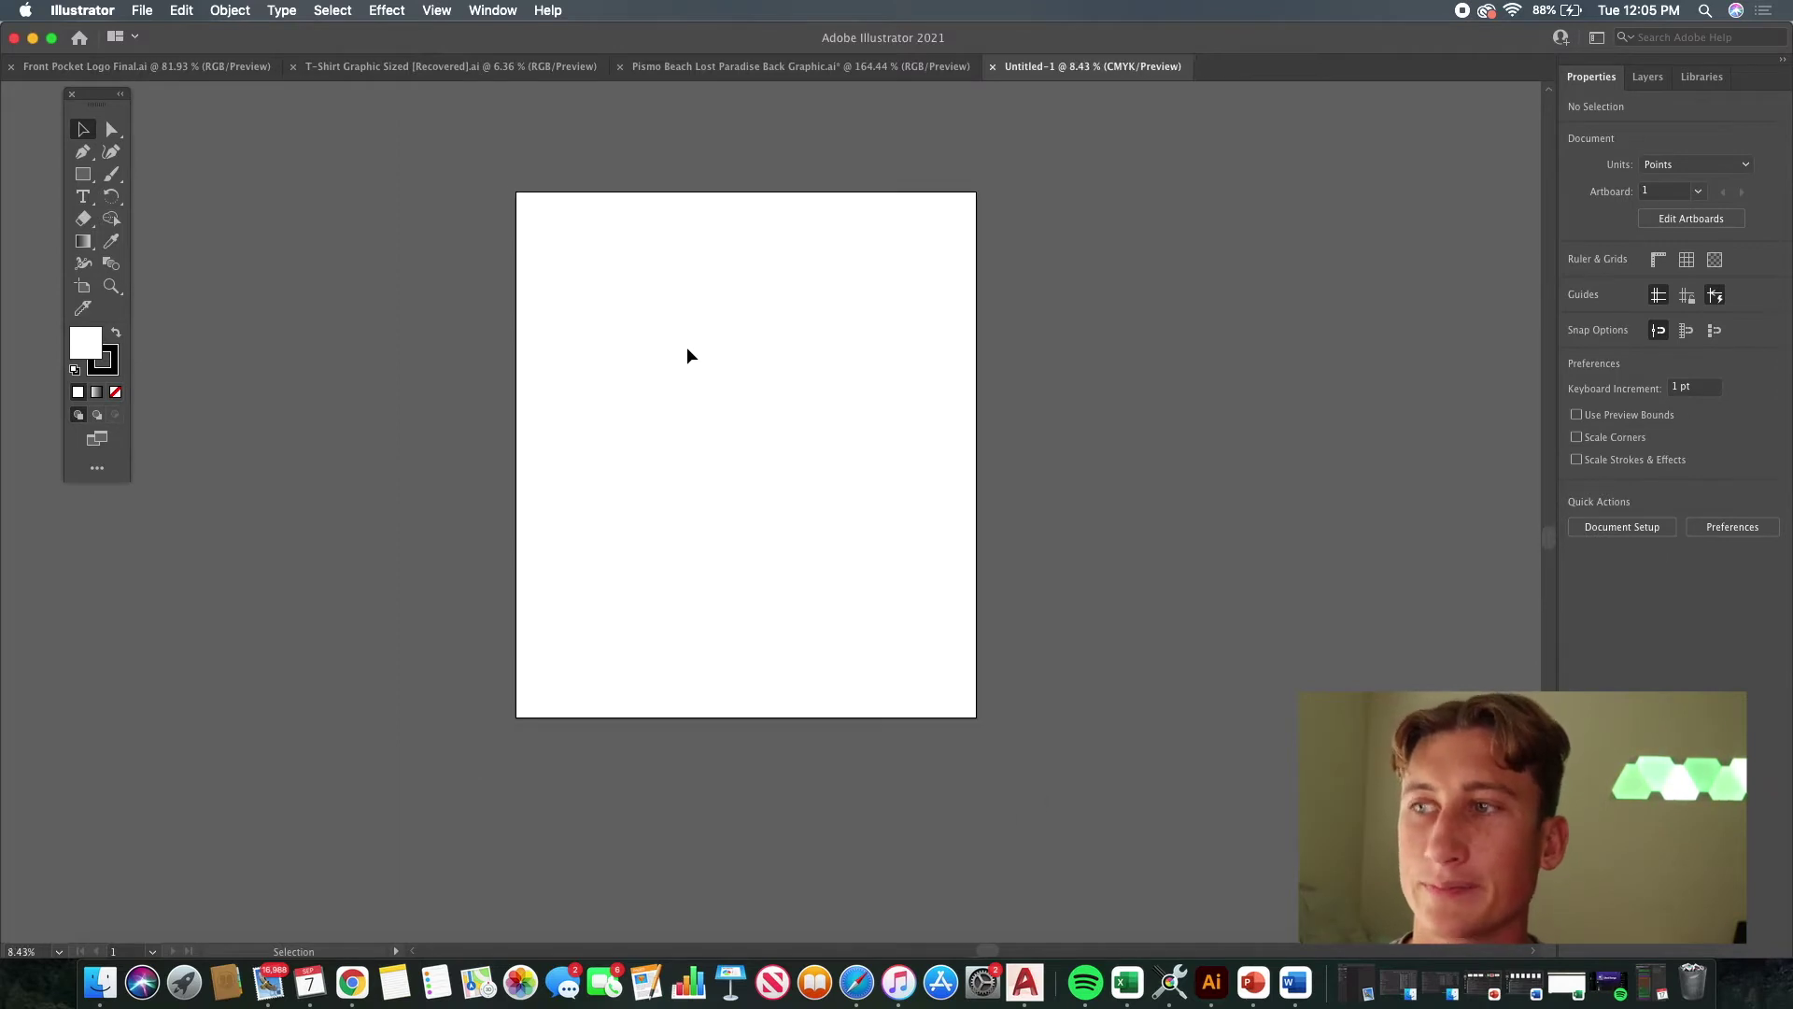
scroll(687, 355, up, 5)
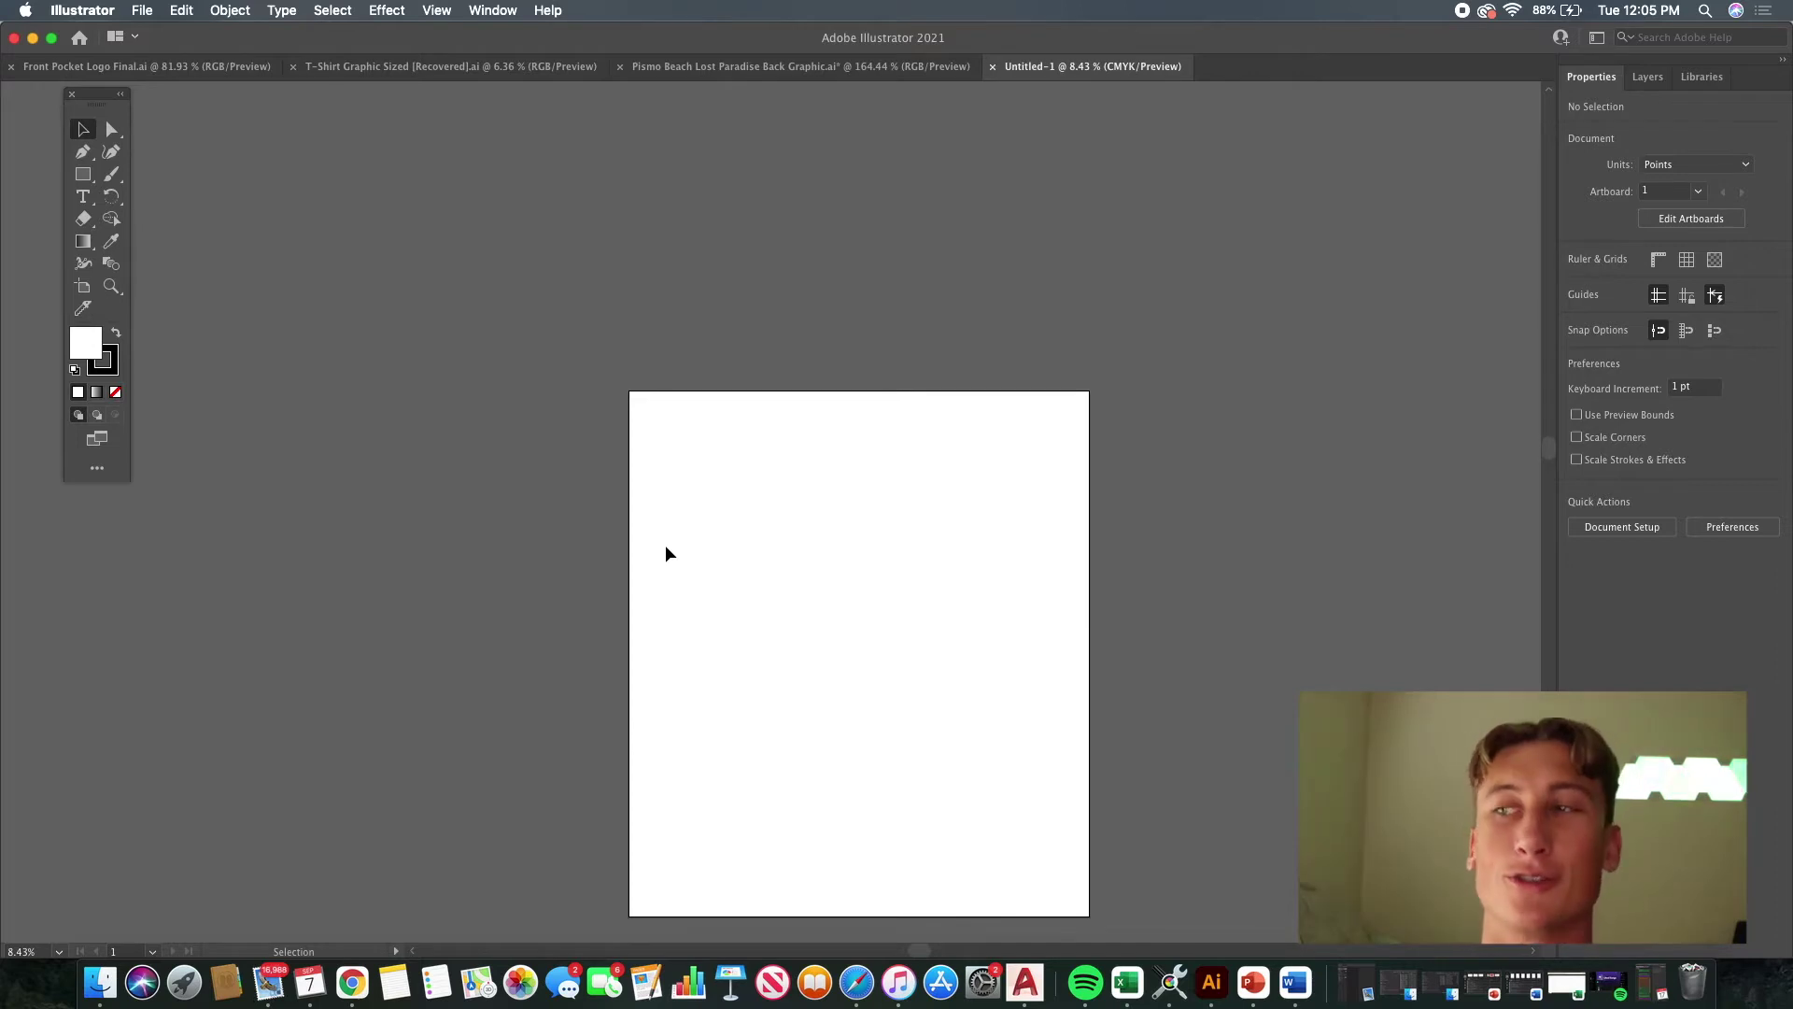
Step: Switch to the Pismo Beach Lost Paradise Back Graphic and zoom around its artwork
click(735, 66)
scroll(573, 325, down, 5)
scroll(545, 340, up, 1)
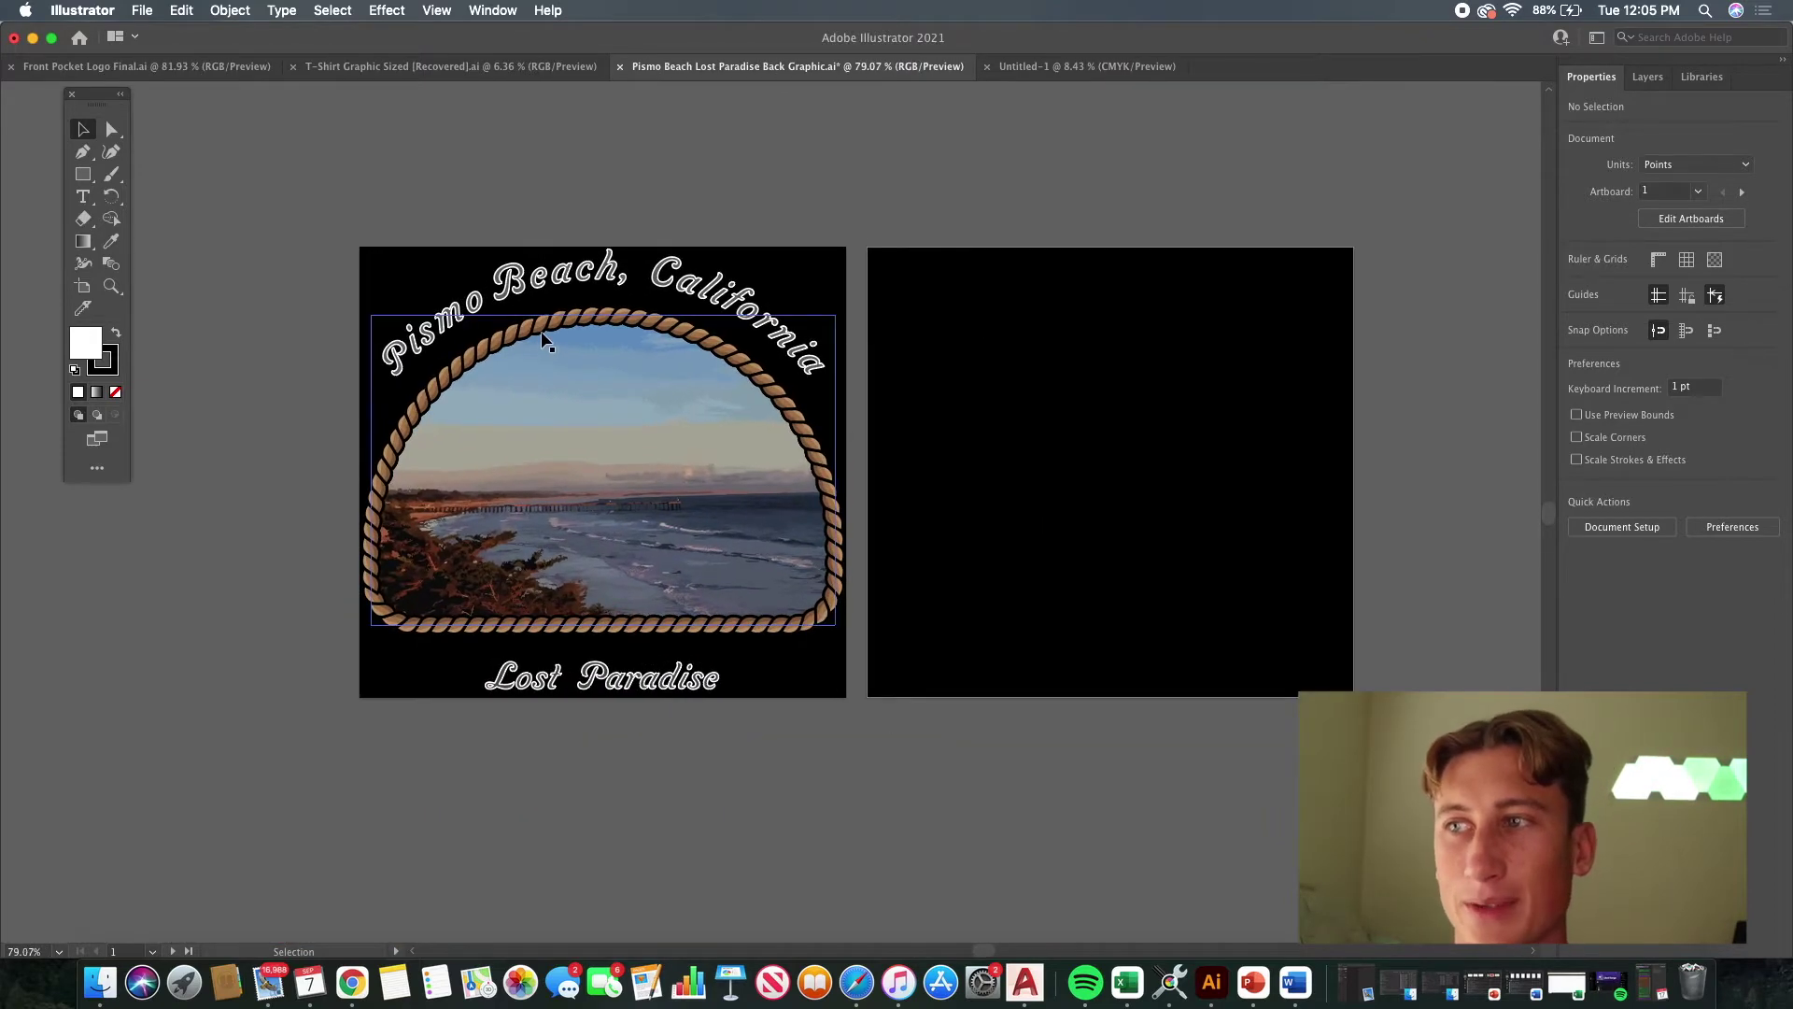
scroll(543, 340, up, 2)
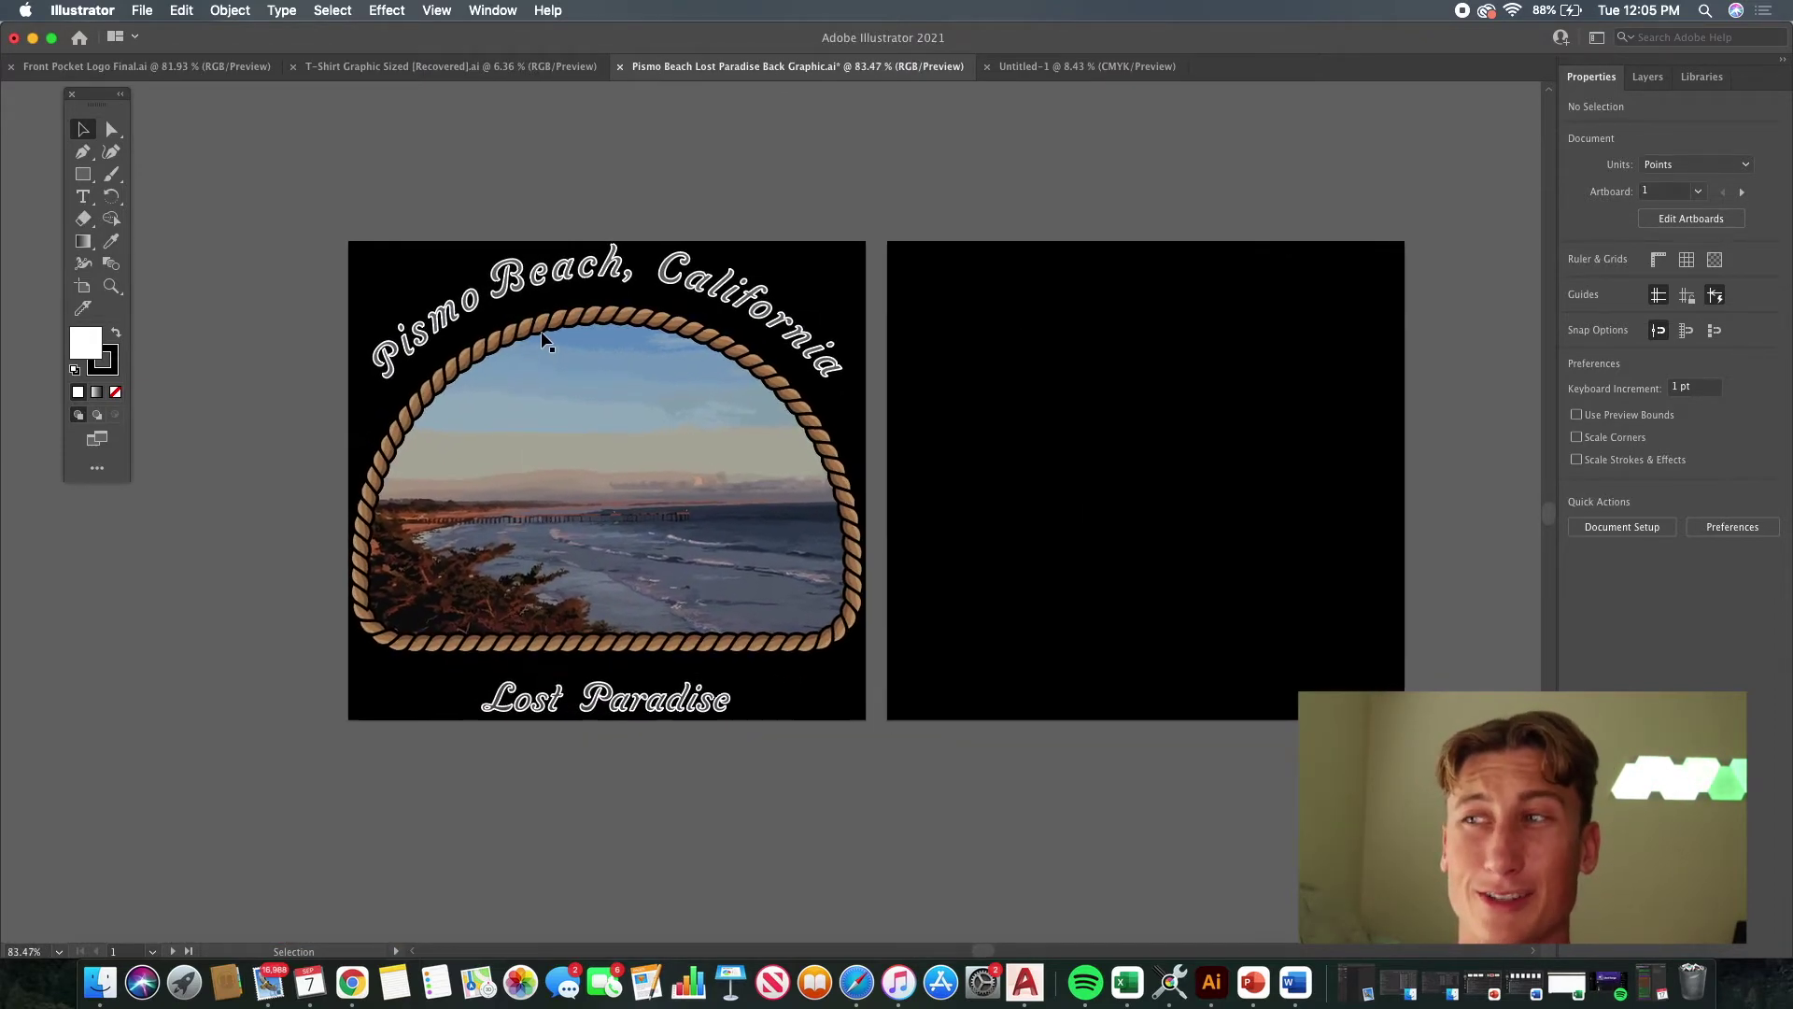
scroll(546, 340, up, 1)
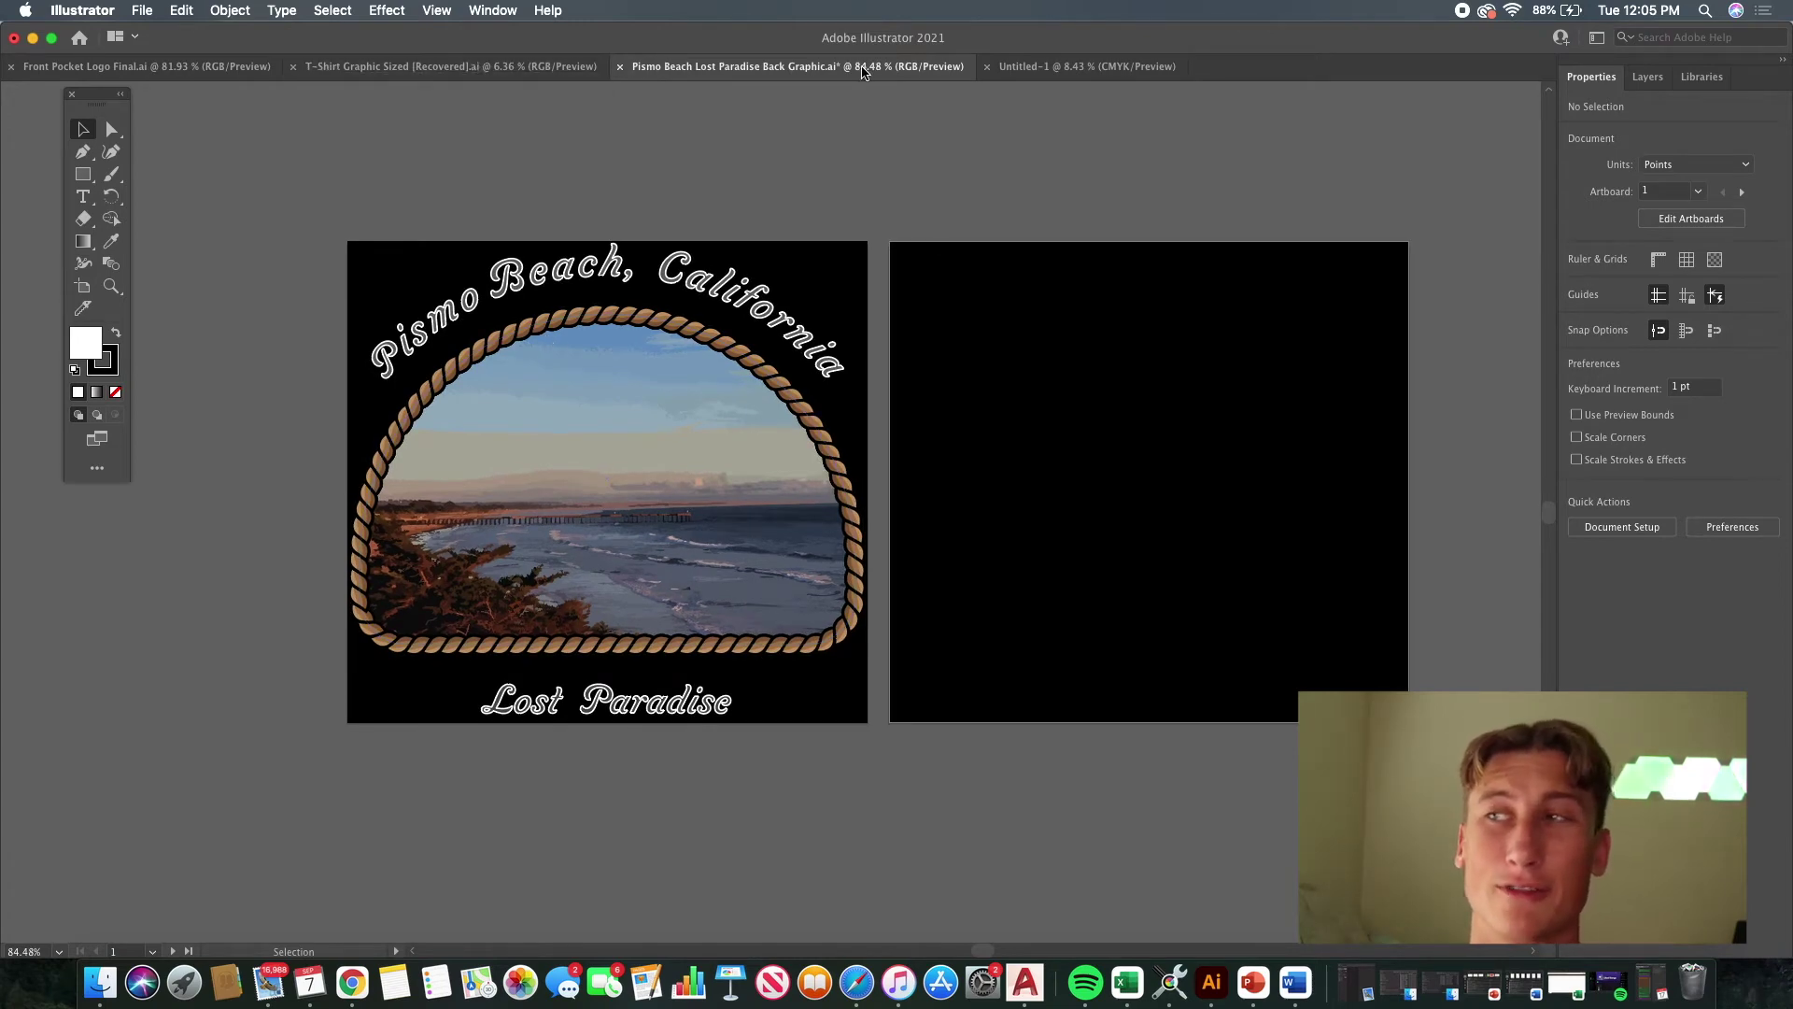
Step: Return to the blank document, reposition its artboard, and switch to the Printify product page
click(1072, 67)
drag(835, 636, 693, 502)
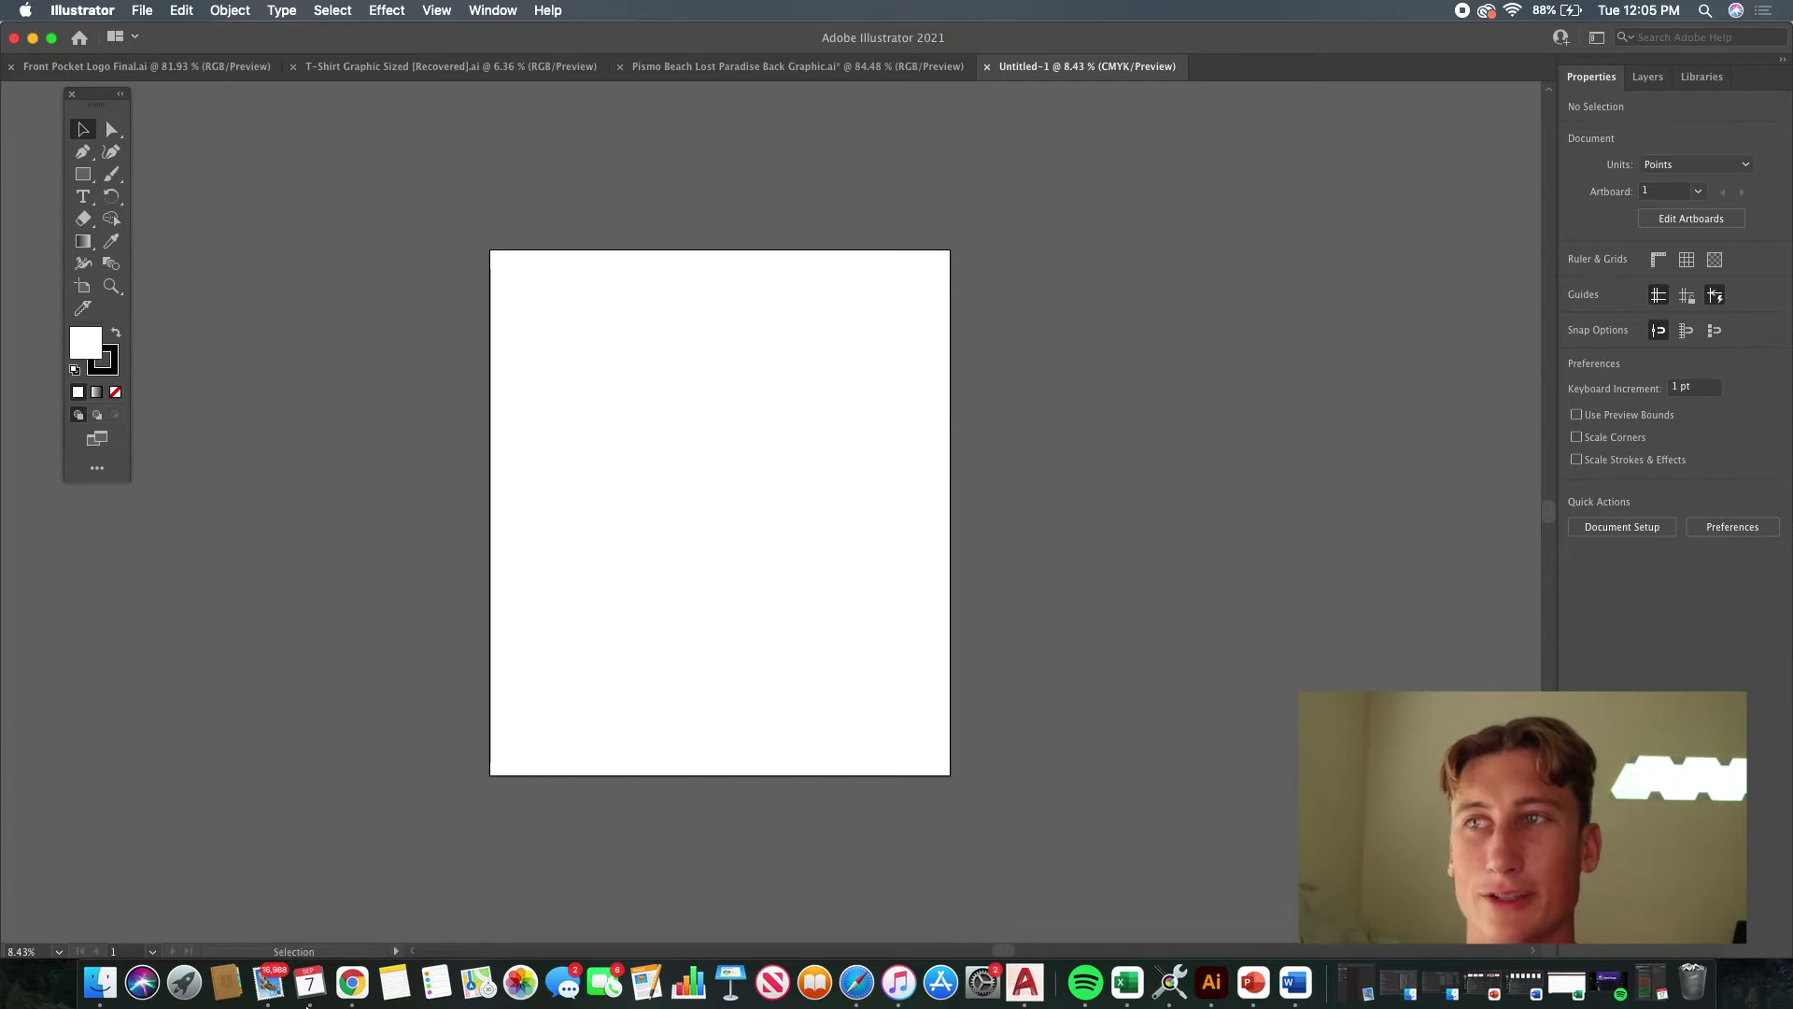
click(352, 982)
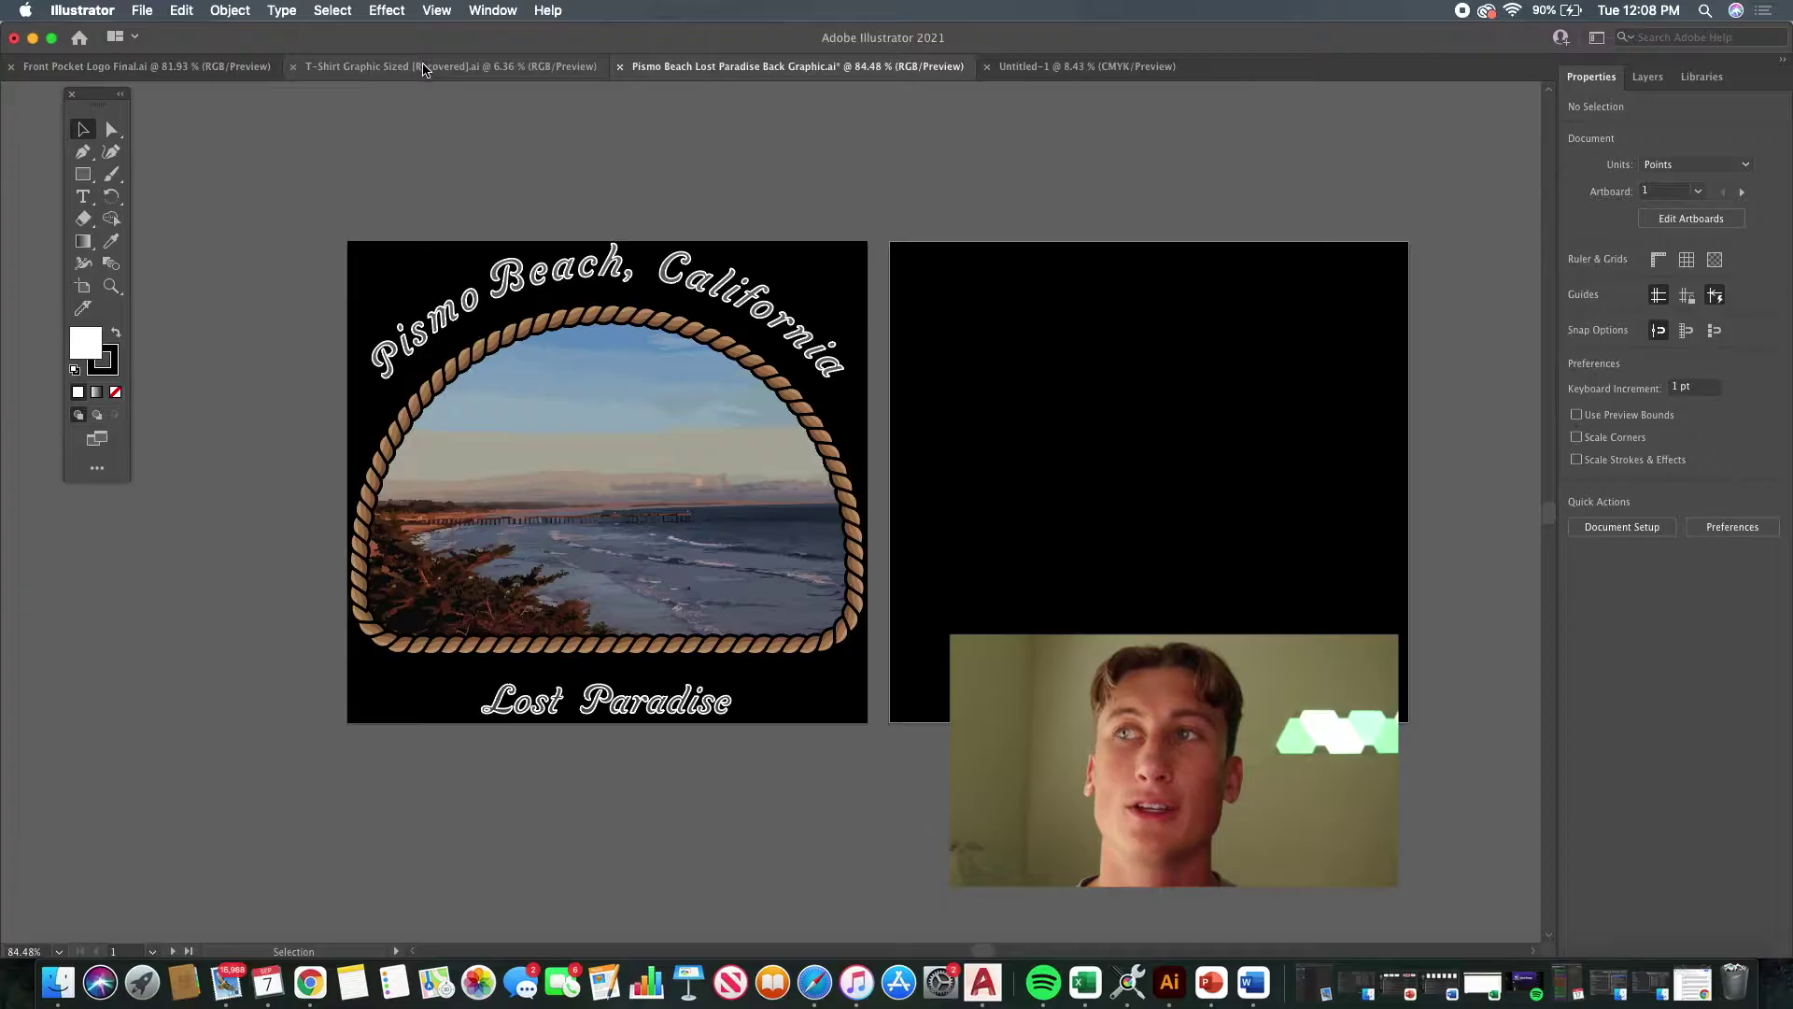
Step: Zoom through the Lost Paradise graphic to 154%, then bring the Chrome setup-notes doc forward
scroll(626, 523, up, 5)
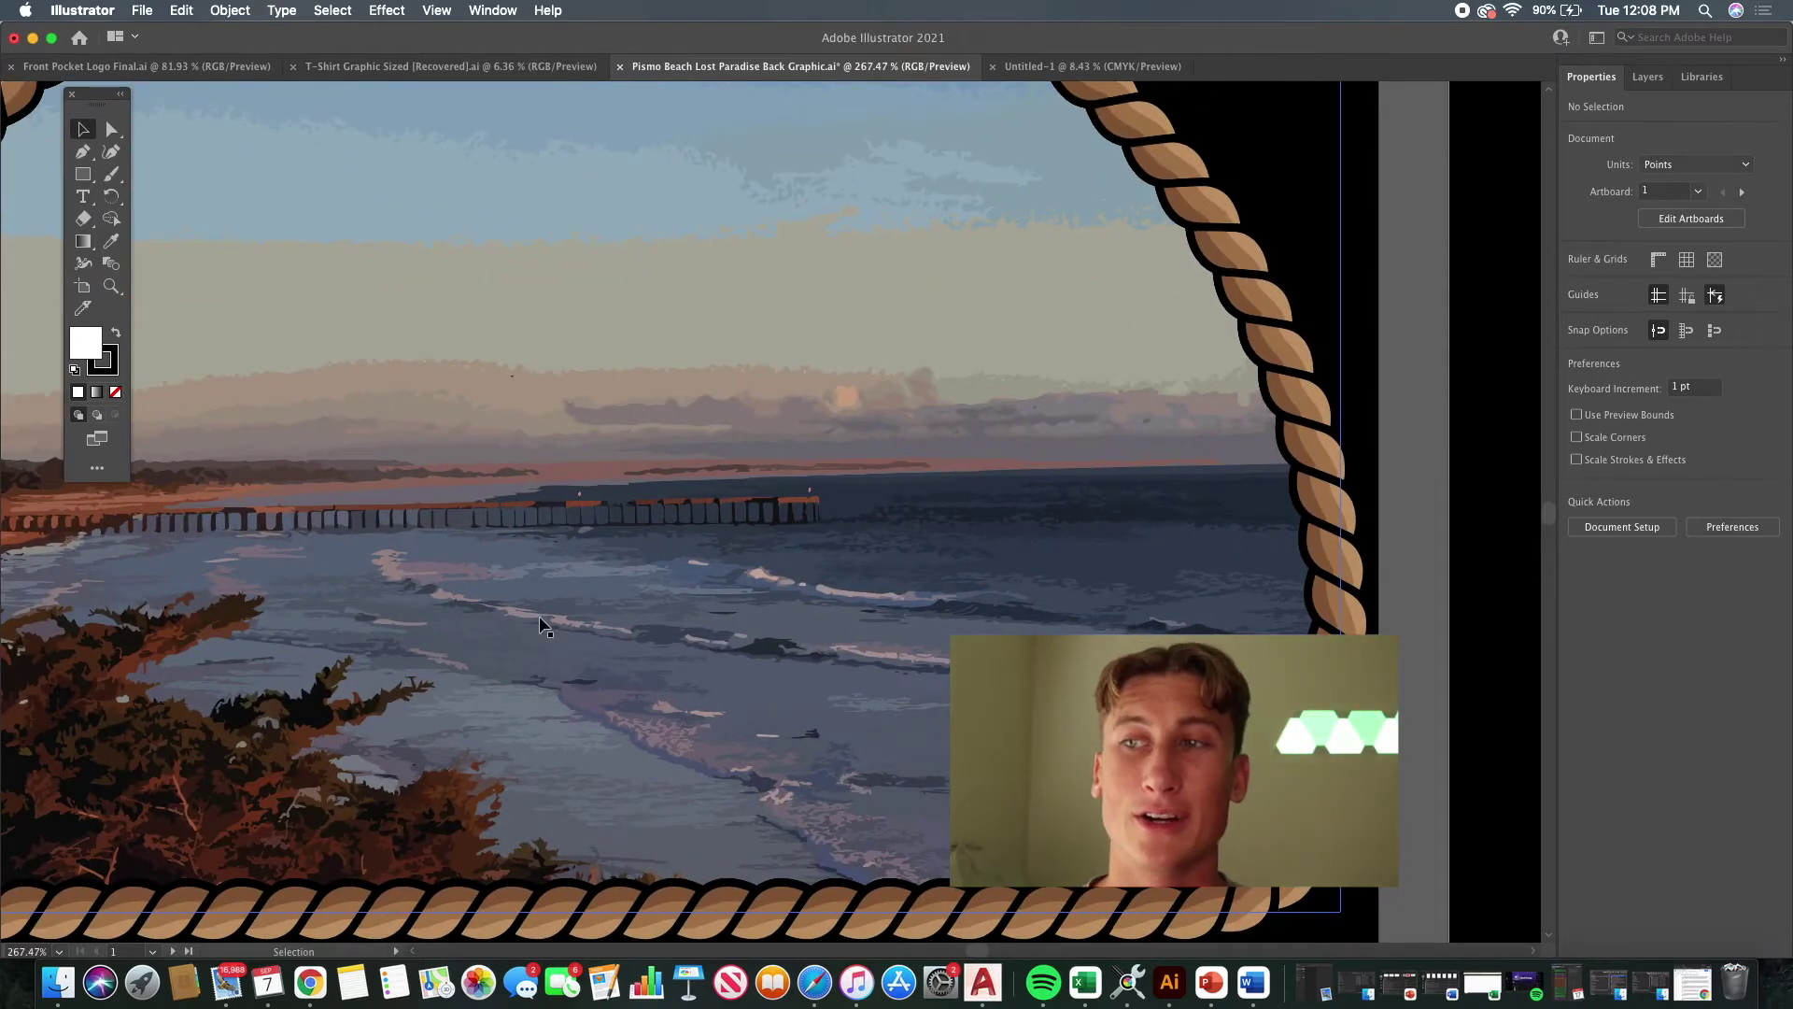
scroll(542, 626, down, 2)
scroll(218, 667, up, 5)
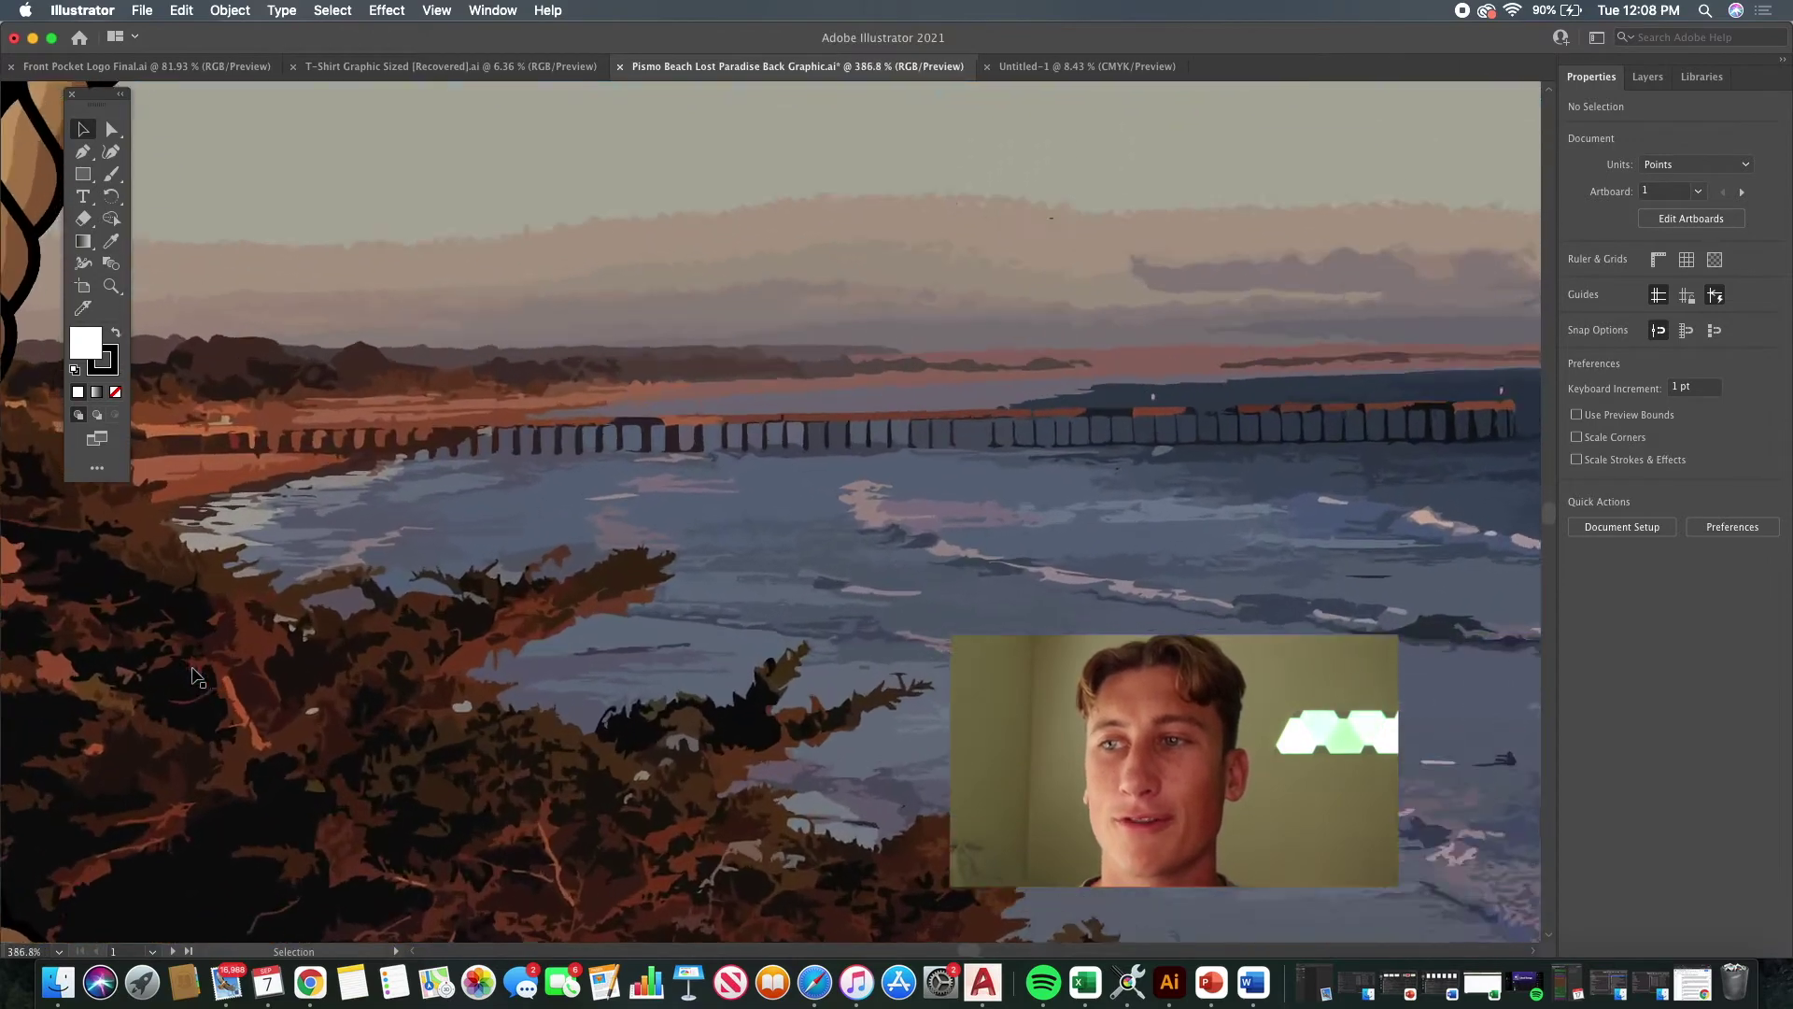
scroll(266, 691, up, 3)
scroll(449, 243, up, 3)
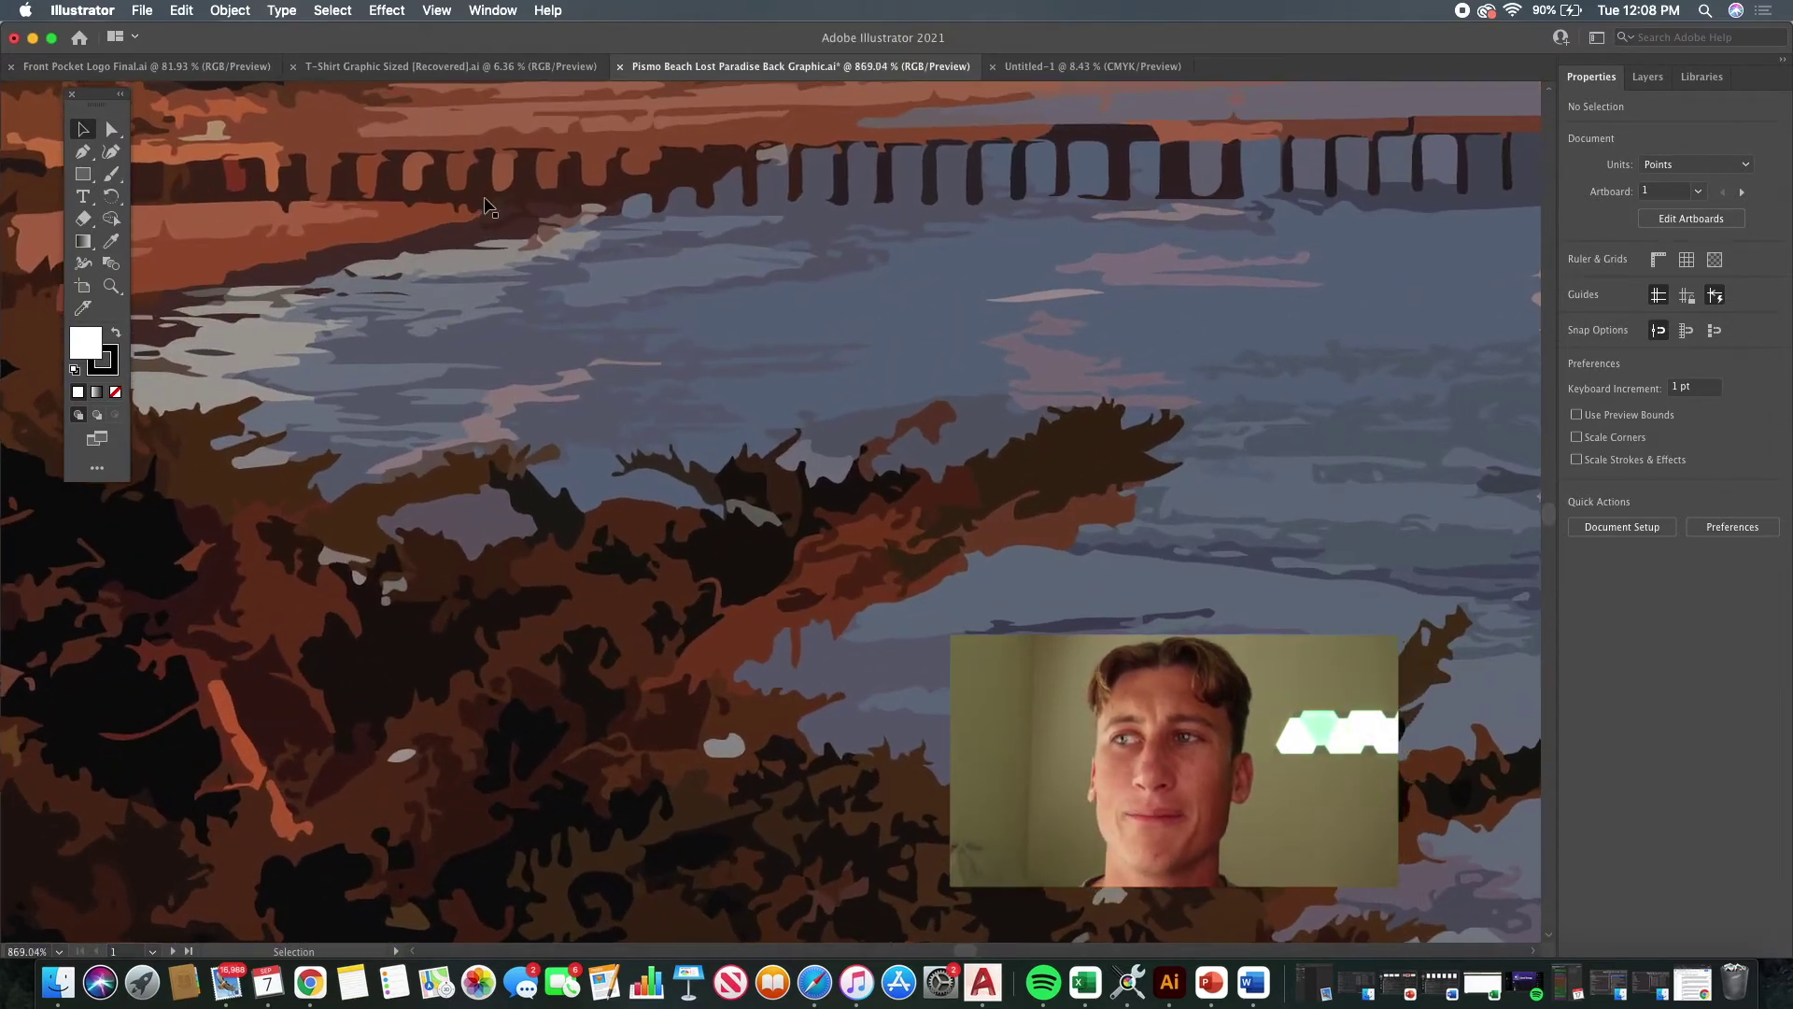
scroll(416, 282, down, 2)
scroll(528, 311, up, 3)
scroll(530, 311, down, 1)
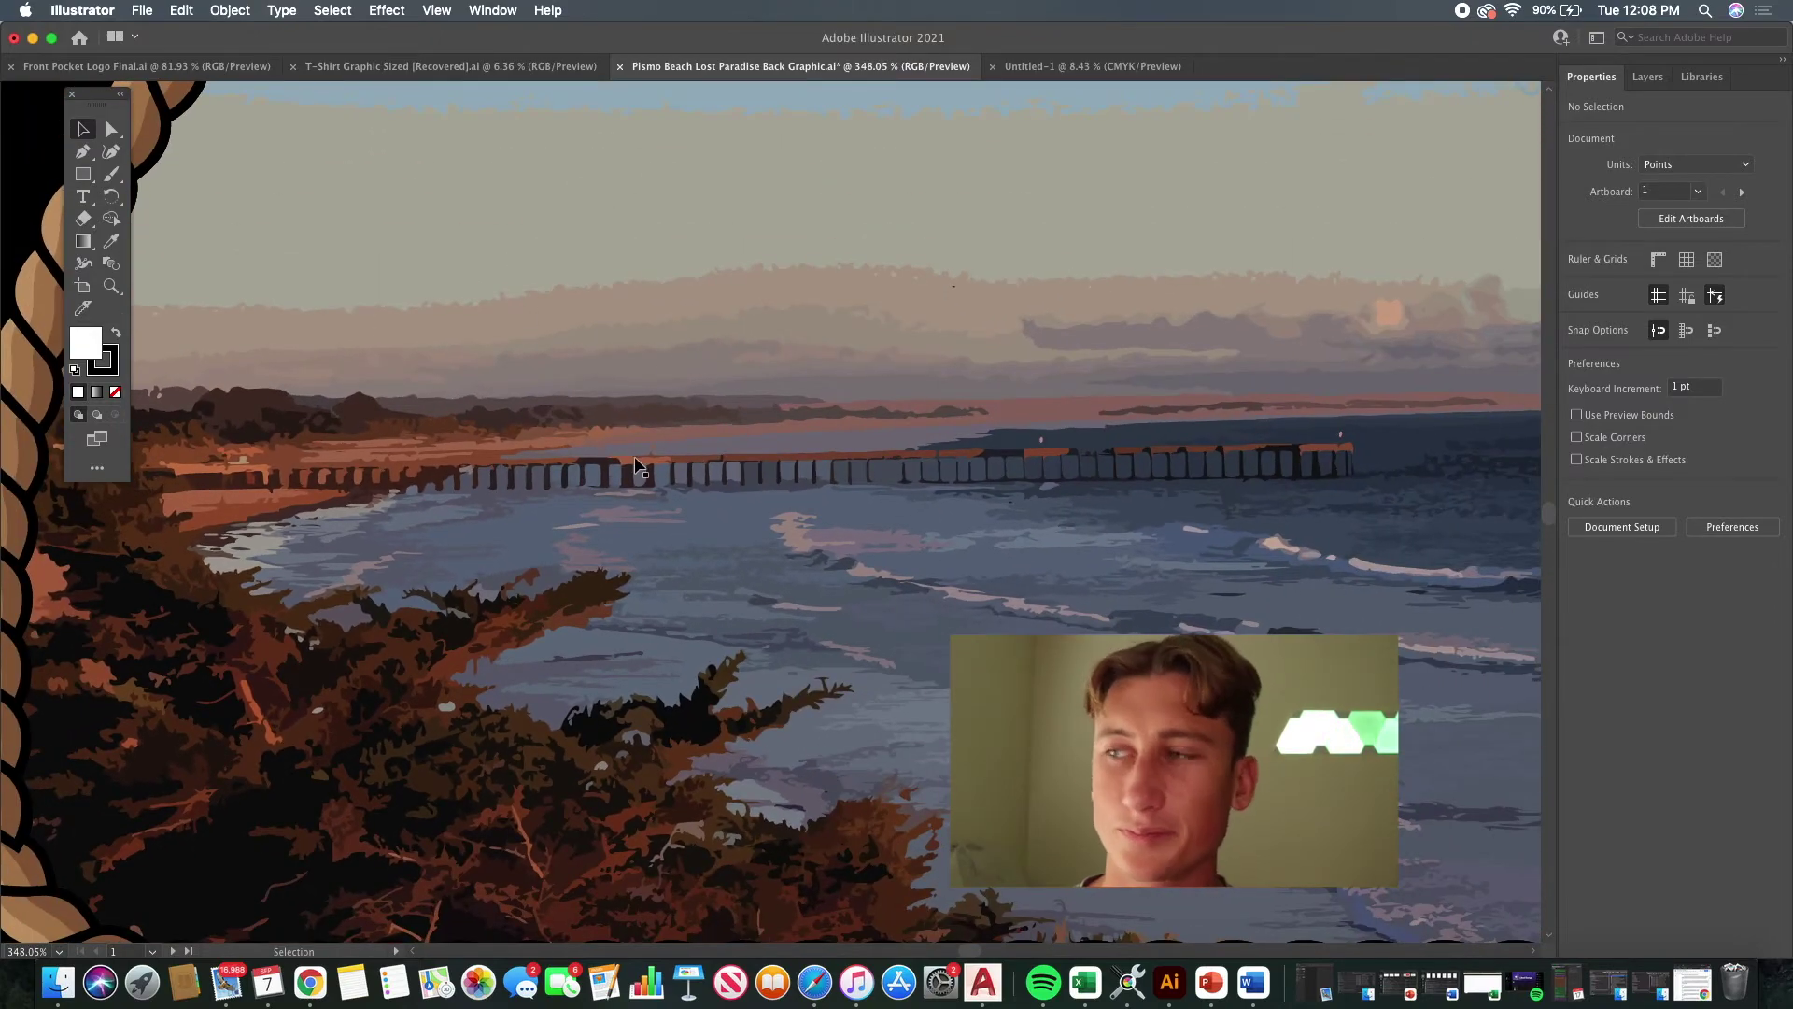
scroll(1000, 570, down, 2)
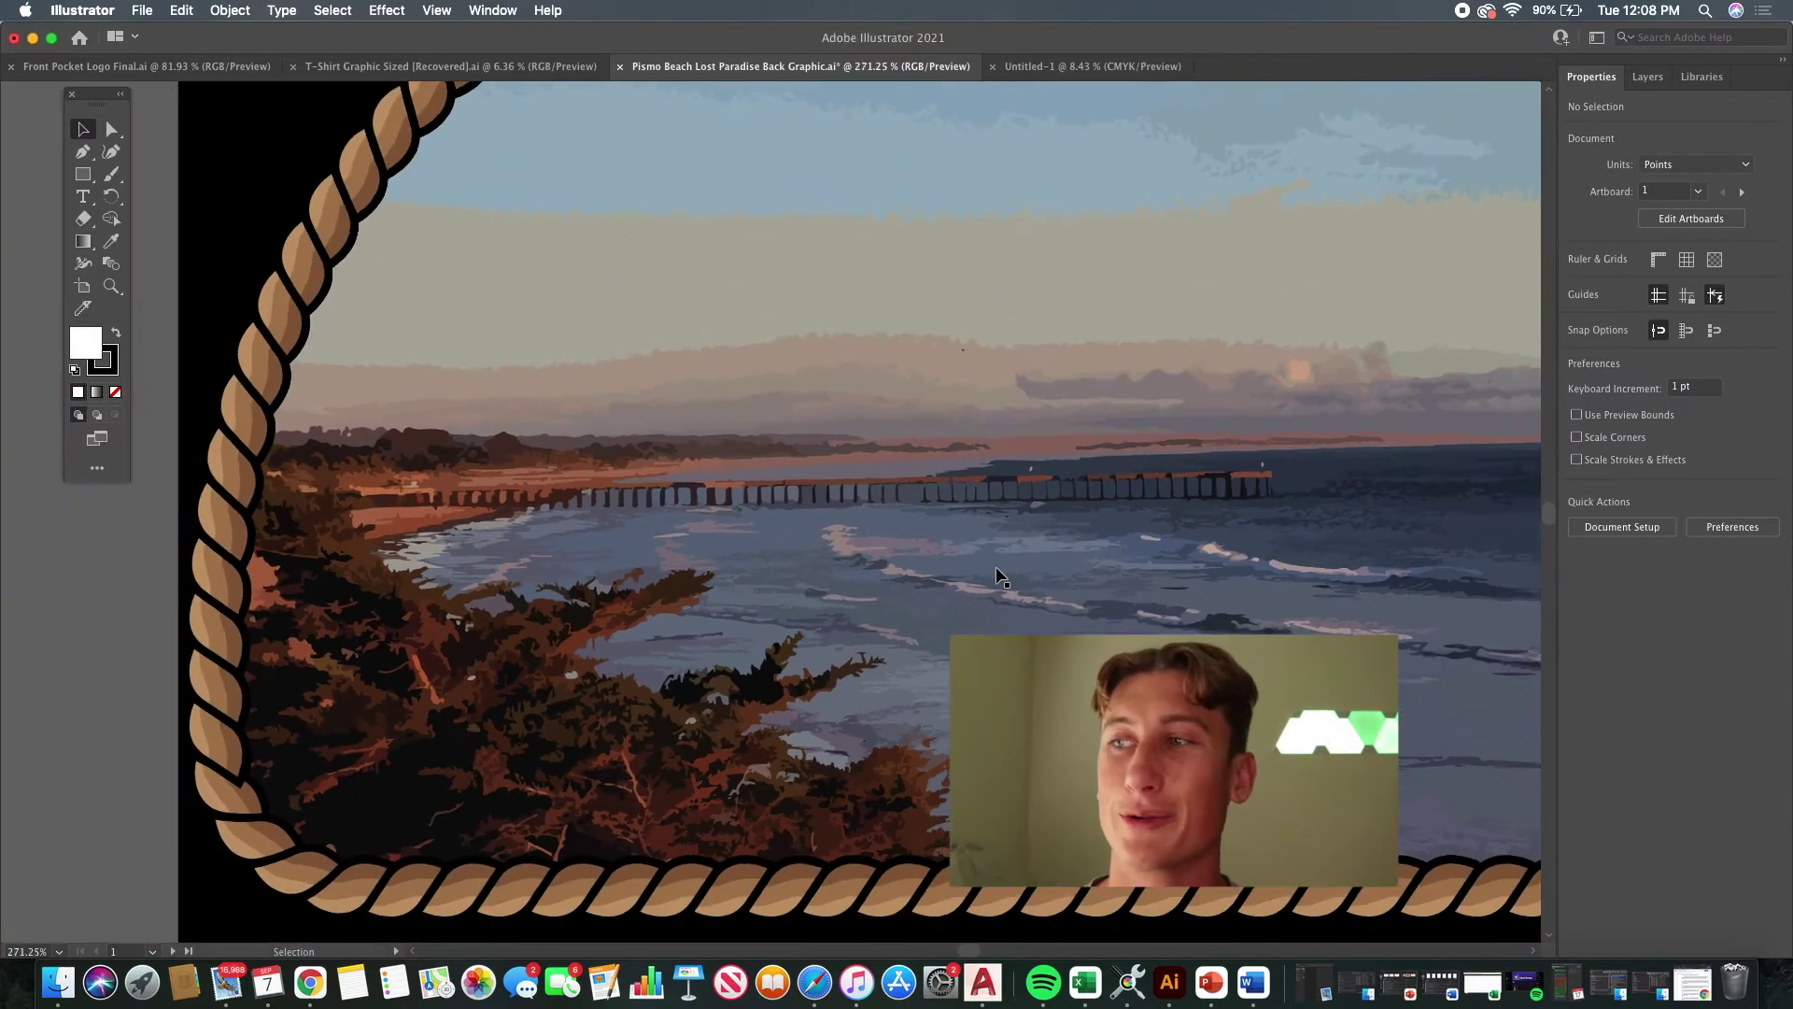
scroll(799, 497, down, 1)
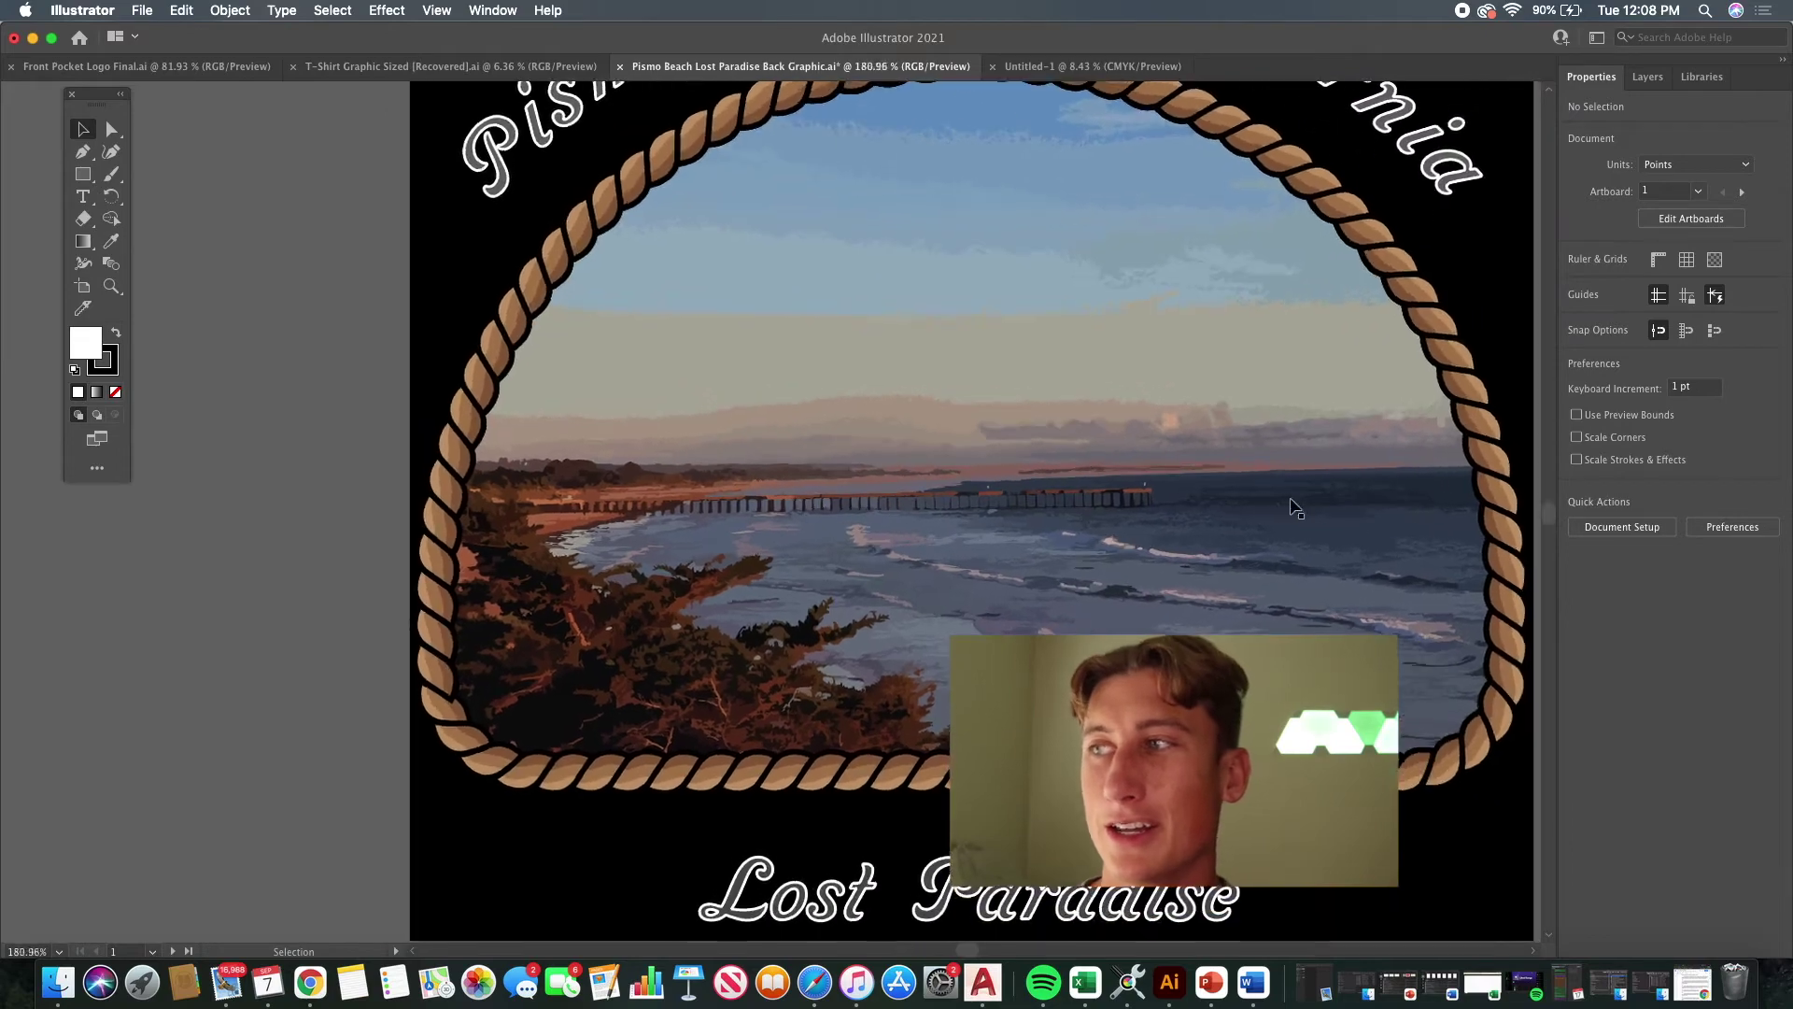
scroll(1046, 558, up, 3)
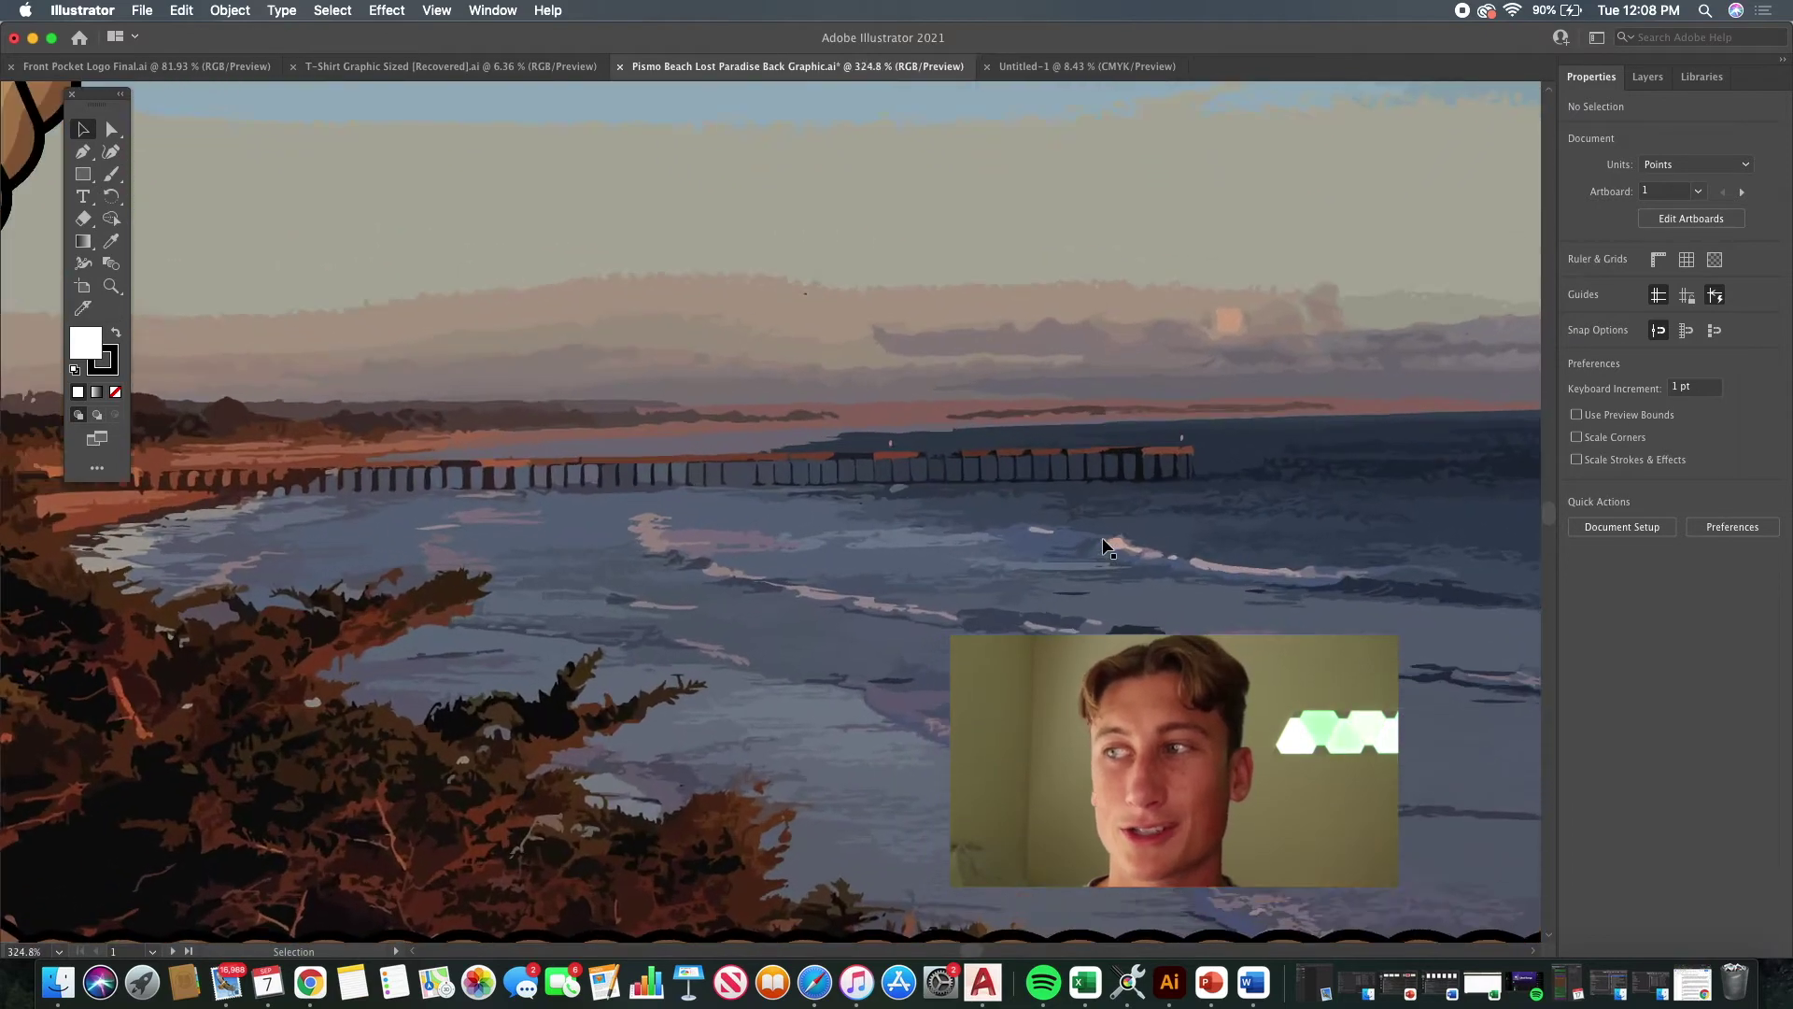
scroll(1074, 586, down, 3)
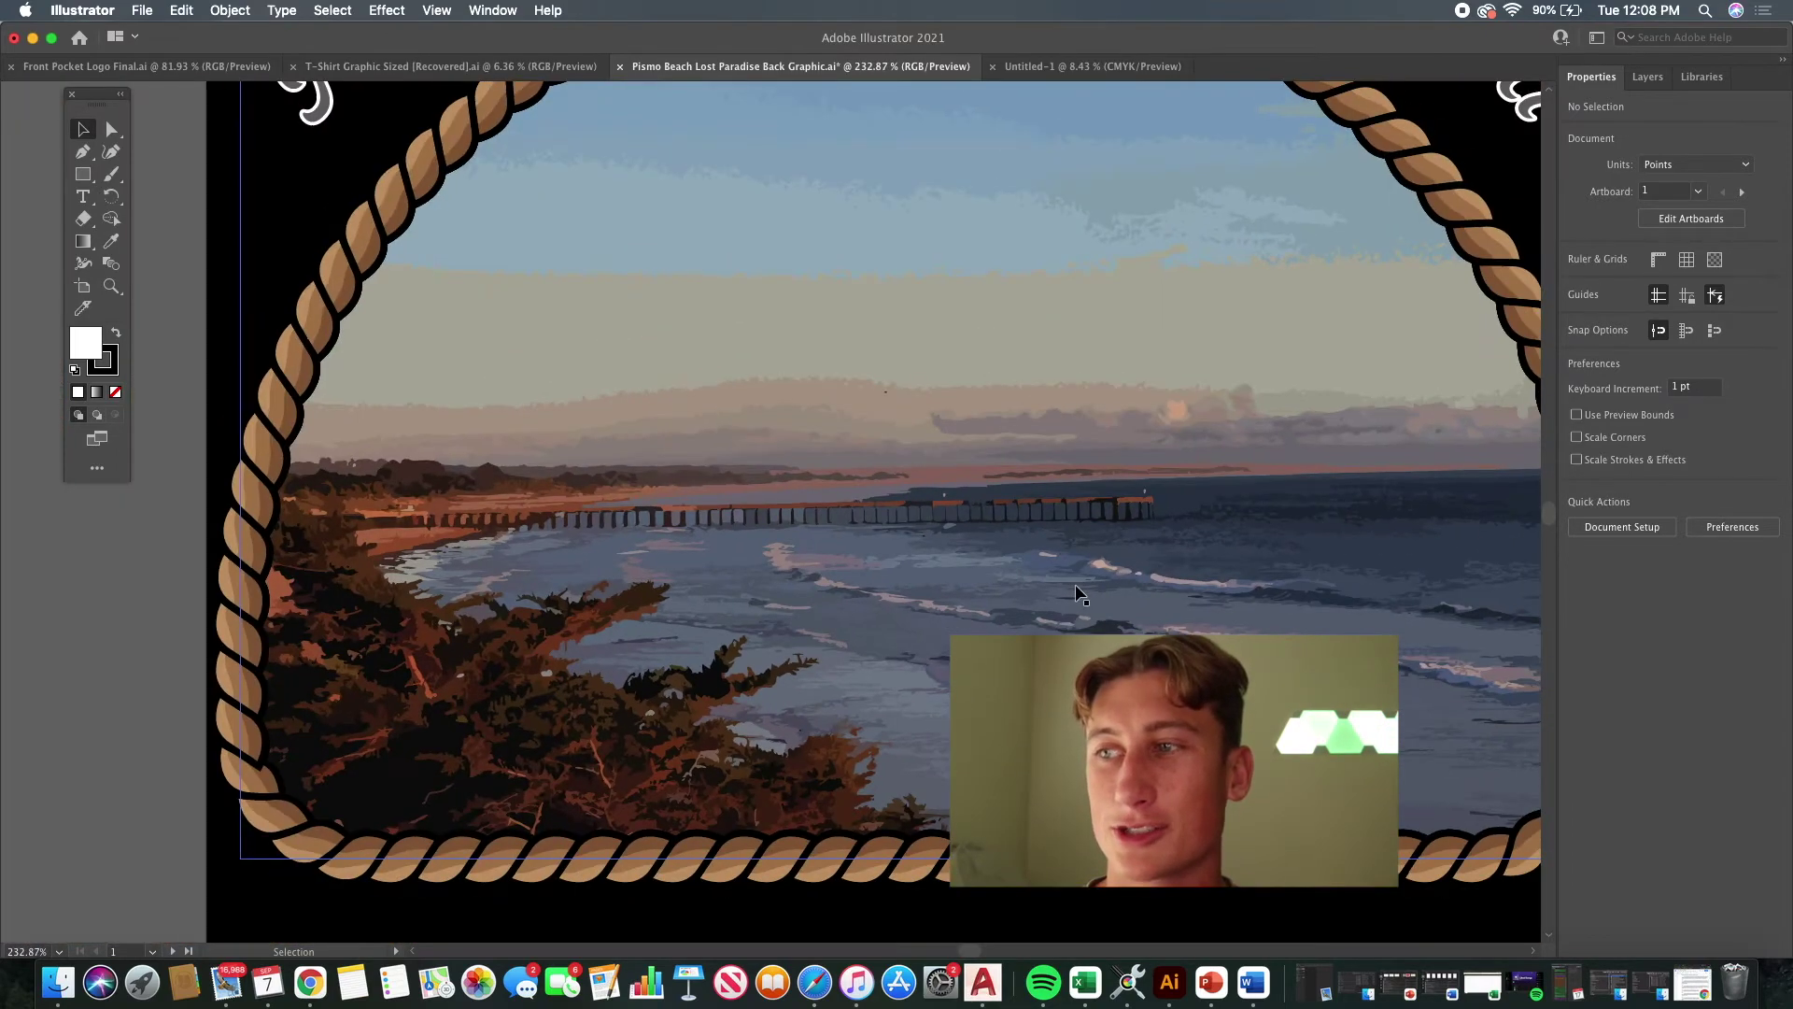
scroll(1081, 591, down, 1)
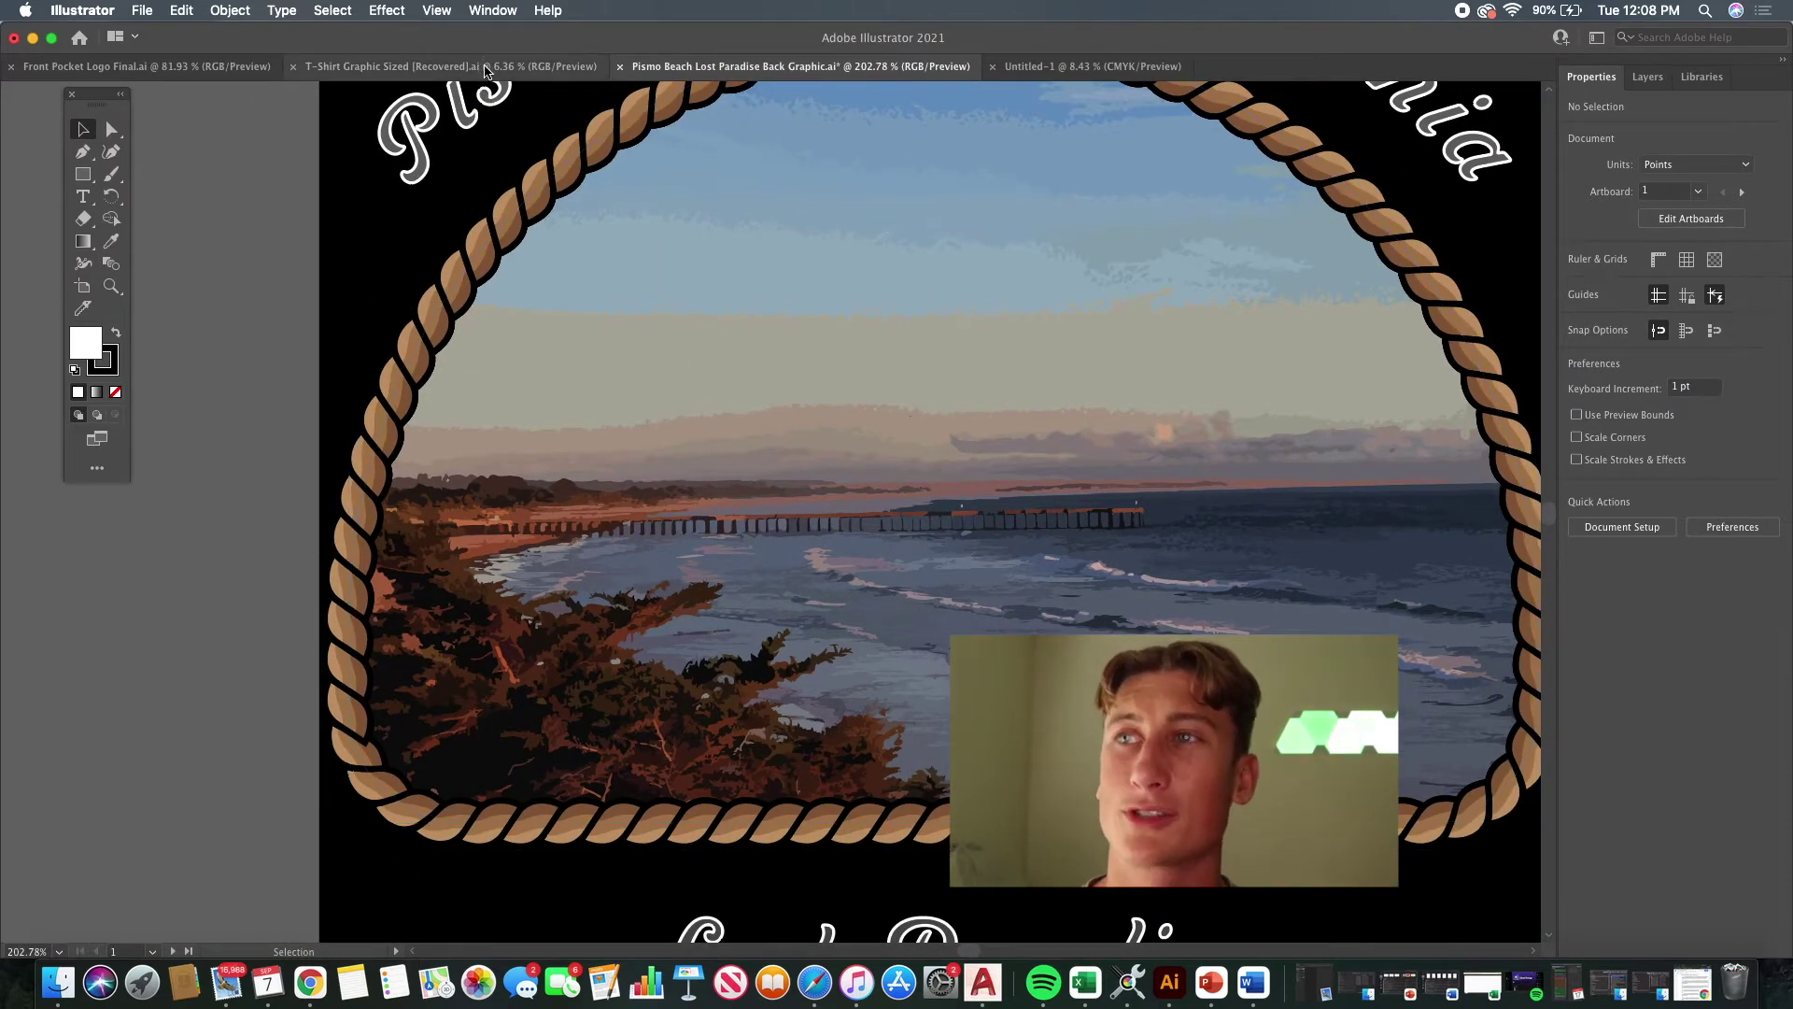
scroll(1037, 360, down, 2)
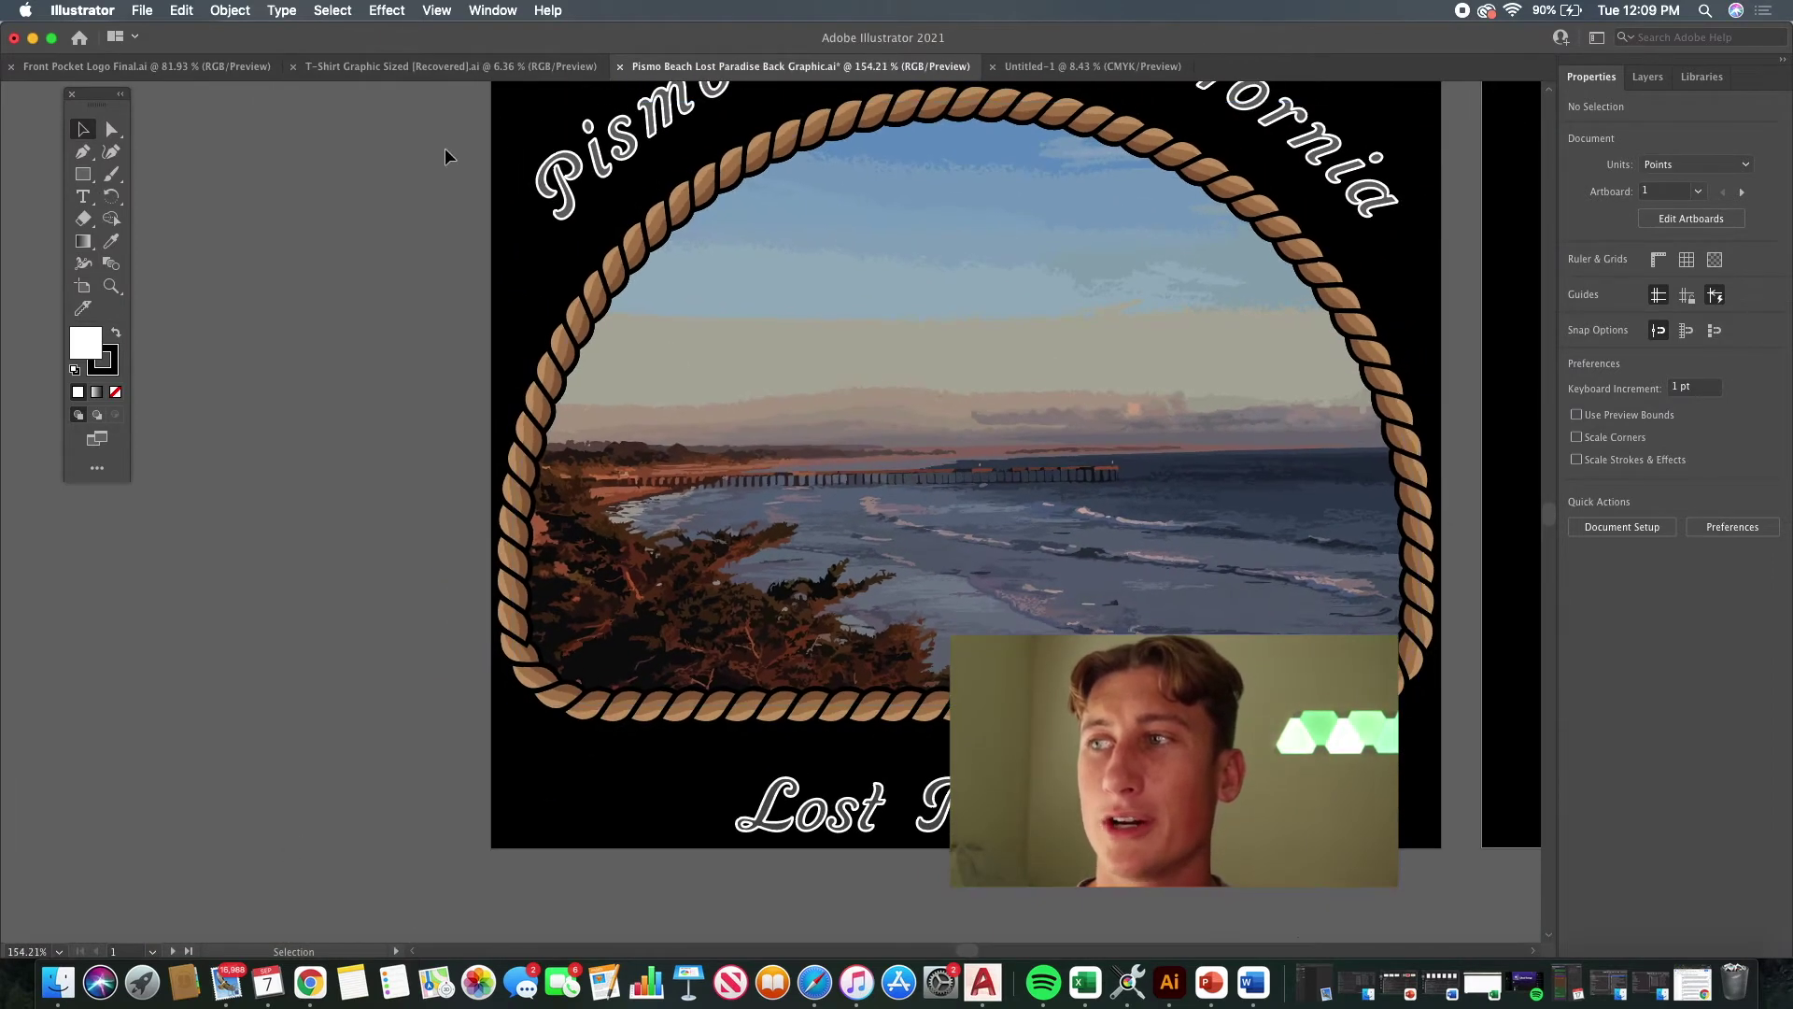
click(310, 981)
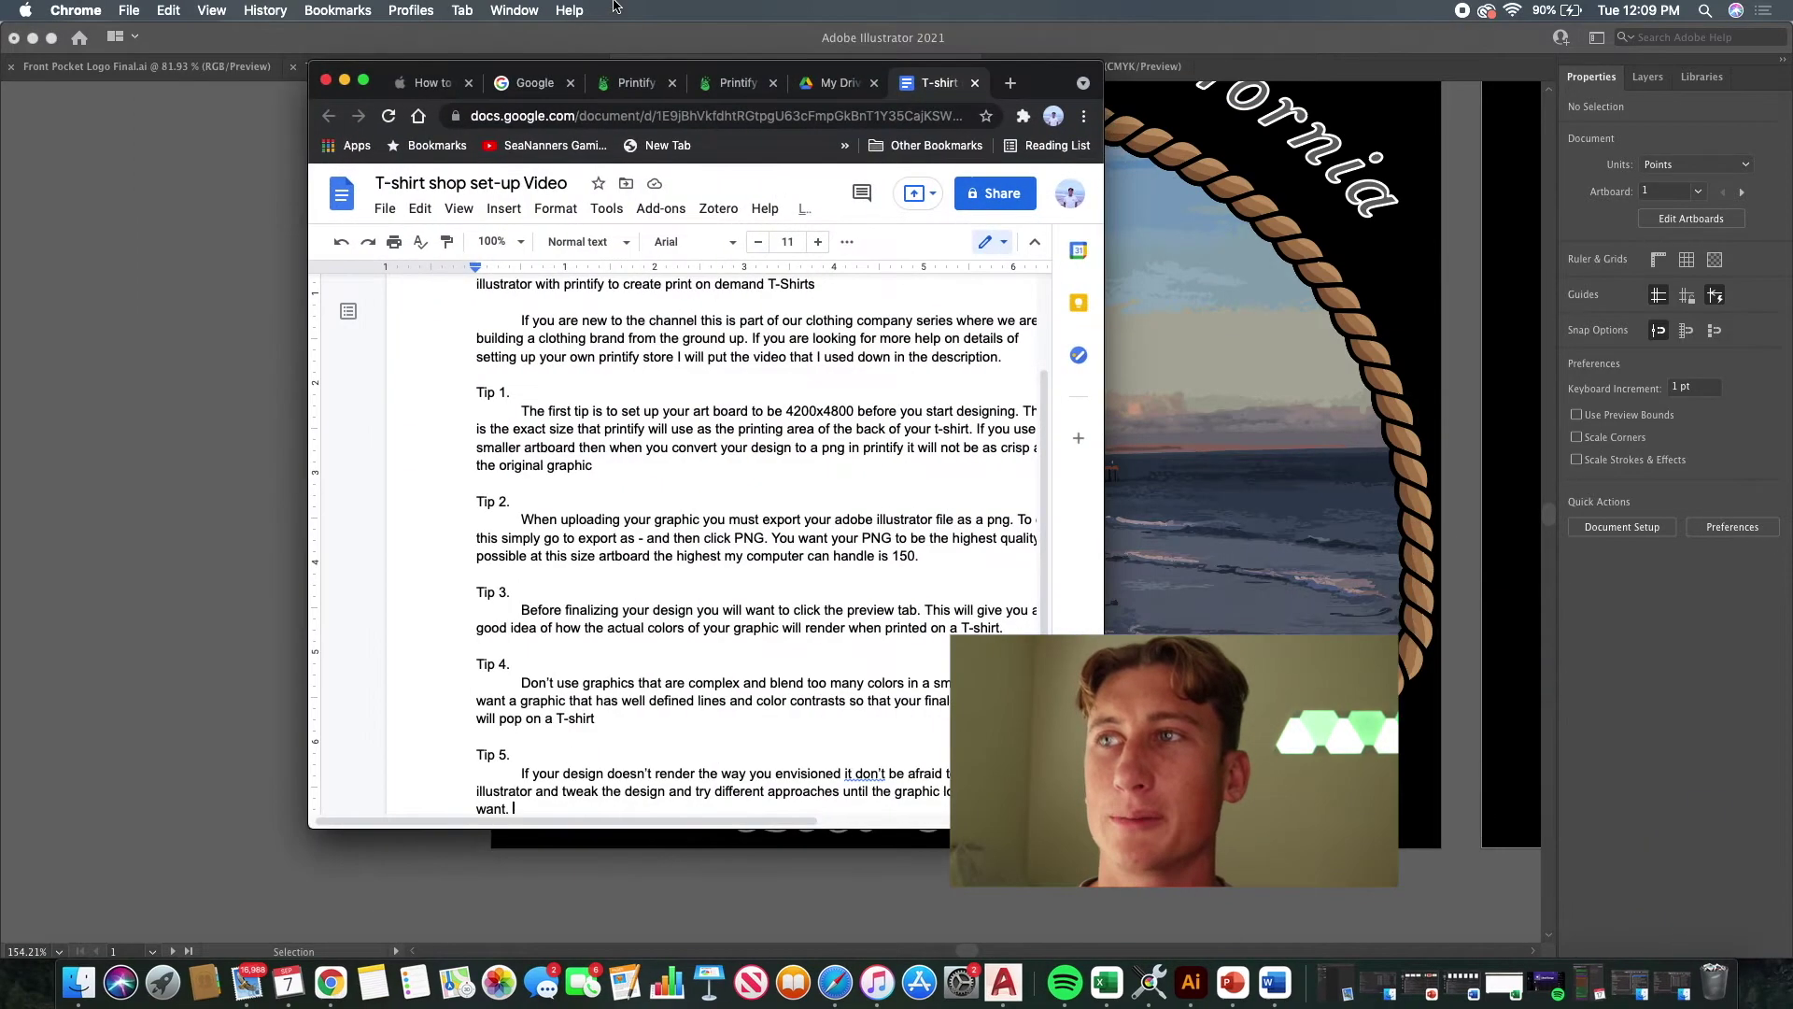
Step: Upload Pismo Beach Graphic.png to the tee's back via Add design > My device
click(754, 91)
click(636, 86)
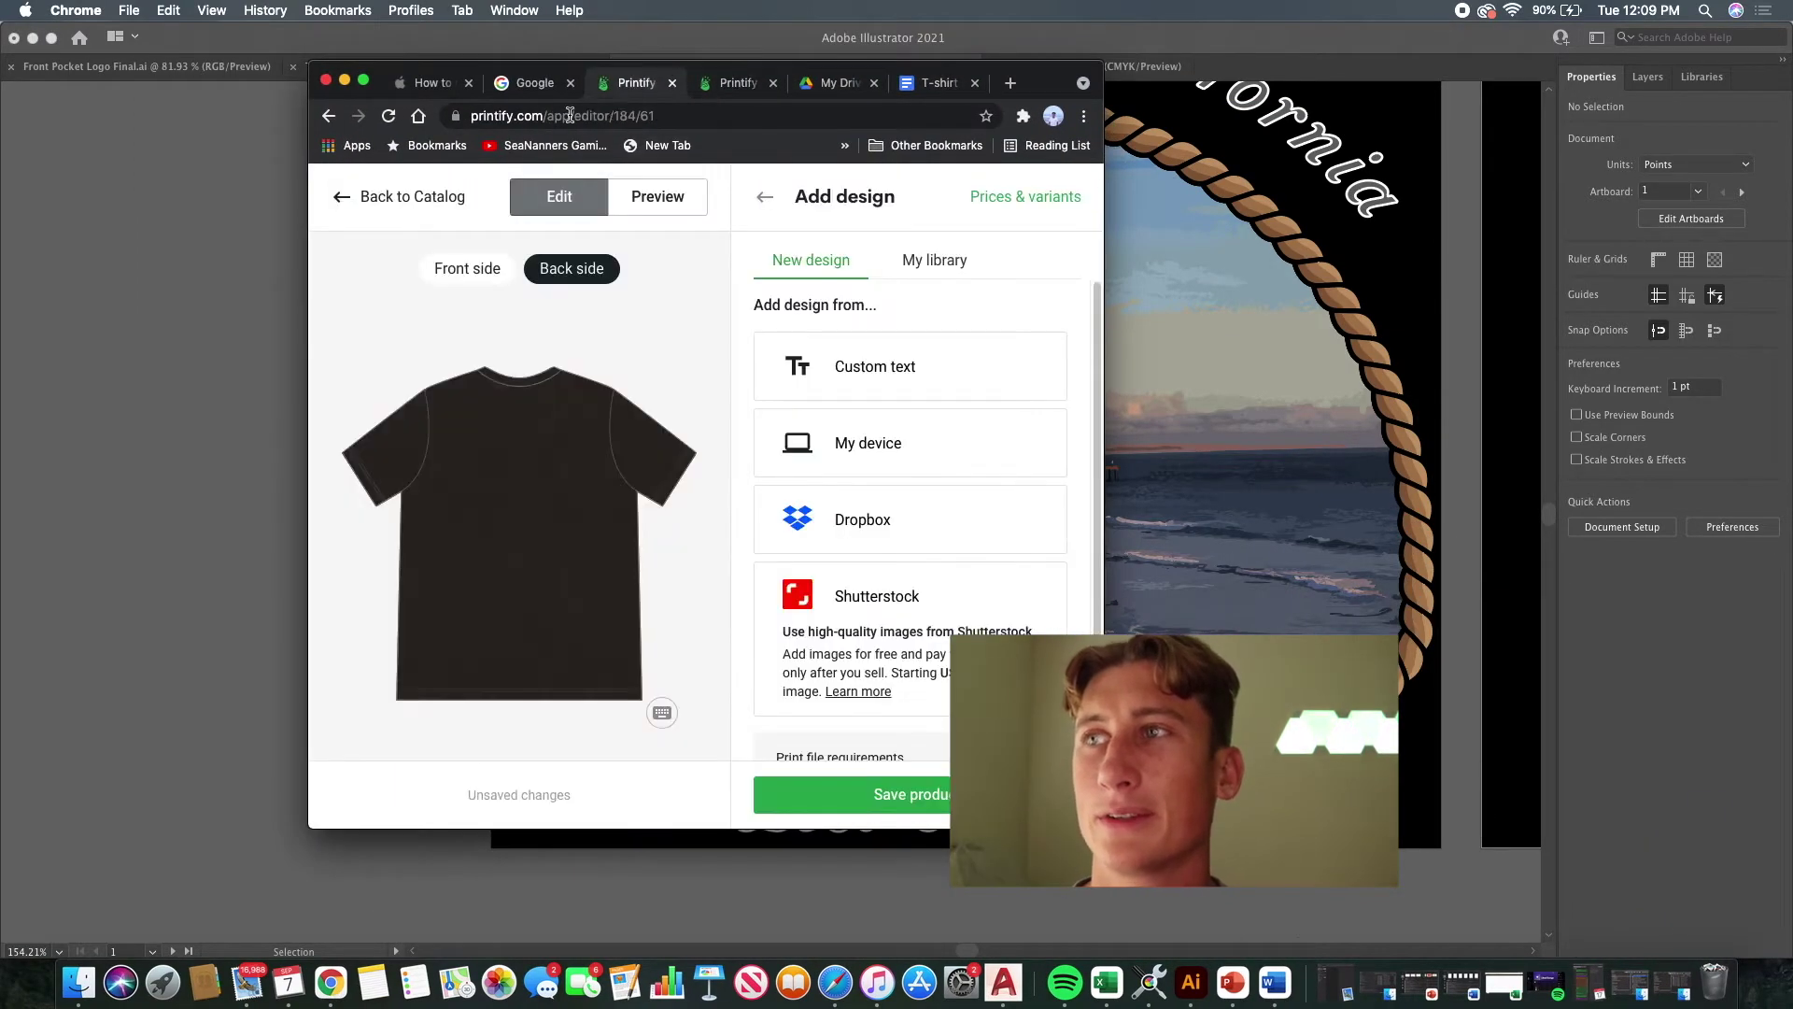
click(893, 444)
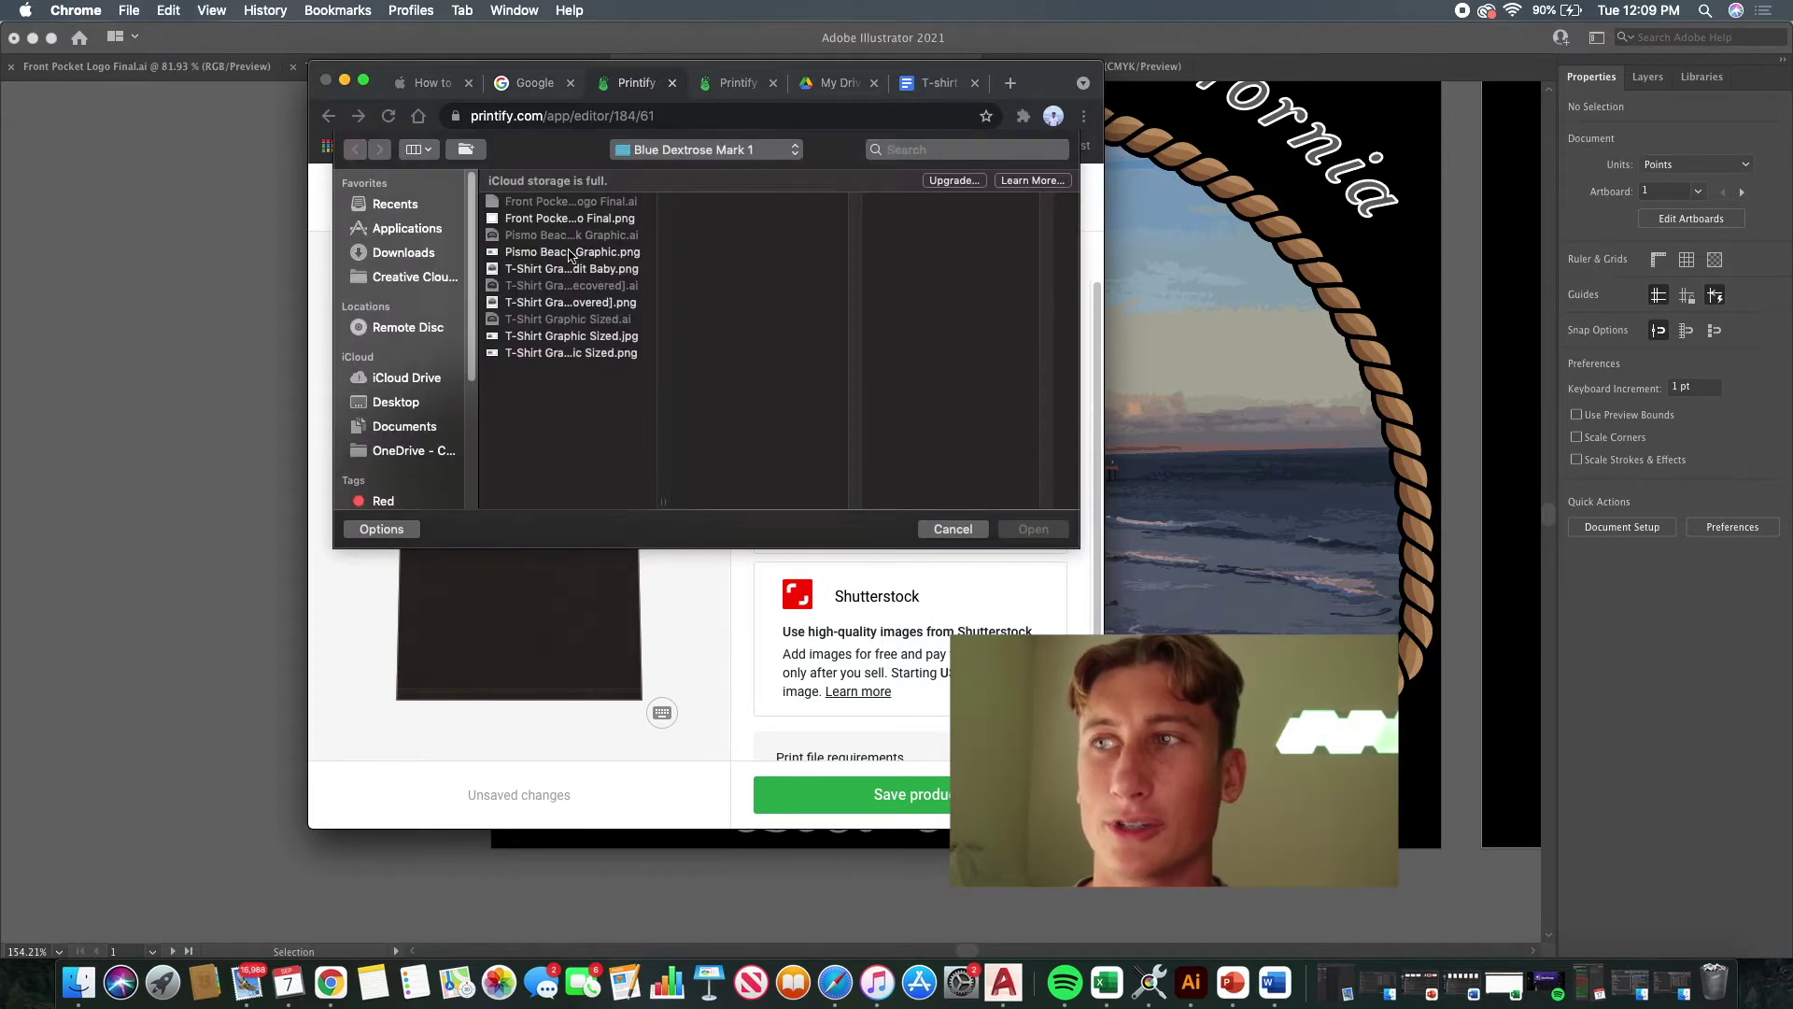
click(571, 252)
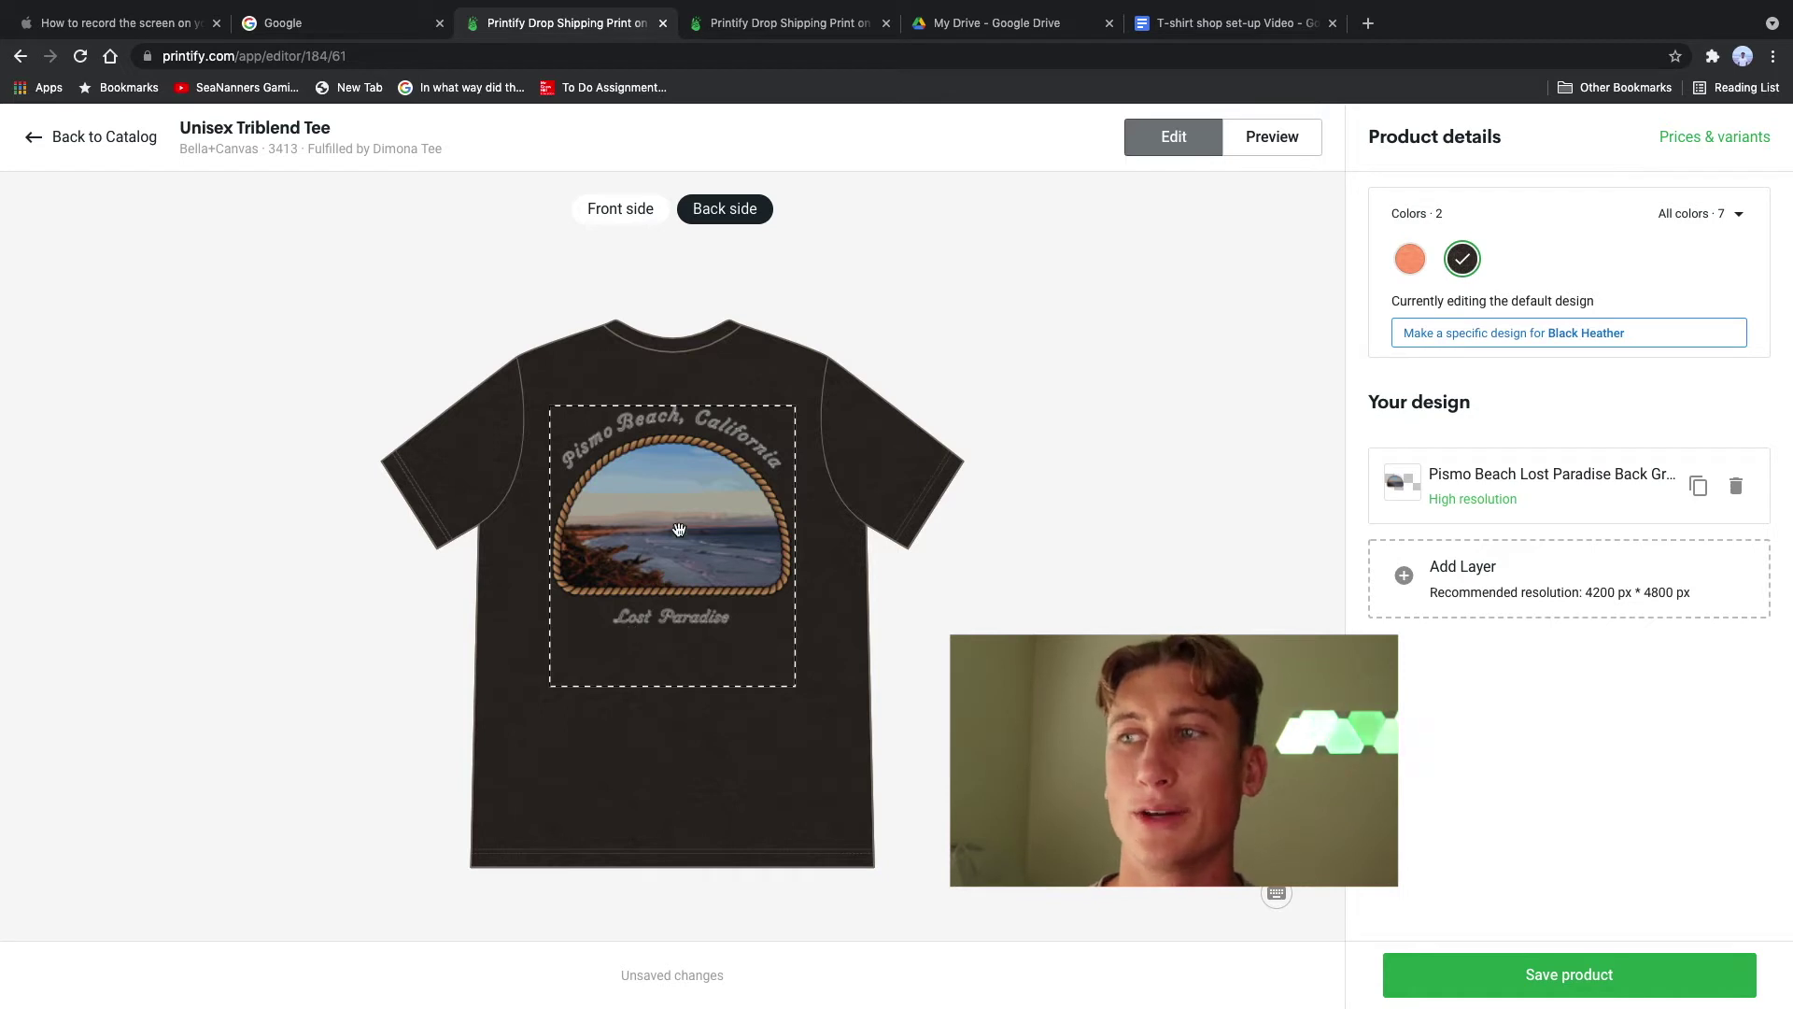
Step: Zoom in and out on the black tee preview to inspect the placed design
scroll(682, 537, up, 5)
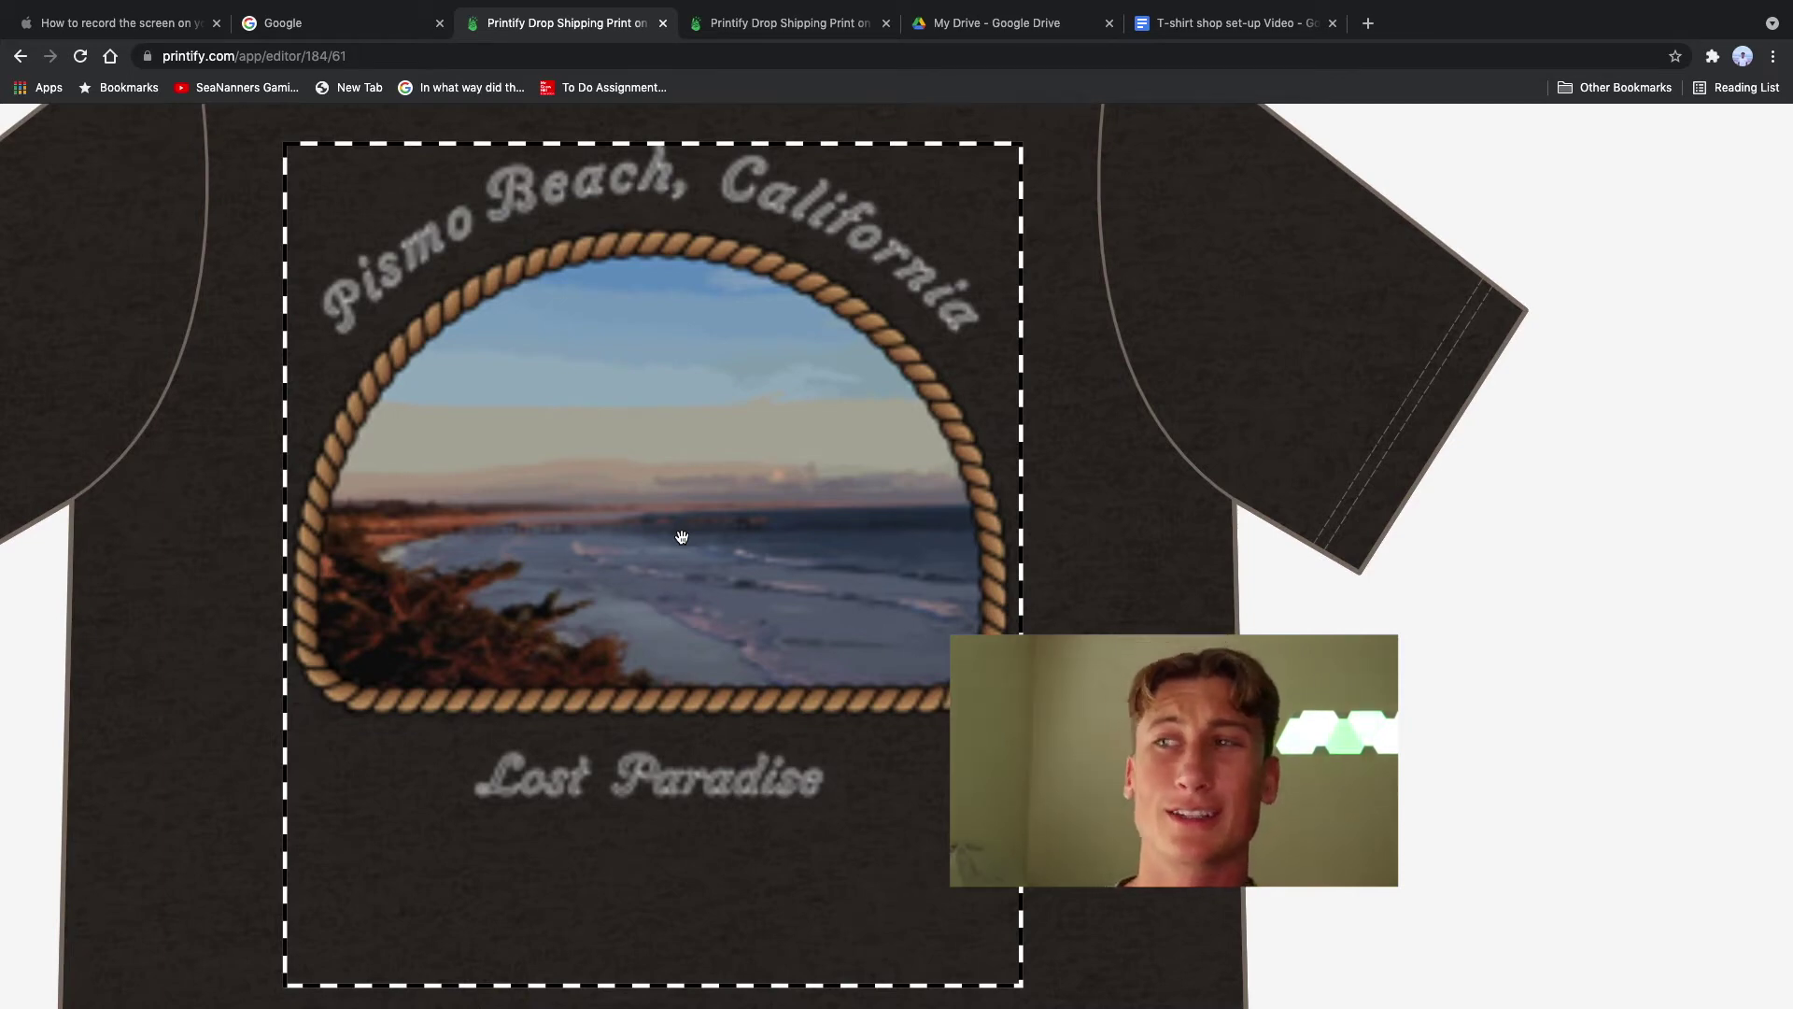
scroll(682, 537, down, 3)
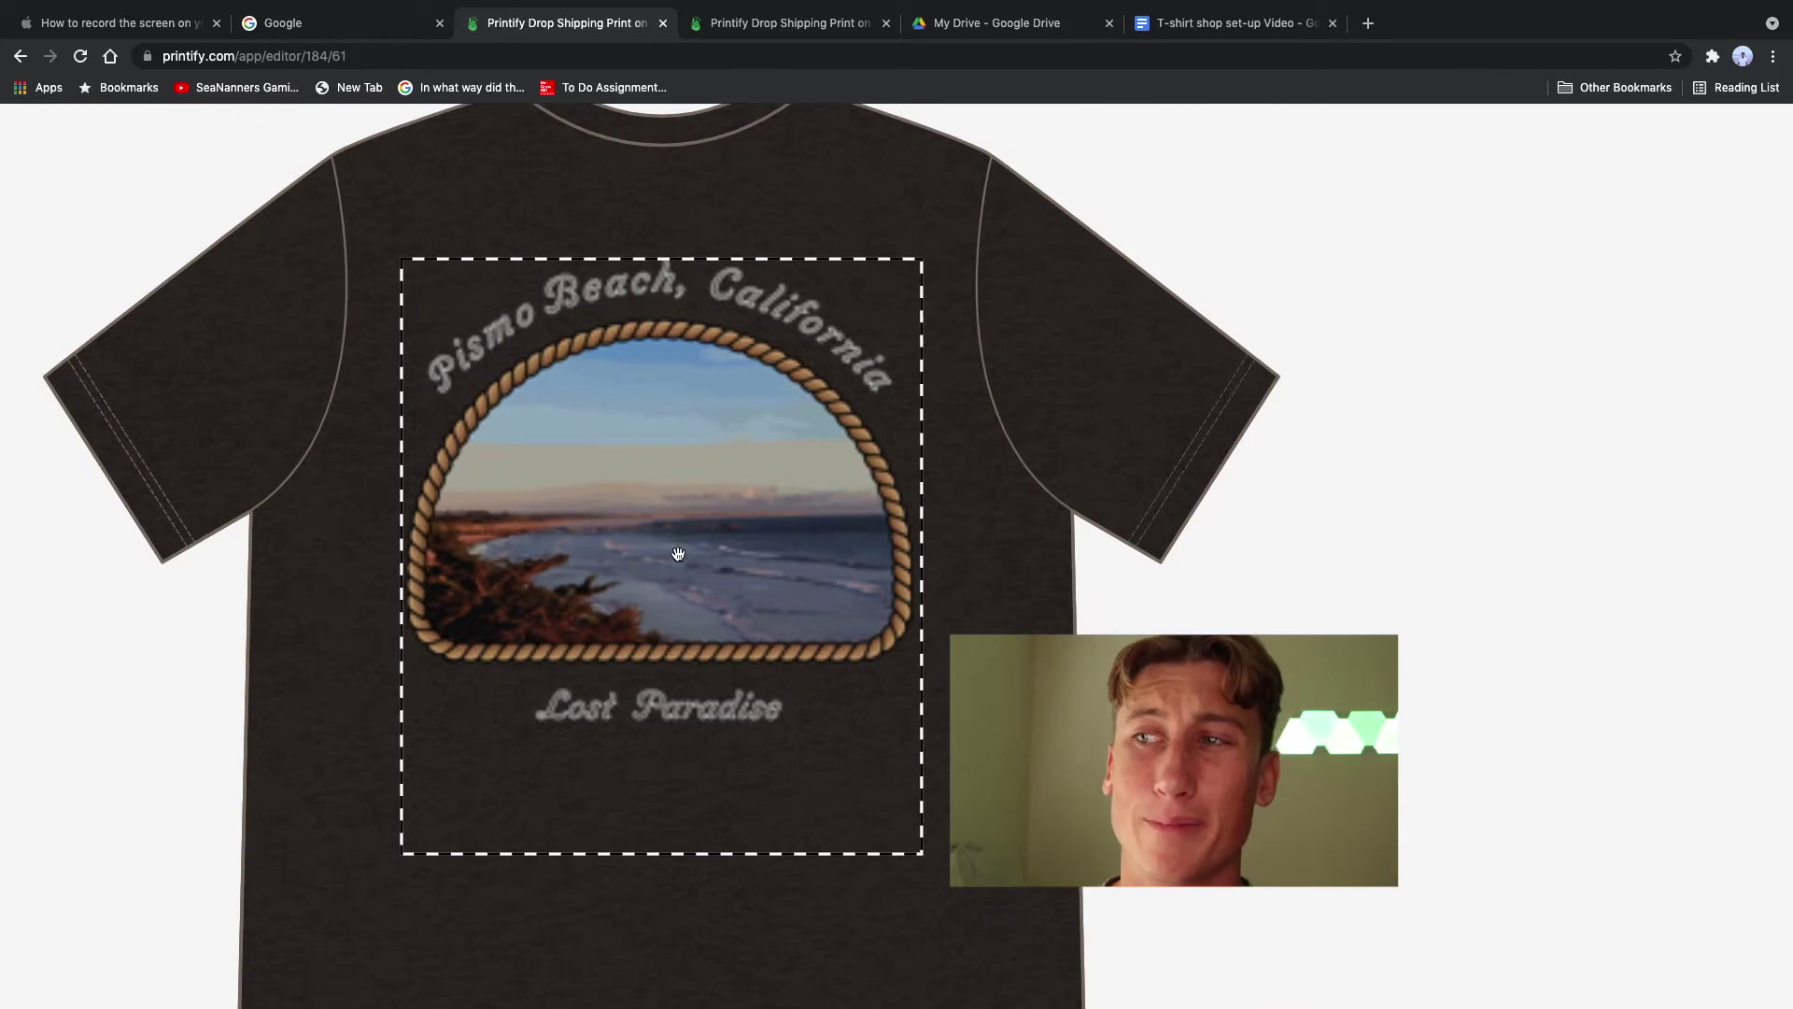
scroll(668, 595, down, 3)
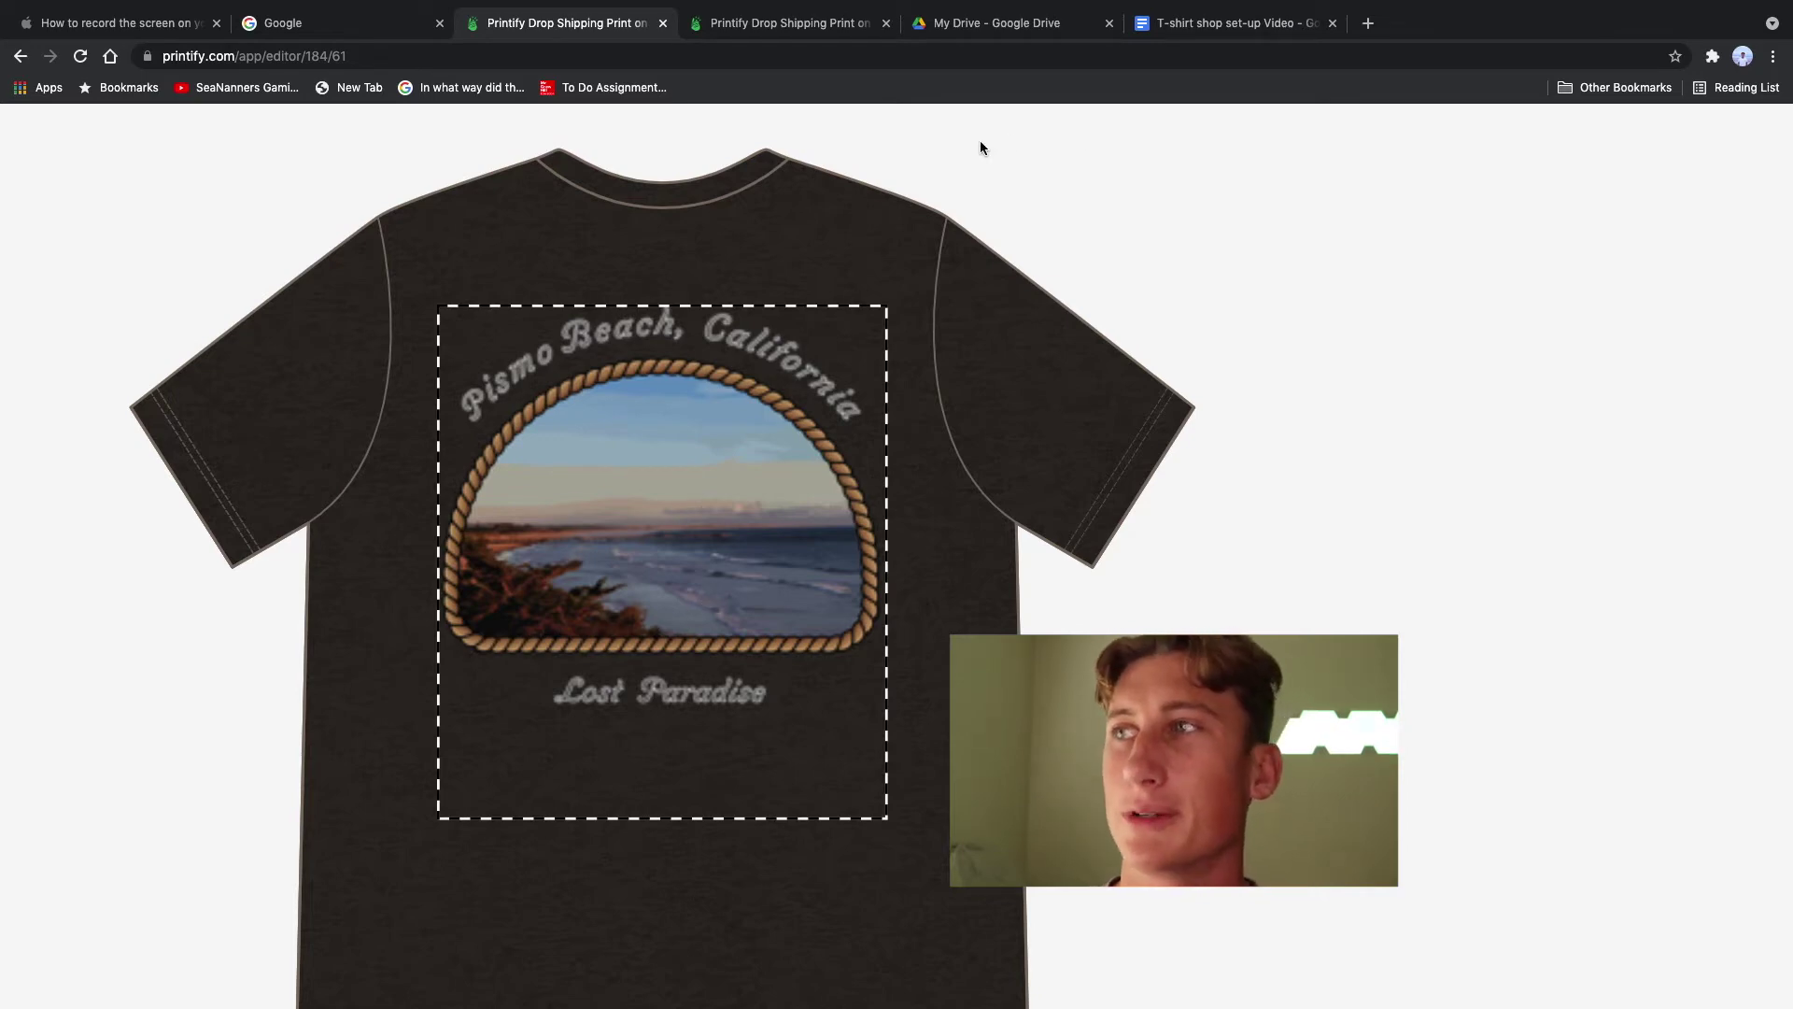
Step: Exit the browser's full-screen view and return to the Illustrator back graphic
mouse_move(93, 5)
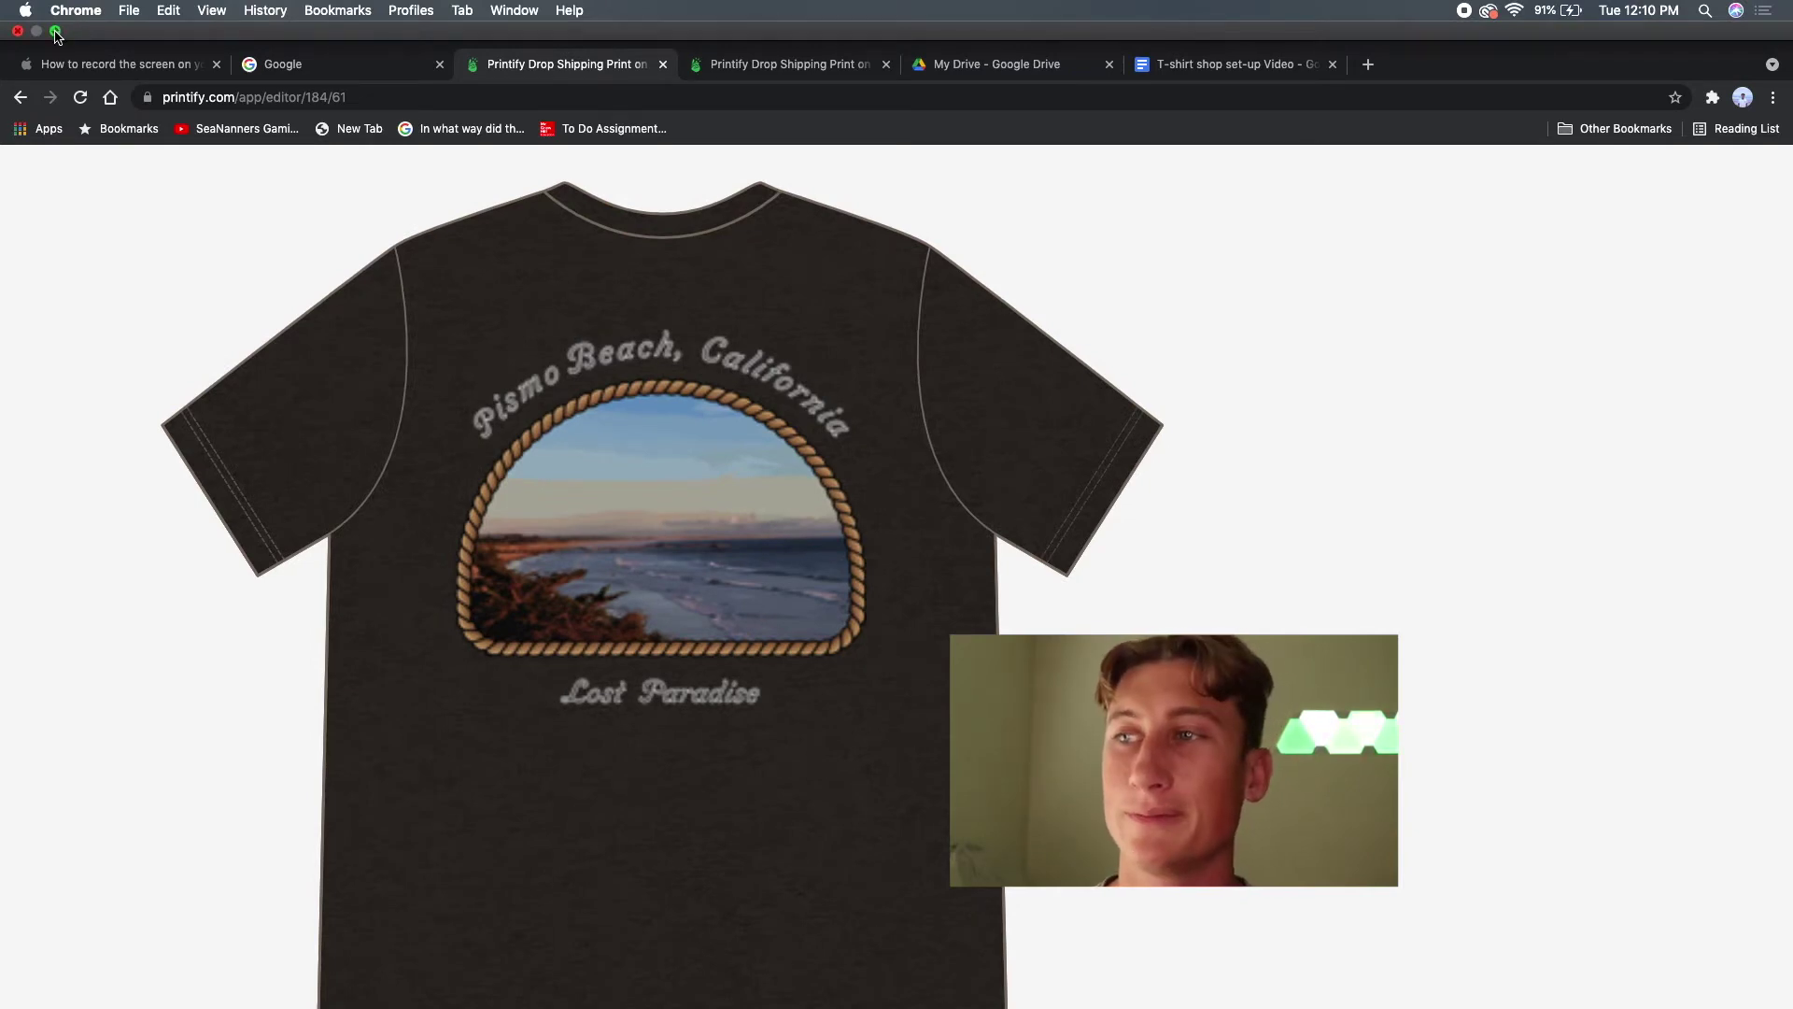
click(58, 34)
key(super+Tab)
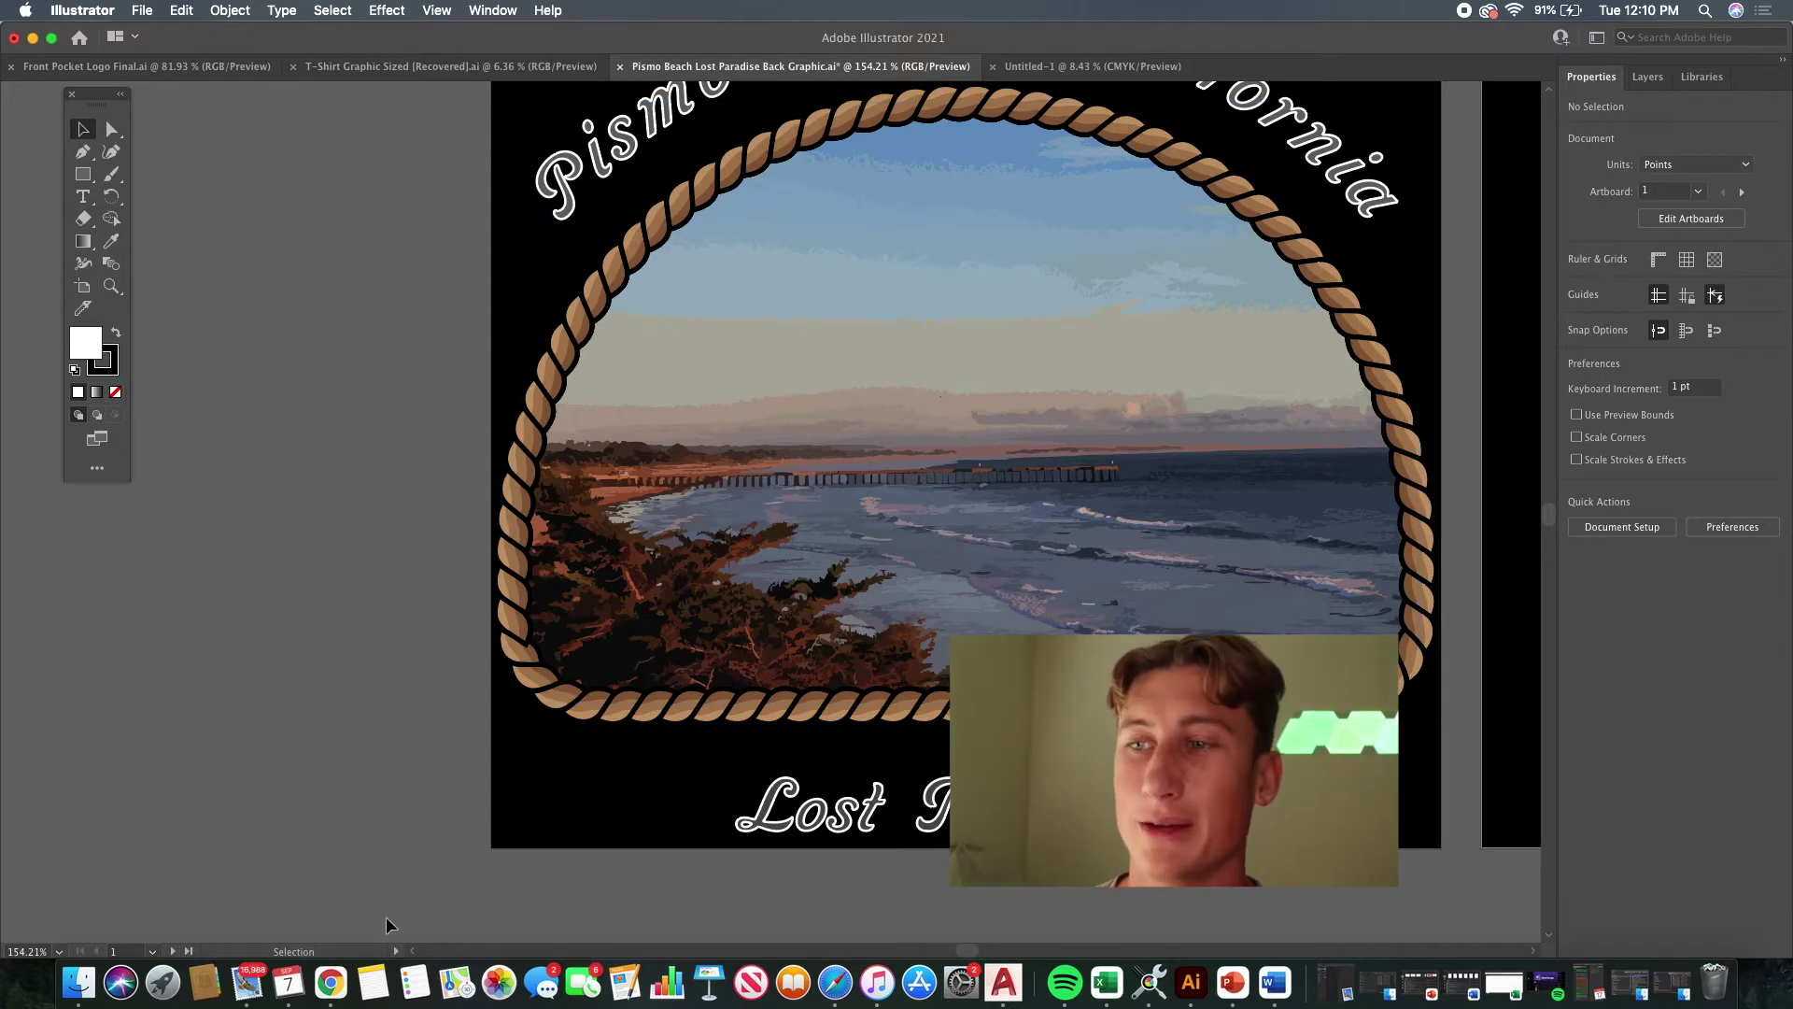
Step: Show the Printify mockup full screen, then switch to the T-Shirt Graphic Sized design
click(332, 983)
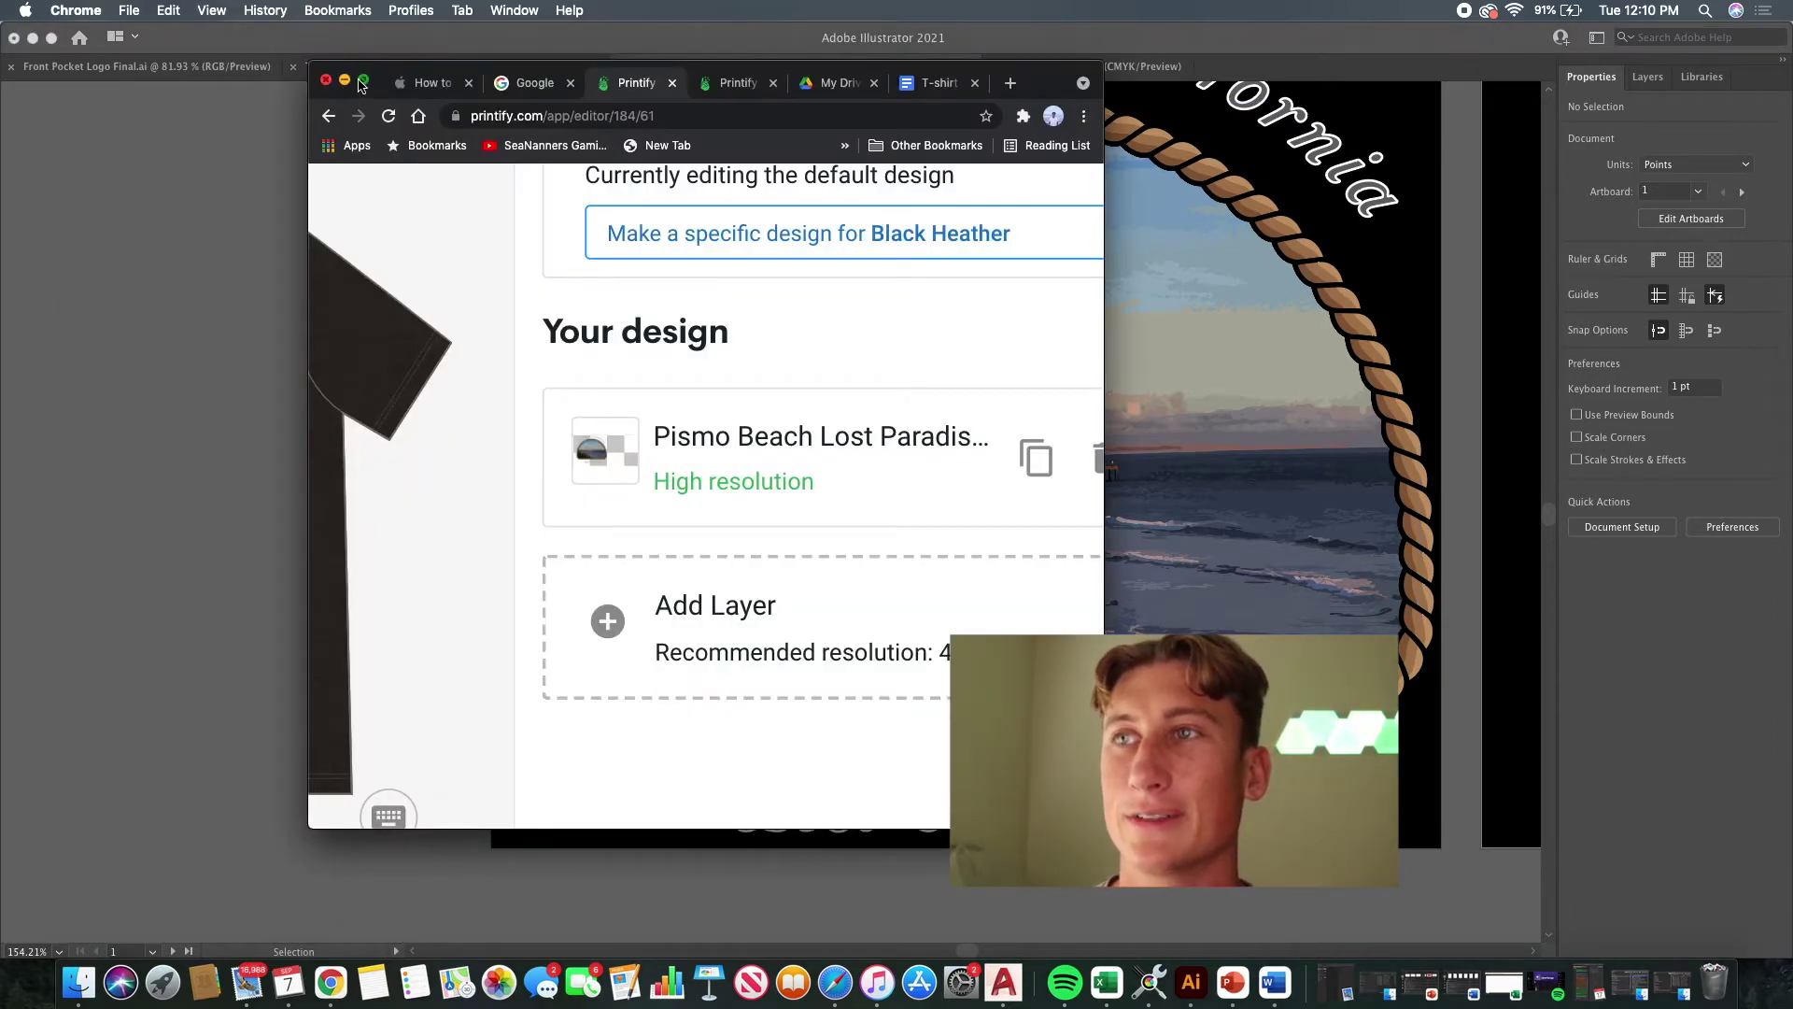
click(363, 82)
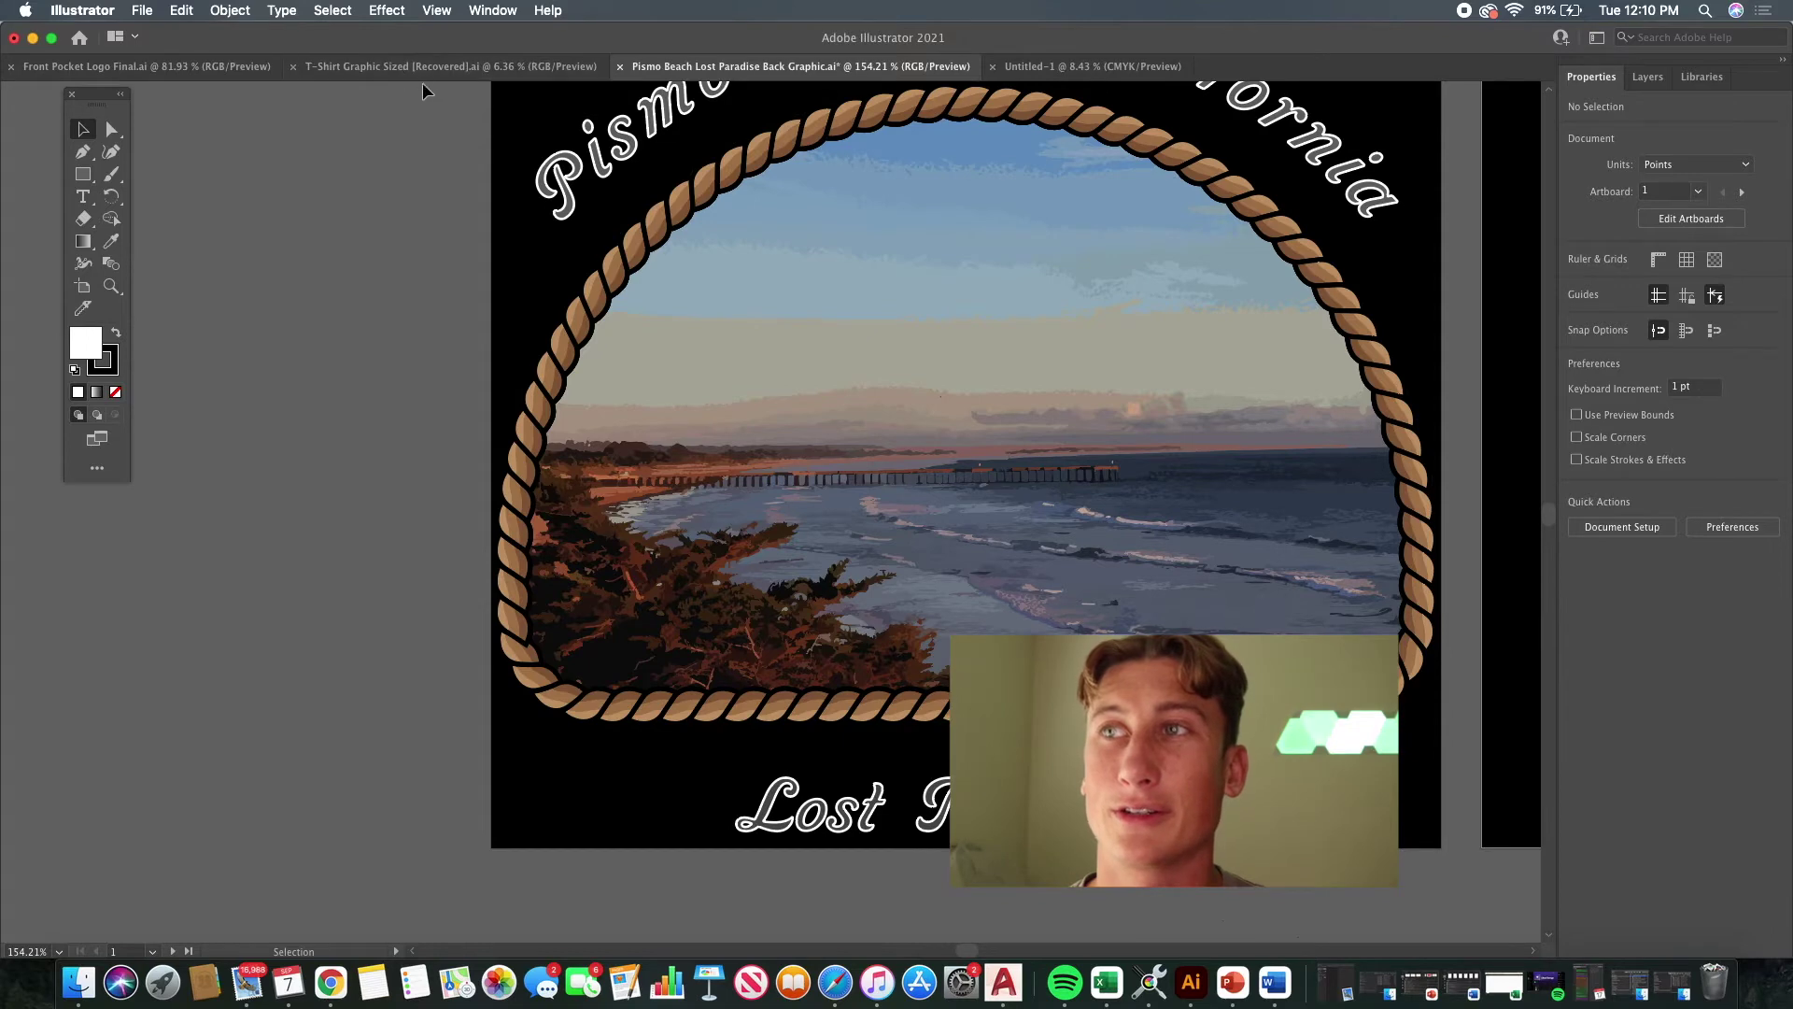
click(485, 67)
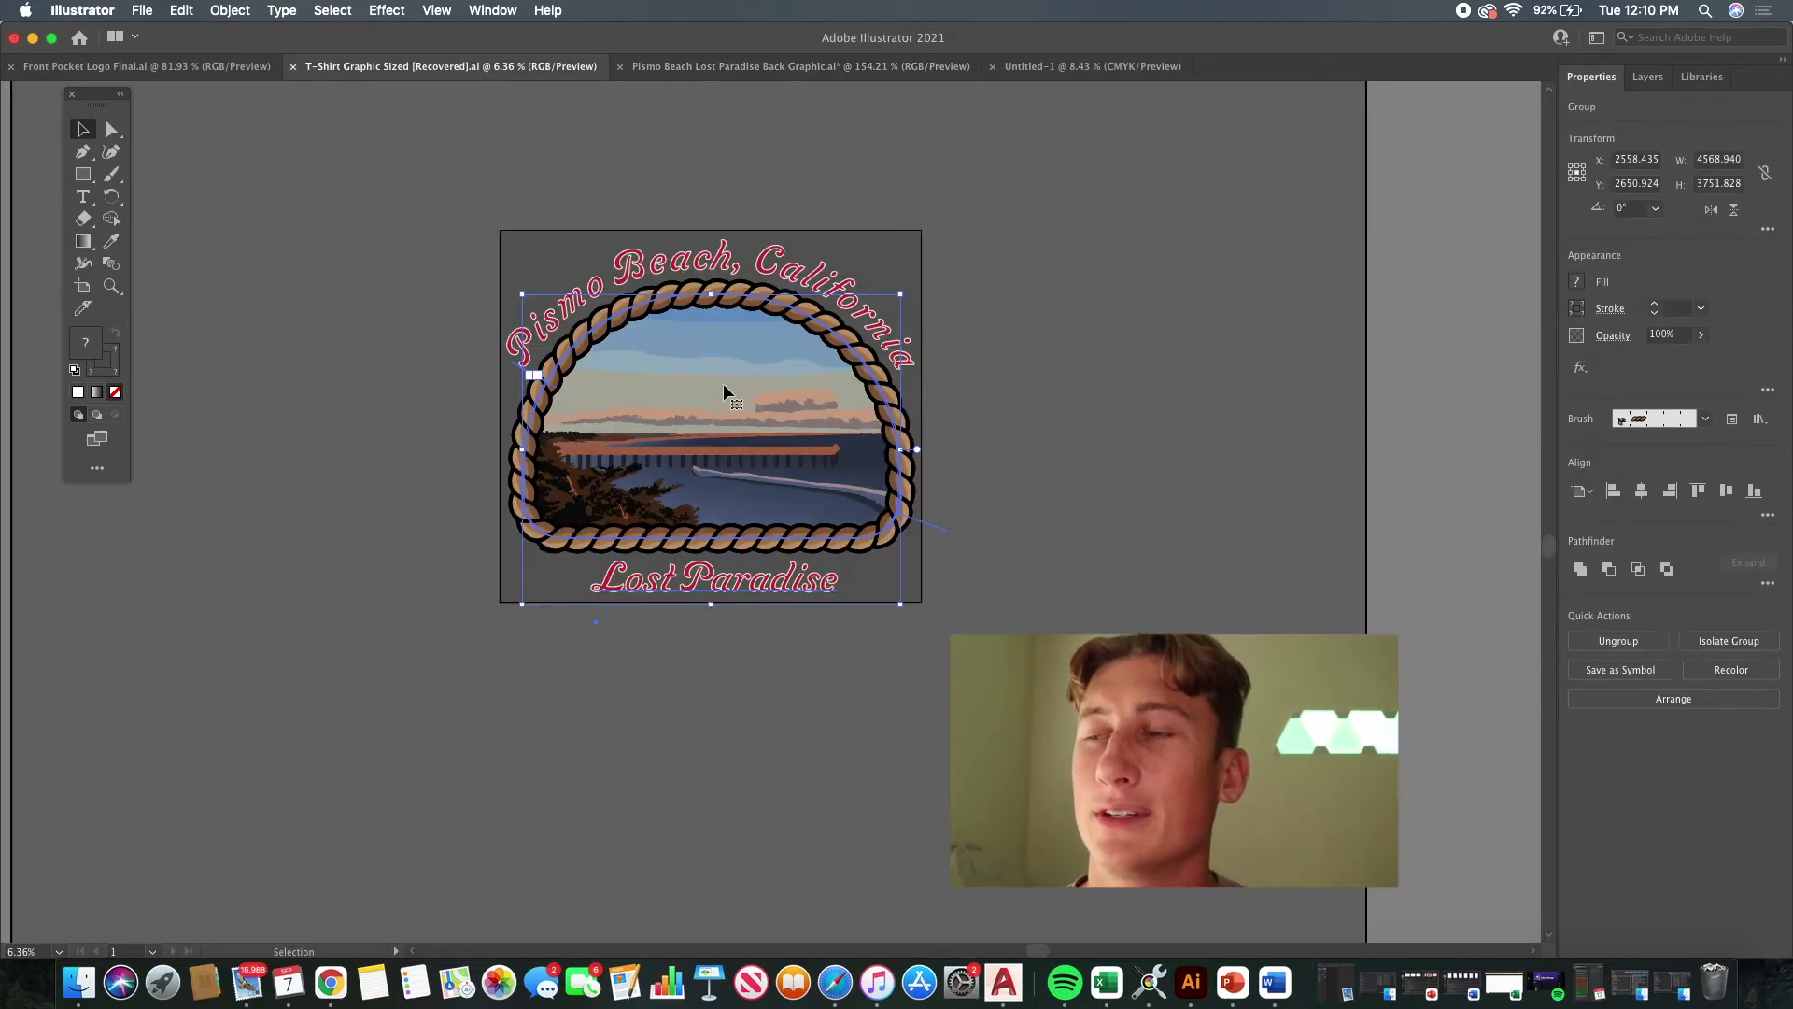
Step: Zoom around the earlier design and select its rope-framed group
scroll(675, 353, up, 10)
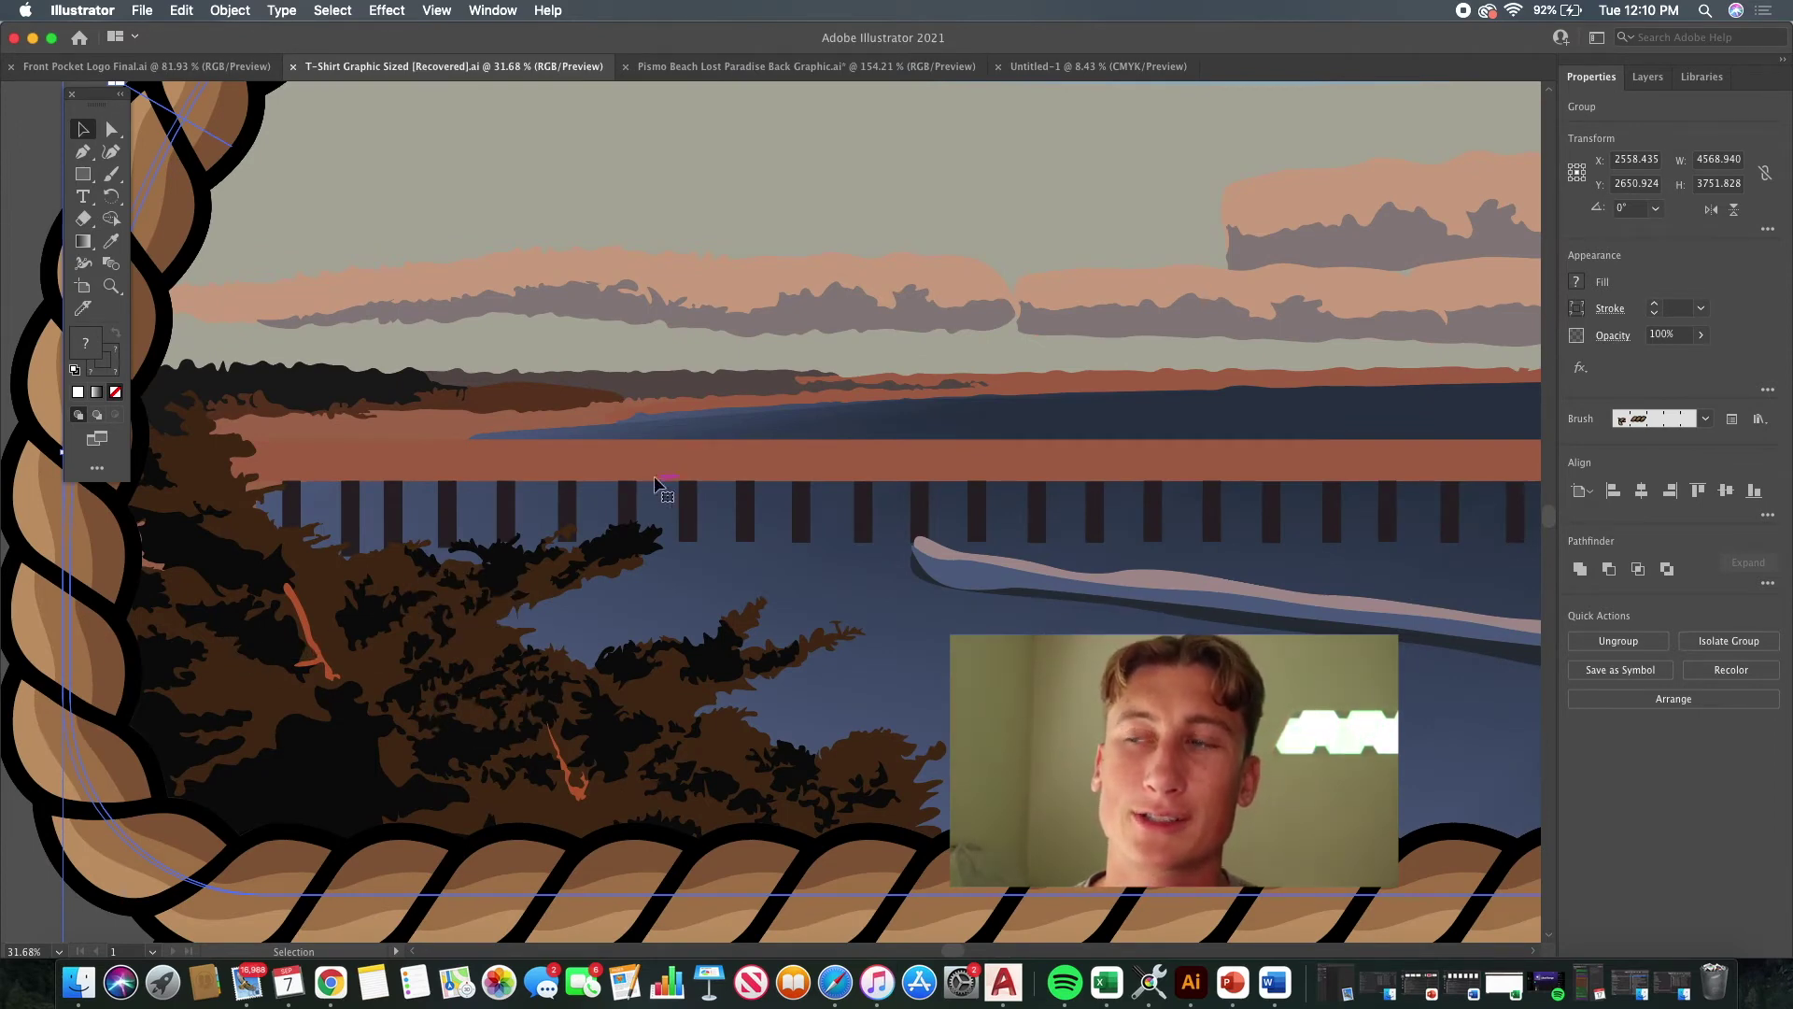
scroll(1014, 364, down, 5)
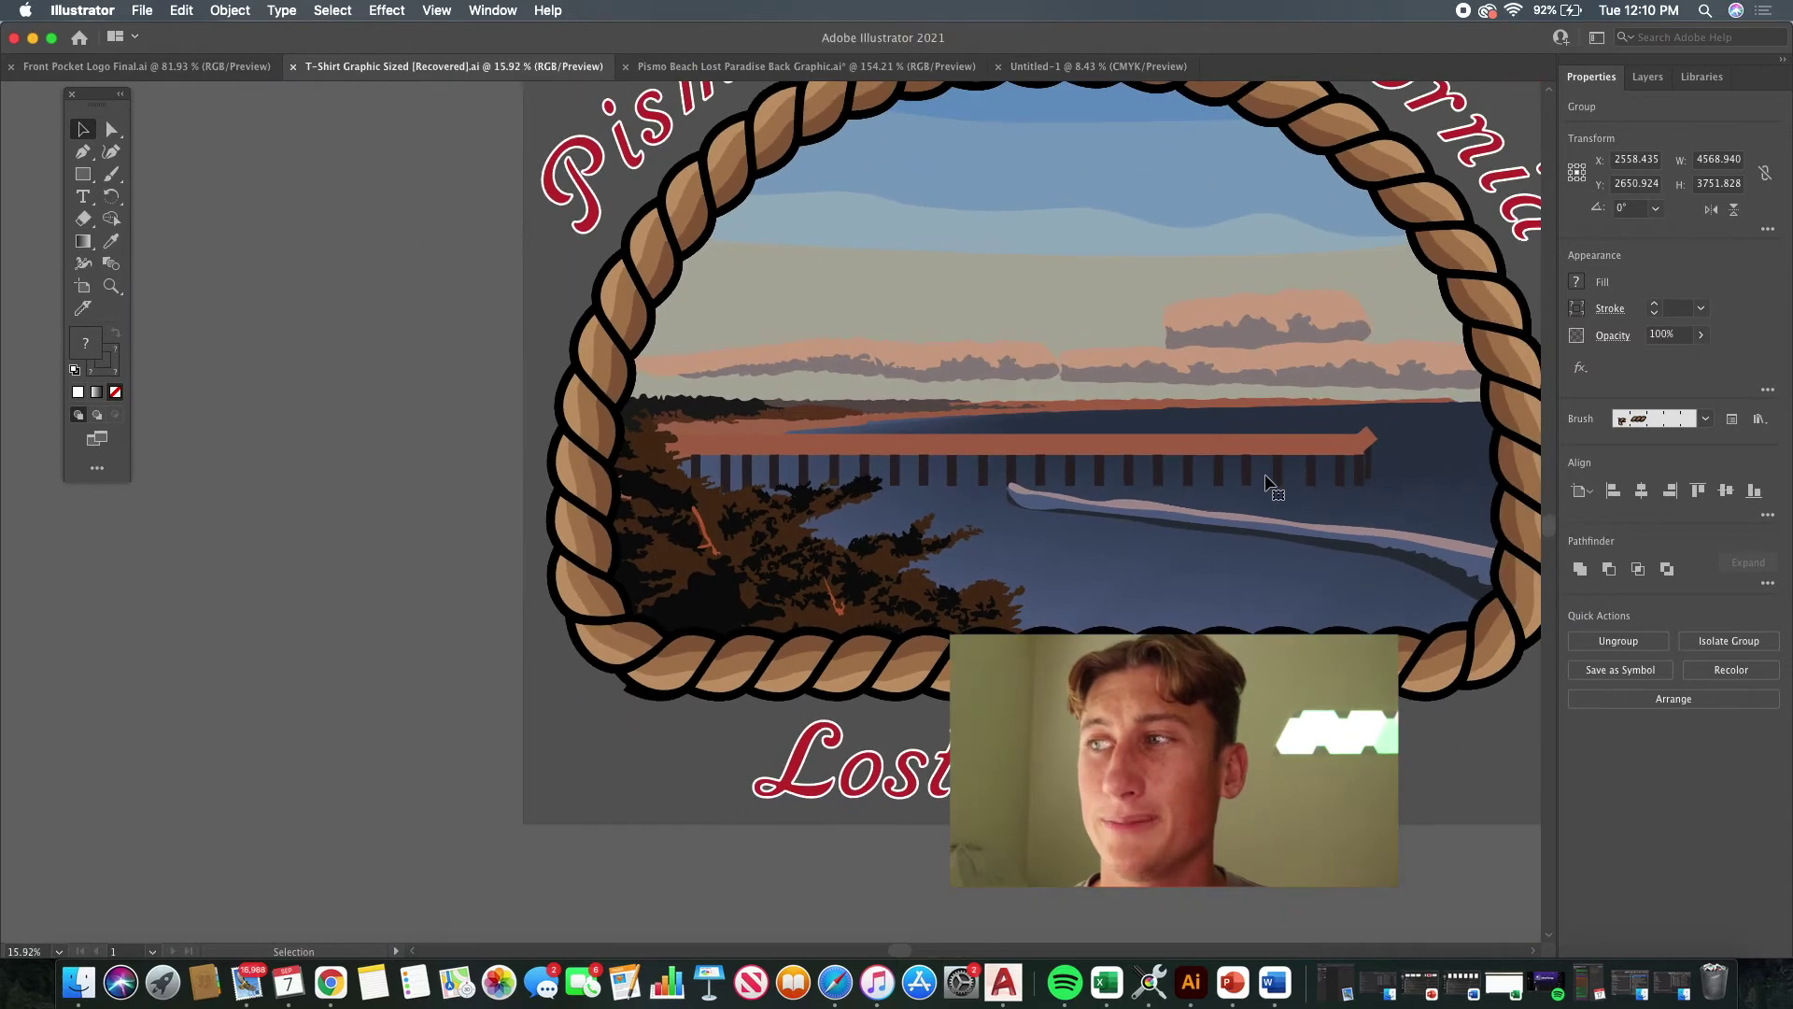
scroll(1266, 482, down, 1)
click(1174, 533)
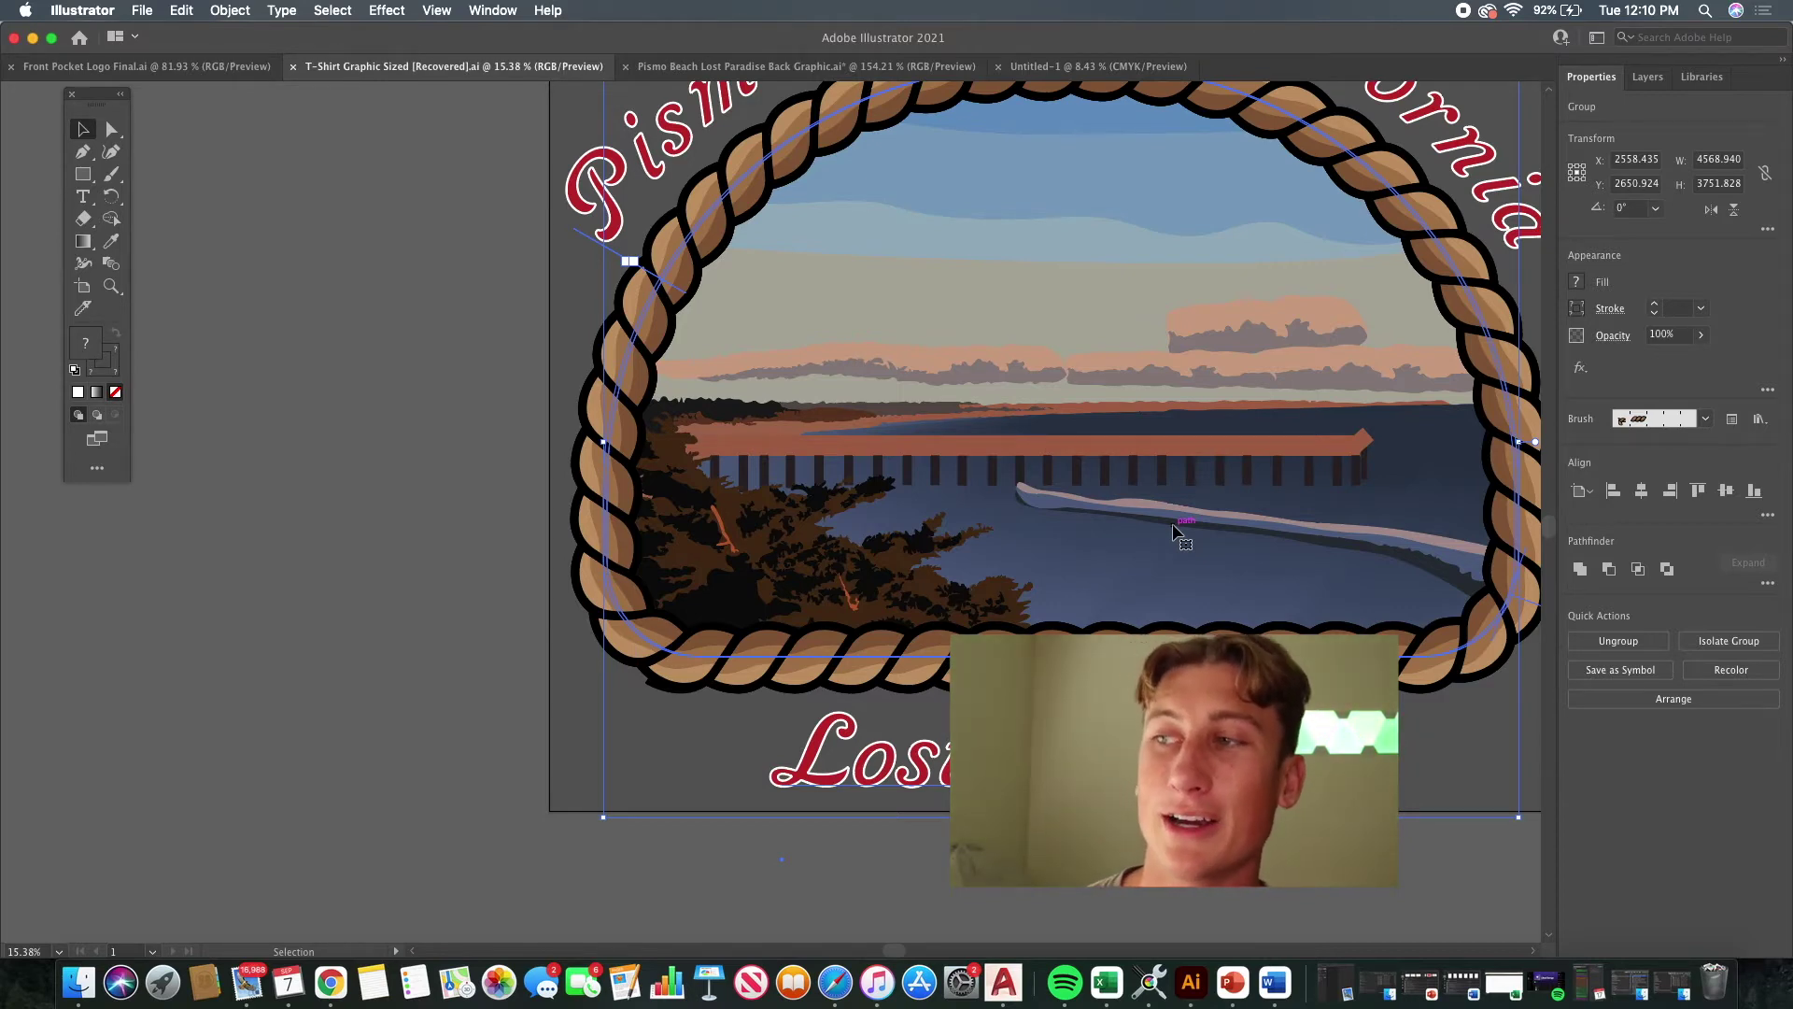
scroll(1174, 532, down, 3)
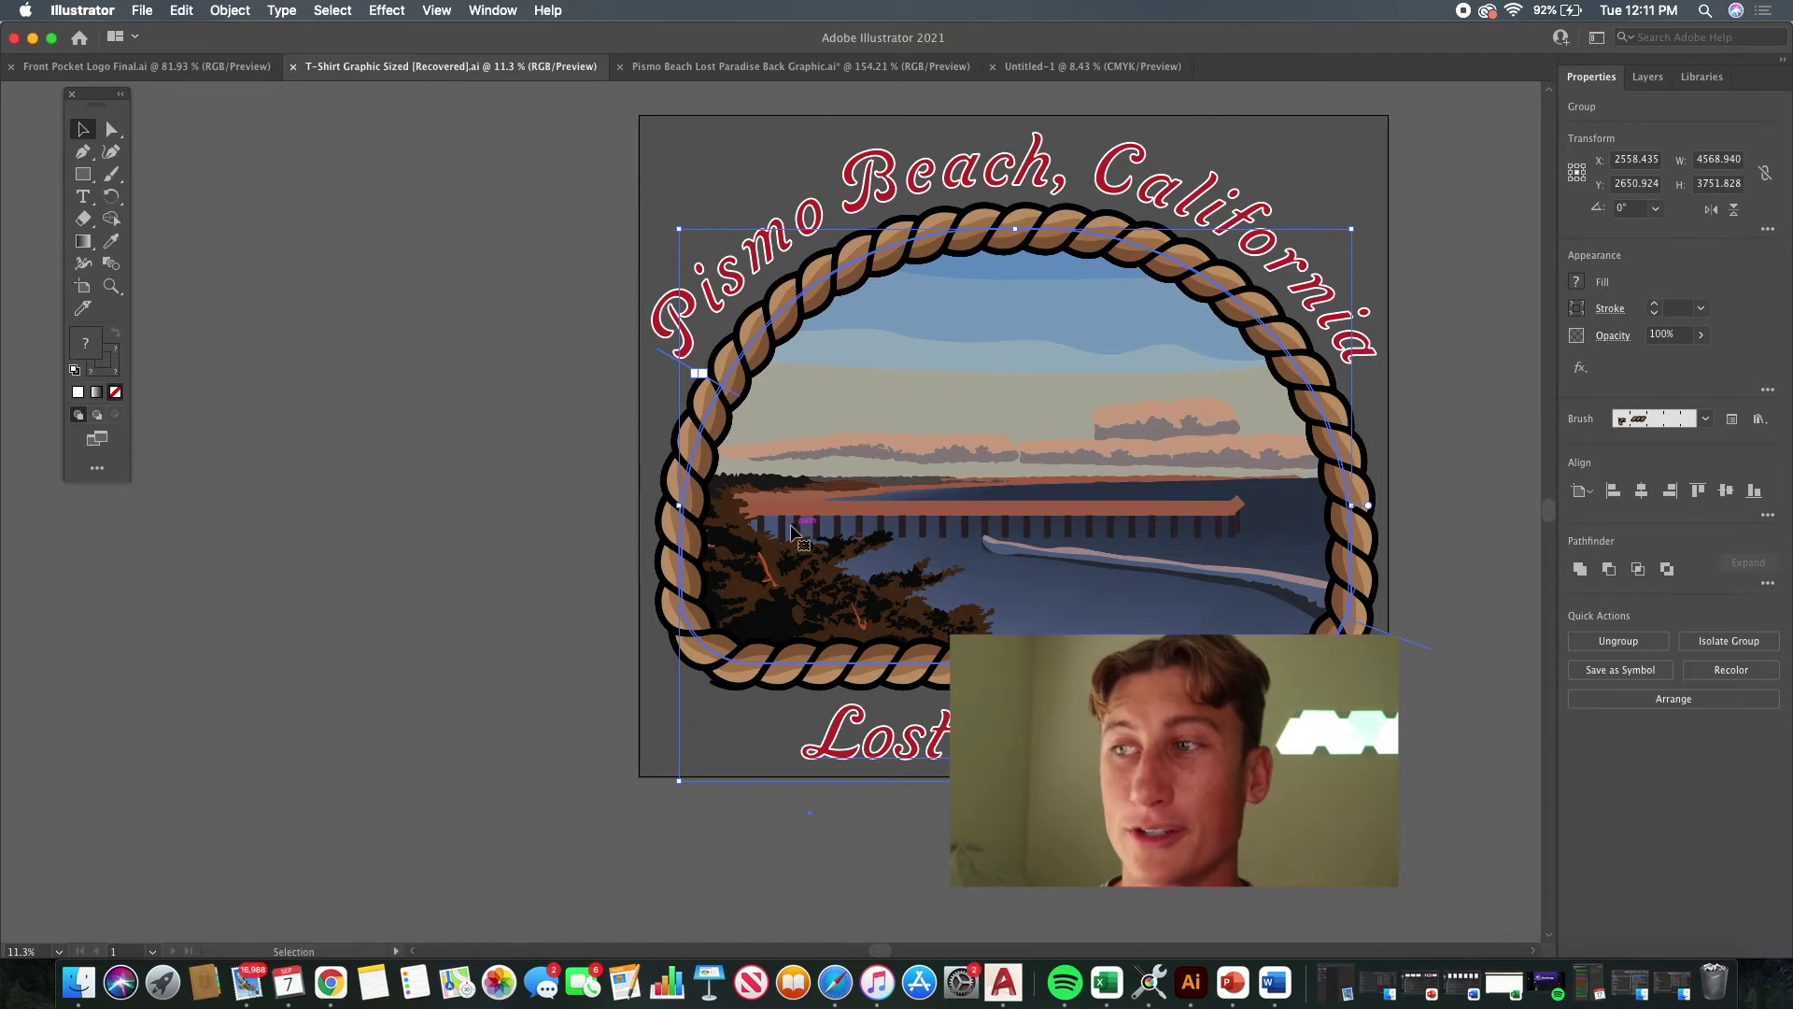
scroll(895, 485, up, 5)
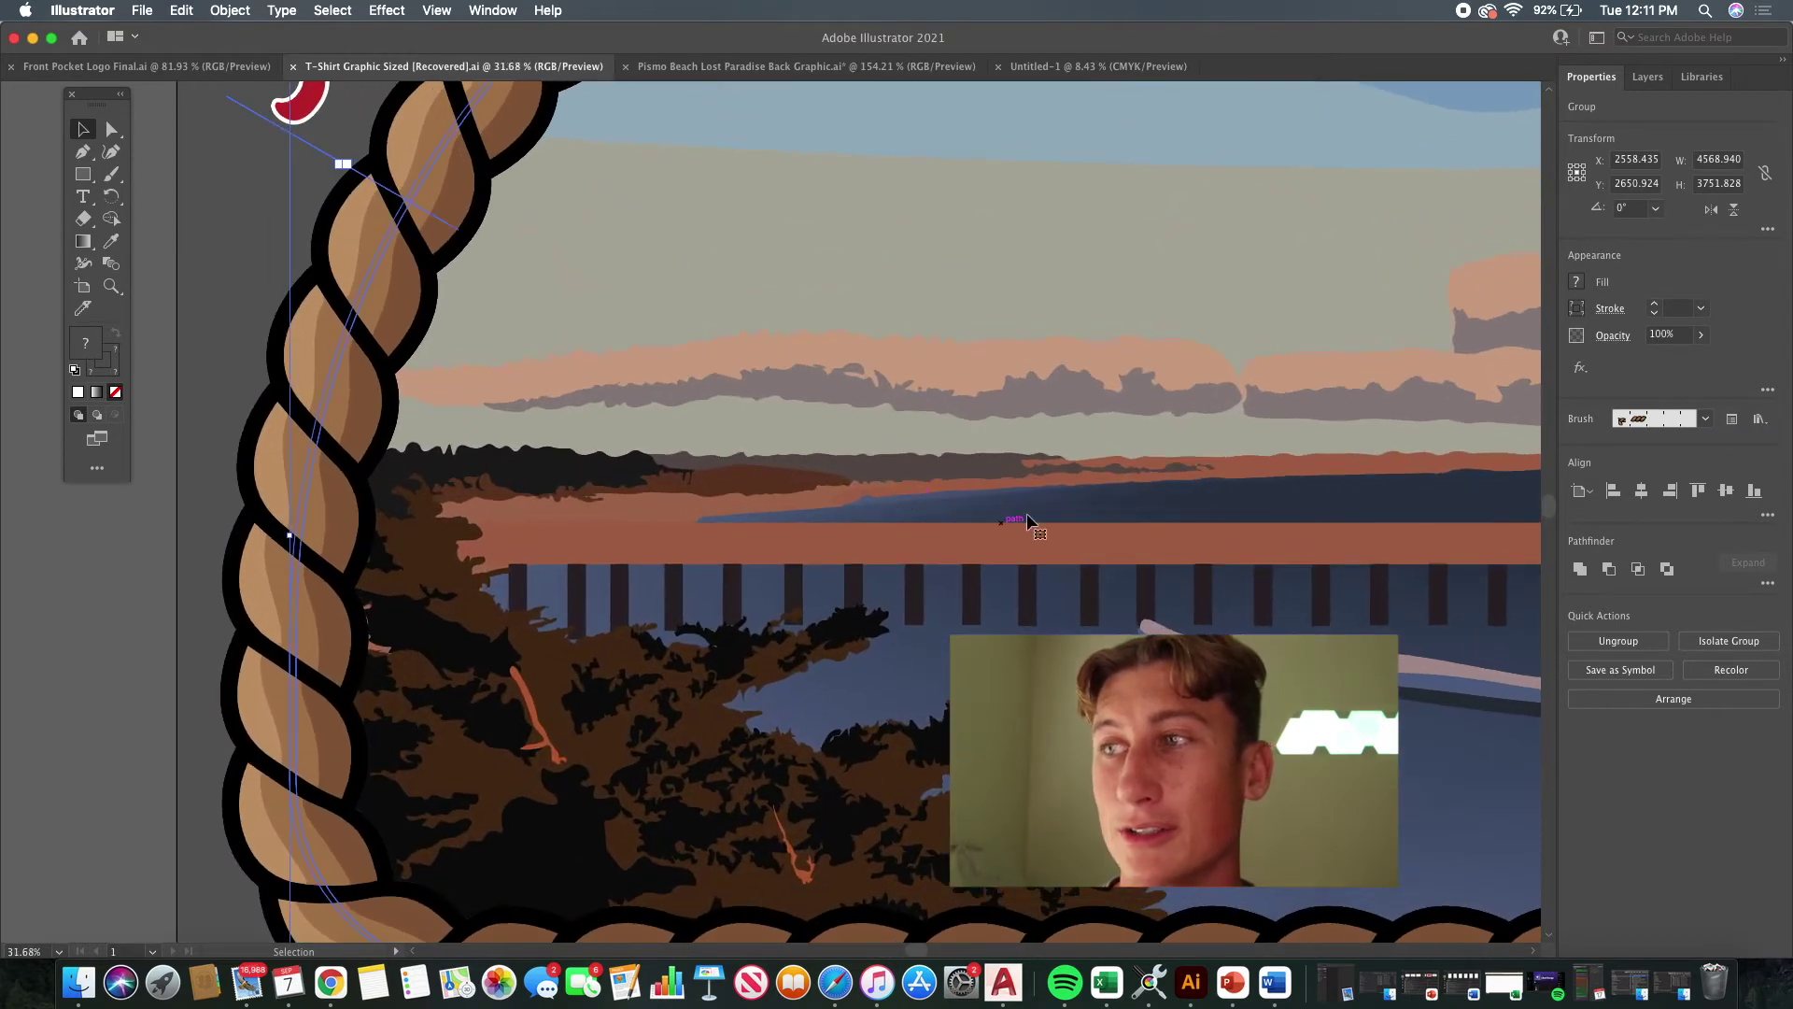
scroll(972, 513, down, 5)
scroll(1067, 502, right, 4)
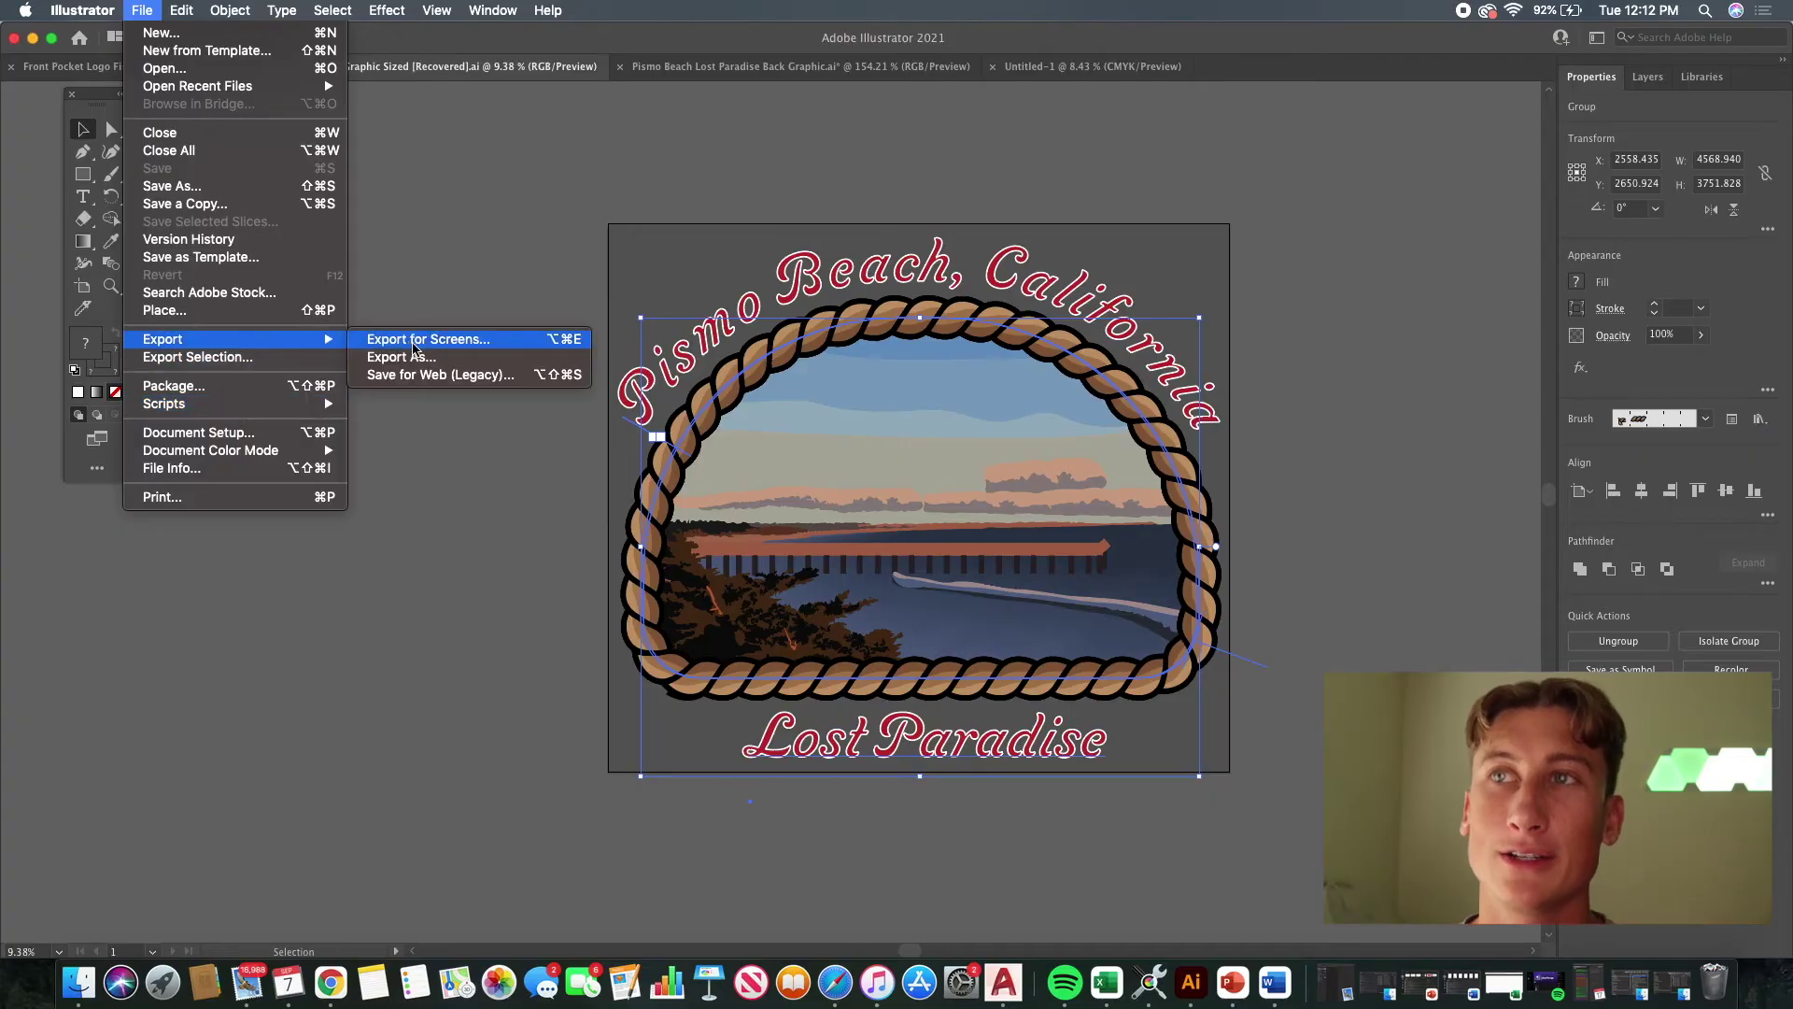
Step: Export the artwork as PNG, replacing the existing file, at Medium (150 ppi) resolution
click(416, 363)
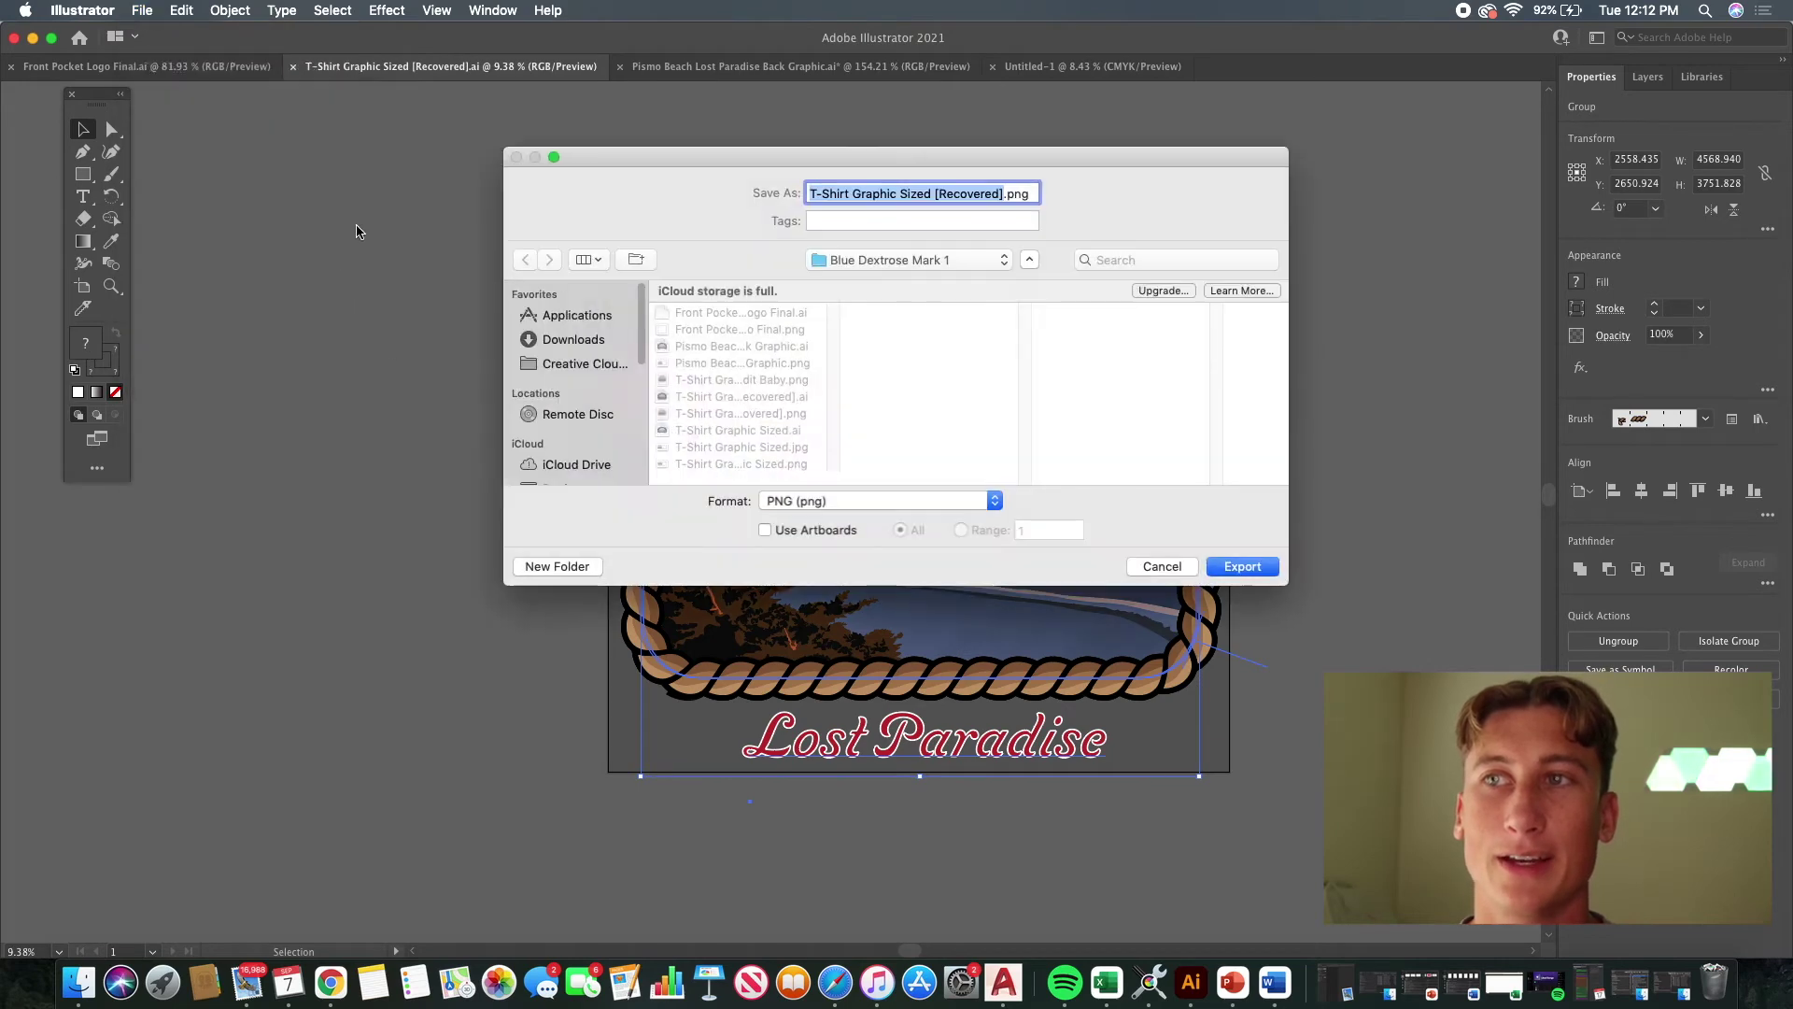
click(1217, 571)
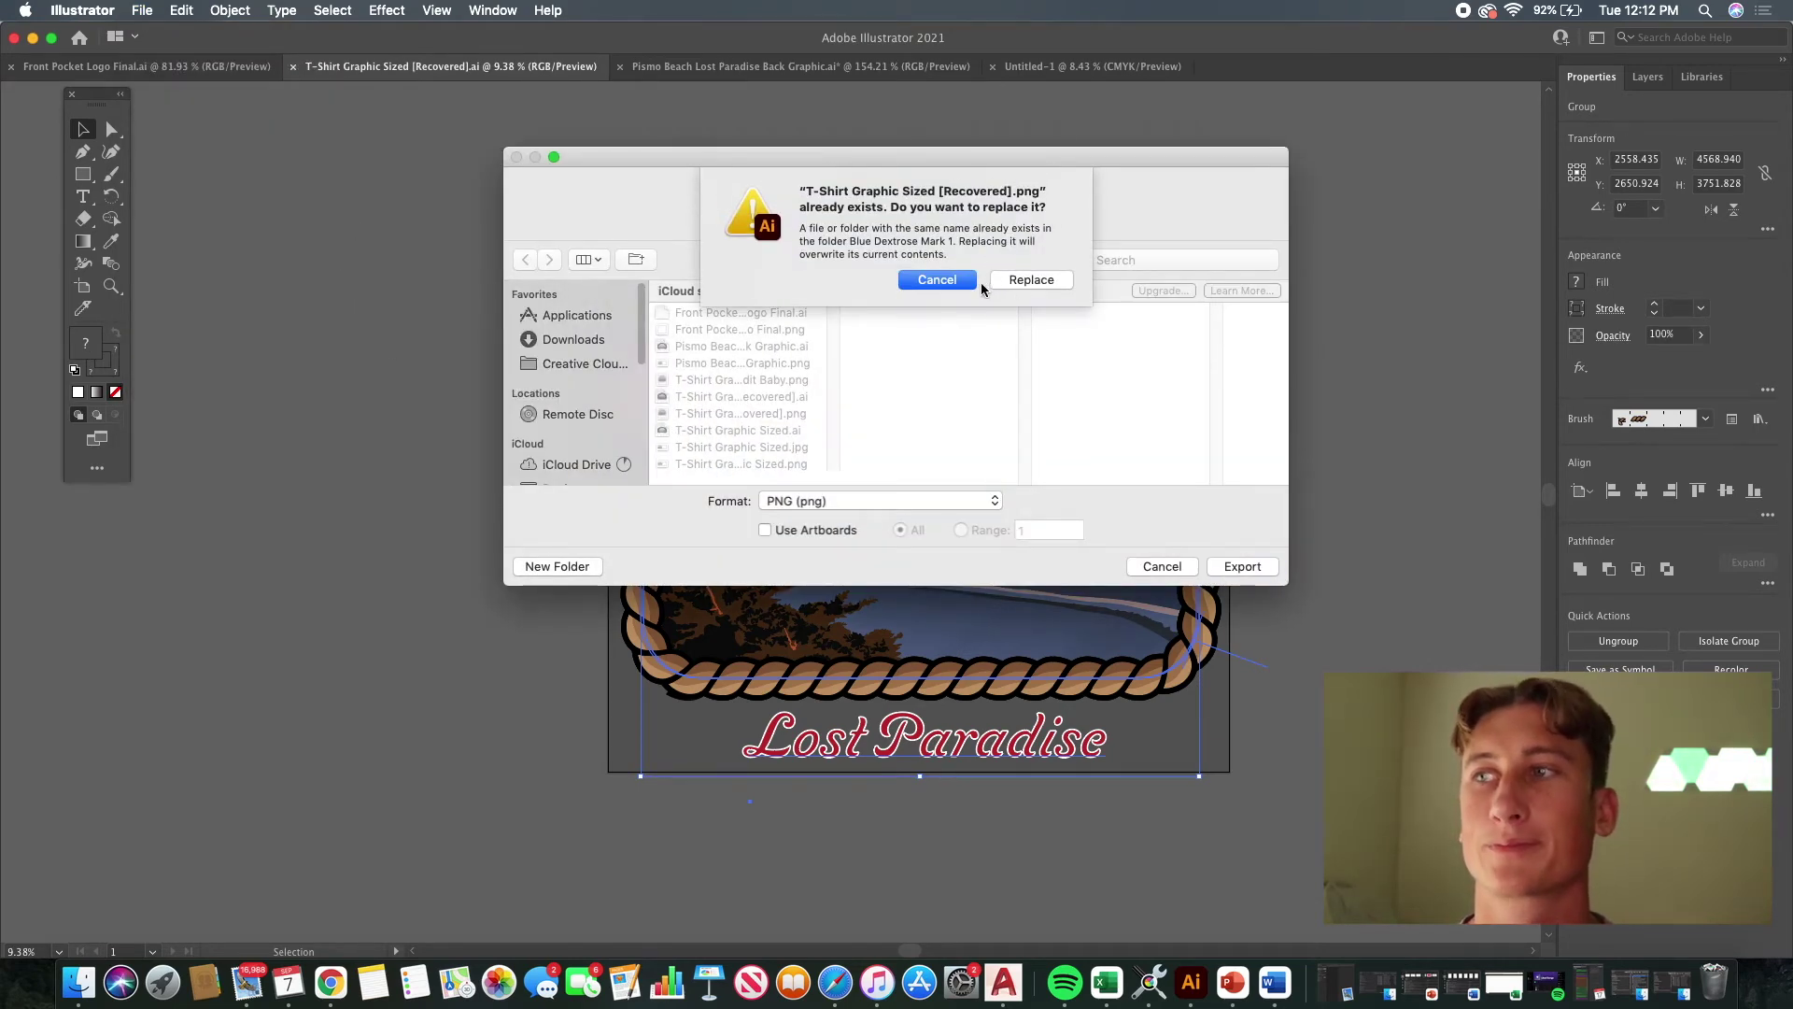
click(1020, 280)
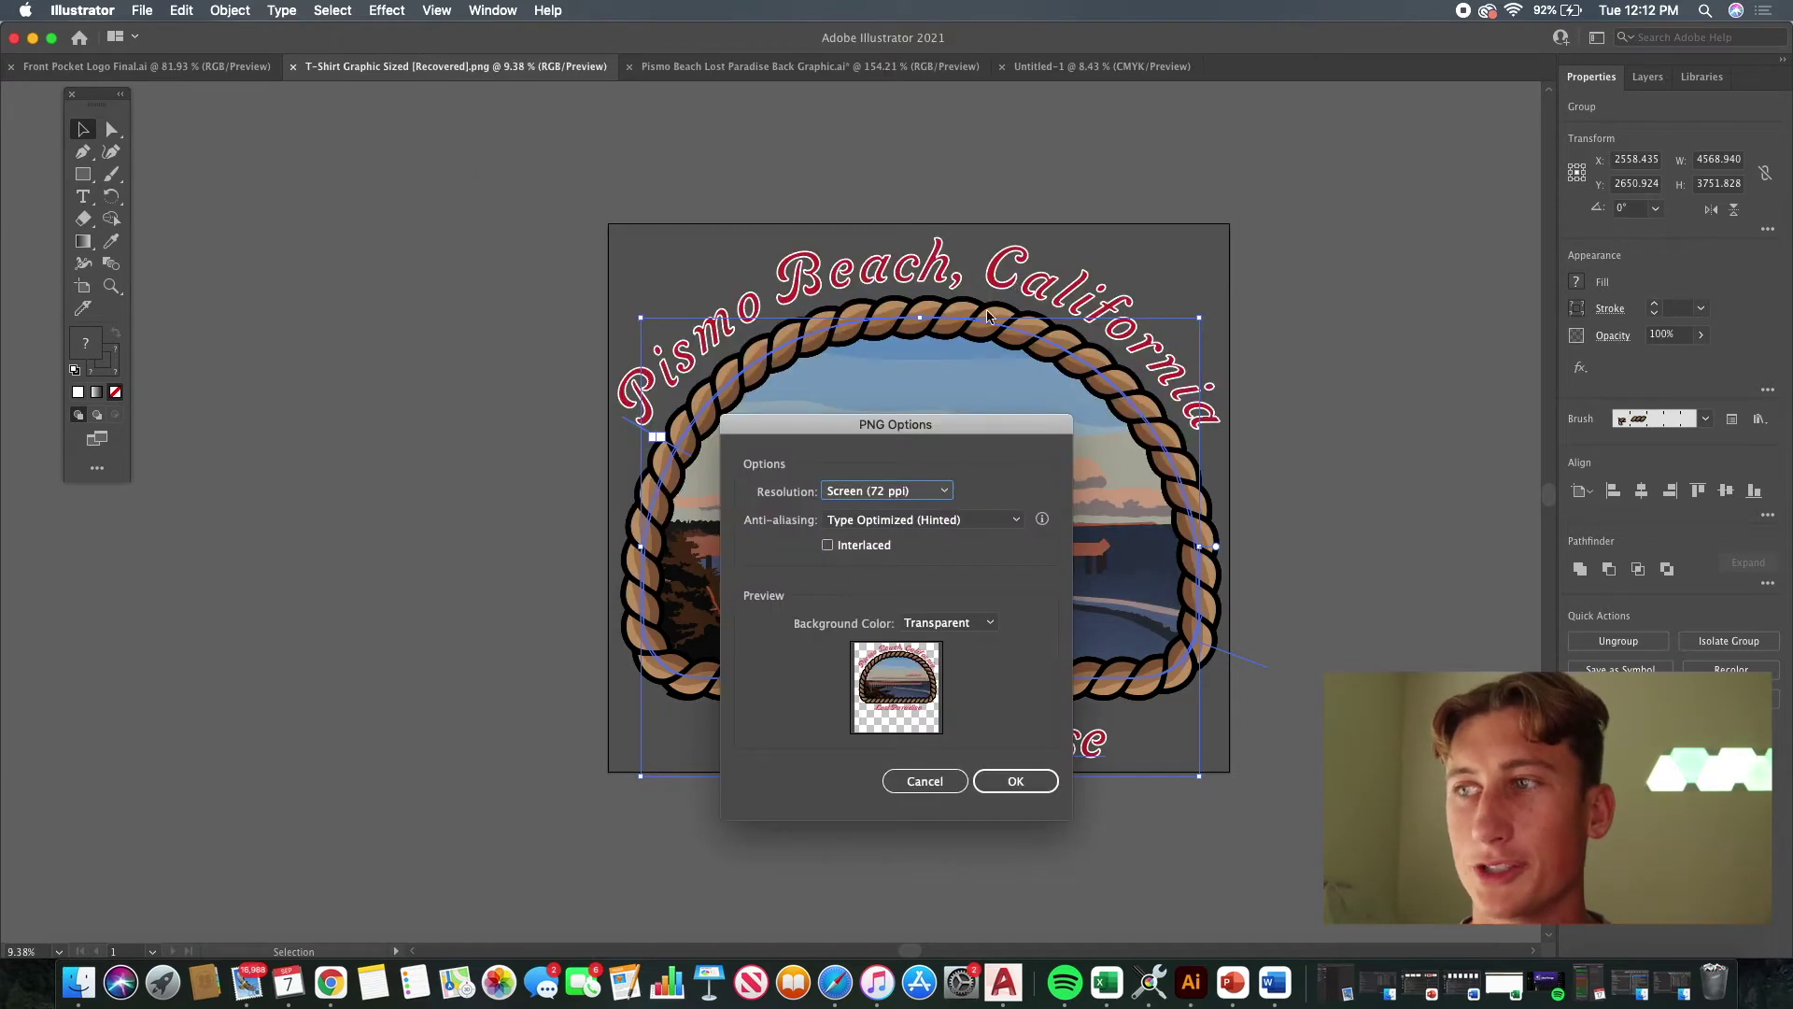
drag(906, 429, 733, 133)
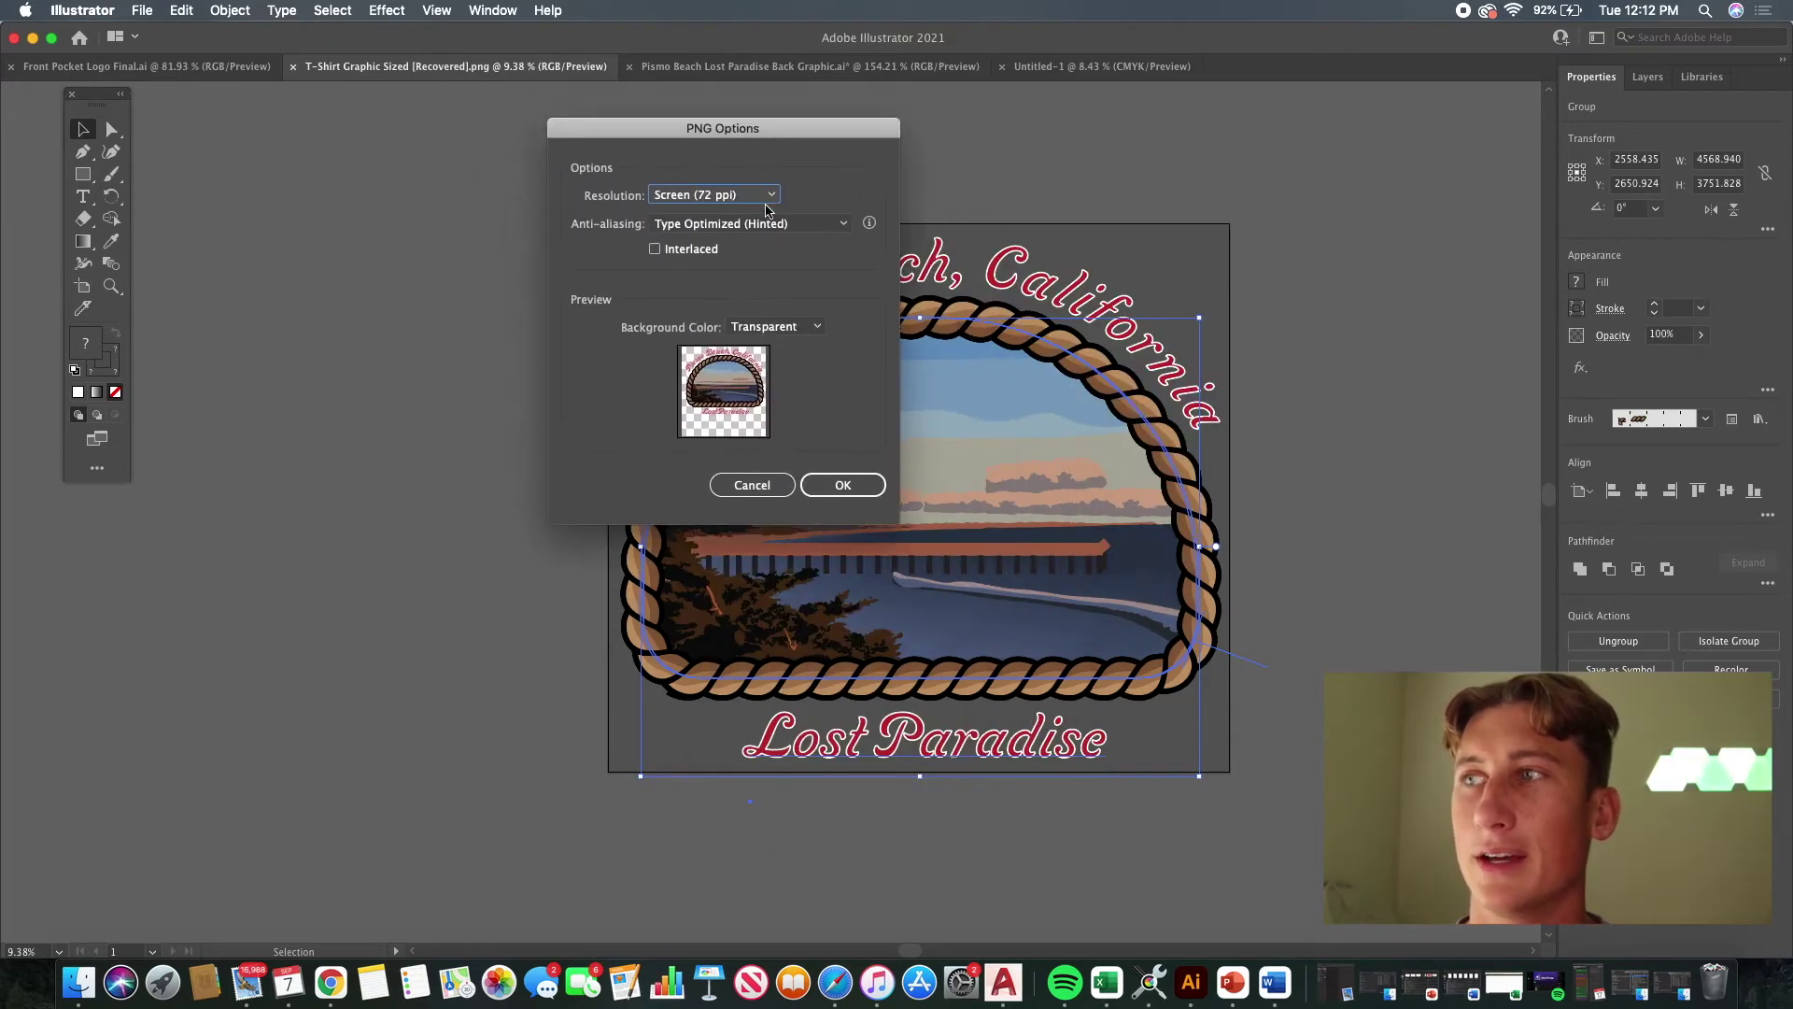
click(700, 196)
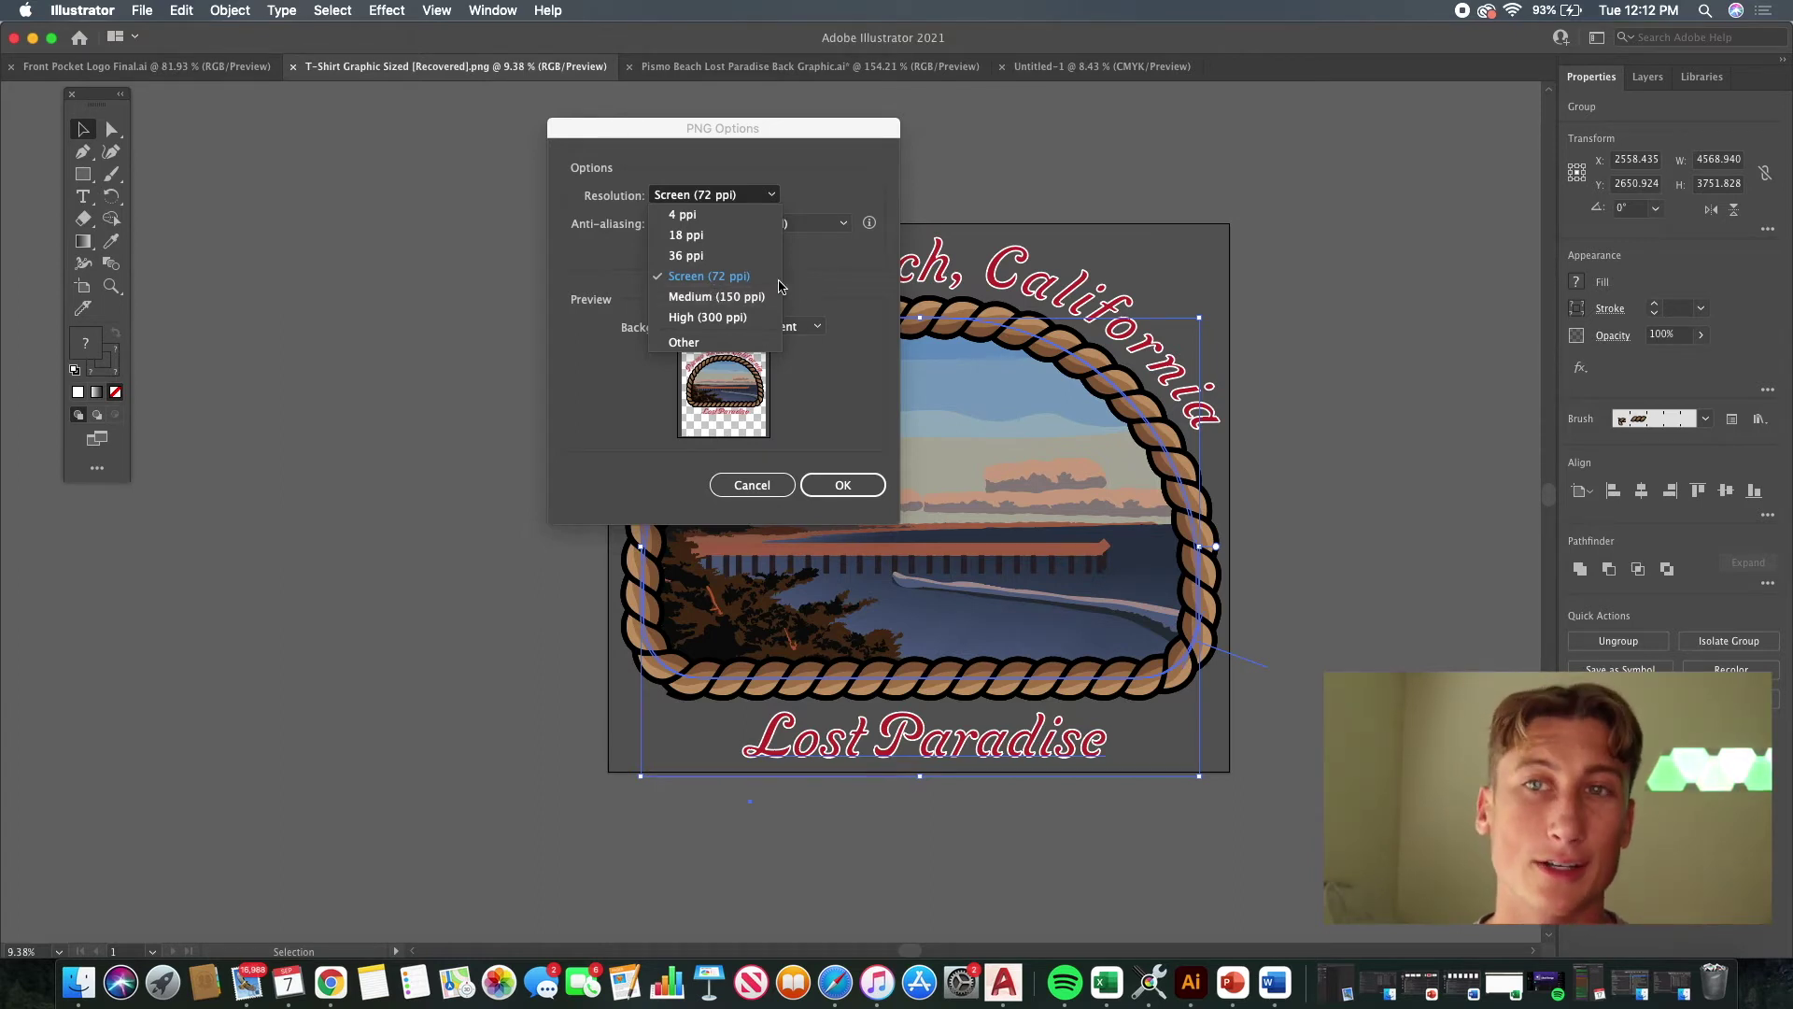
click(731, 296)
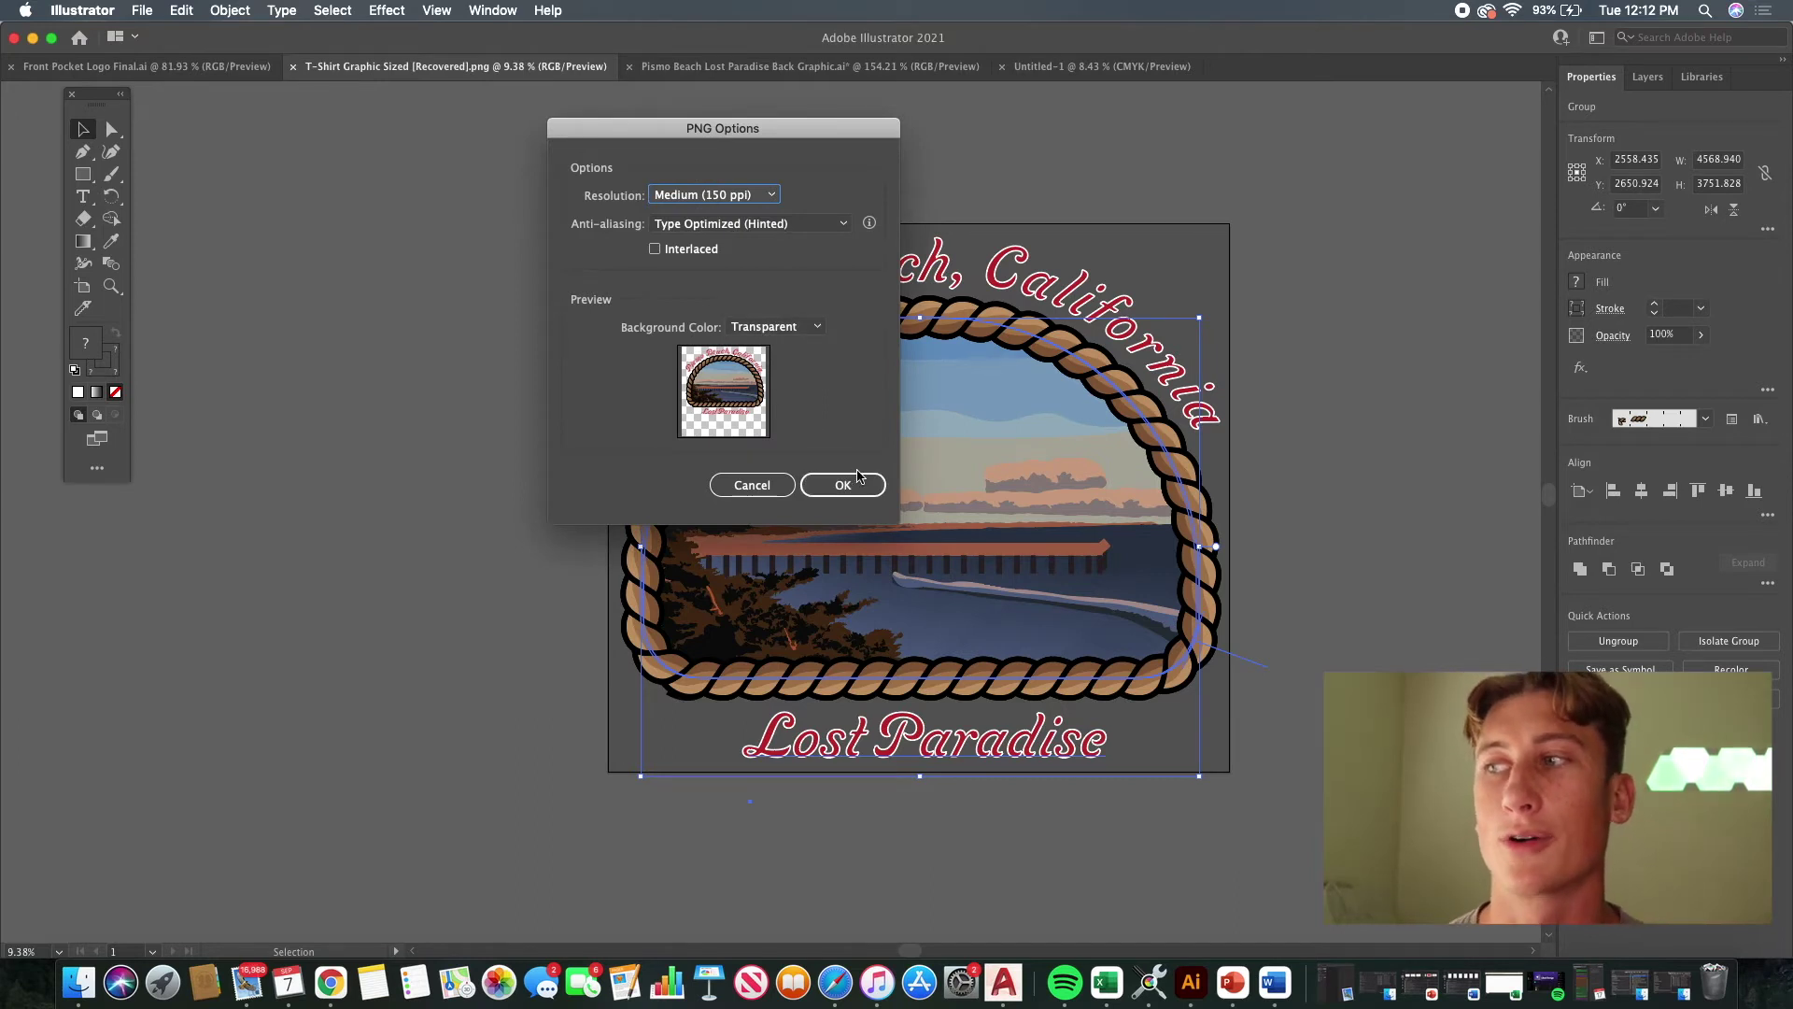
click(753, 485)
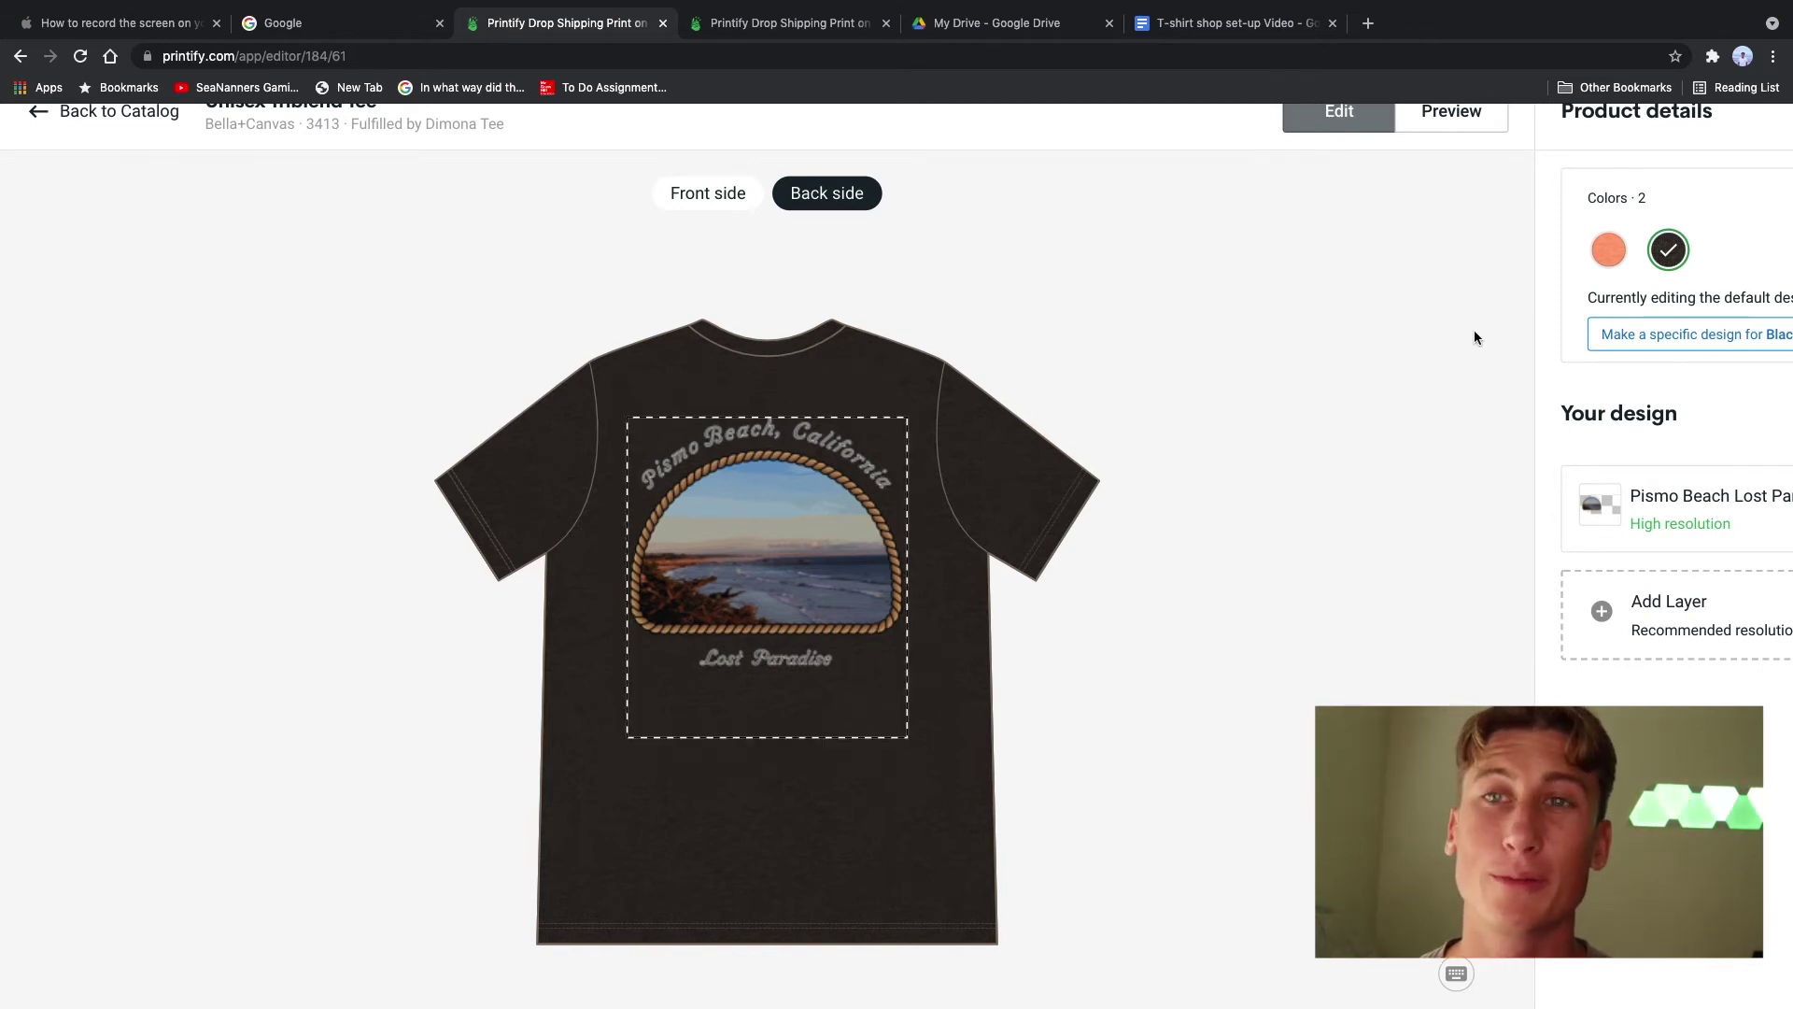
Step: Preview the black tee's back print enlarged, then switch to the earlier product's store preview
scroll(1244, 462, down, 1)
scroll(1319, 512, up, 2)
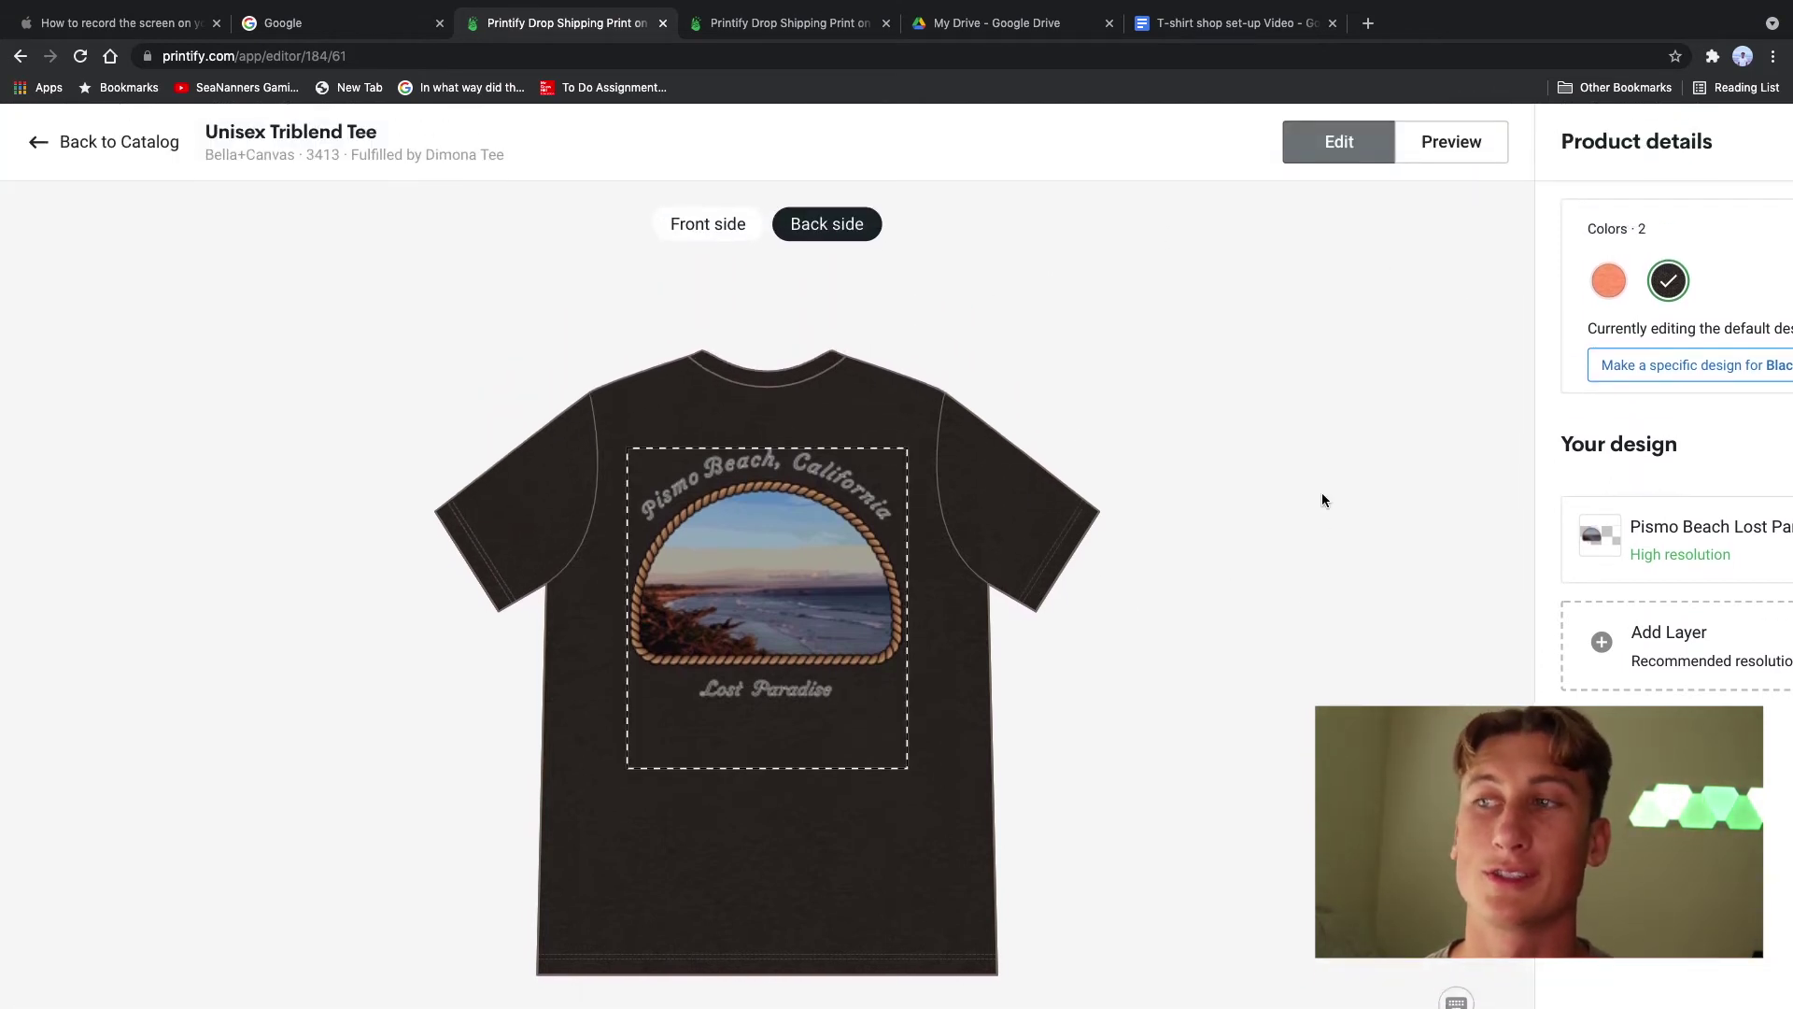
click(1463, 157)
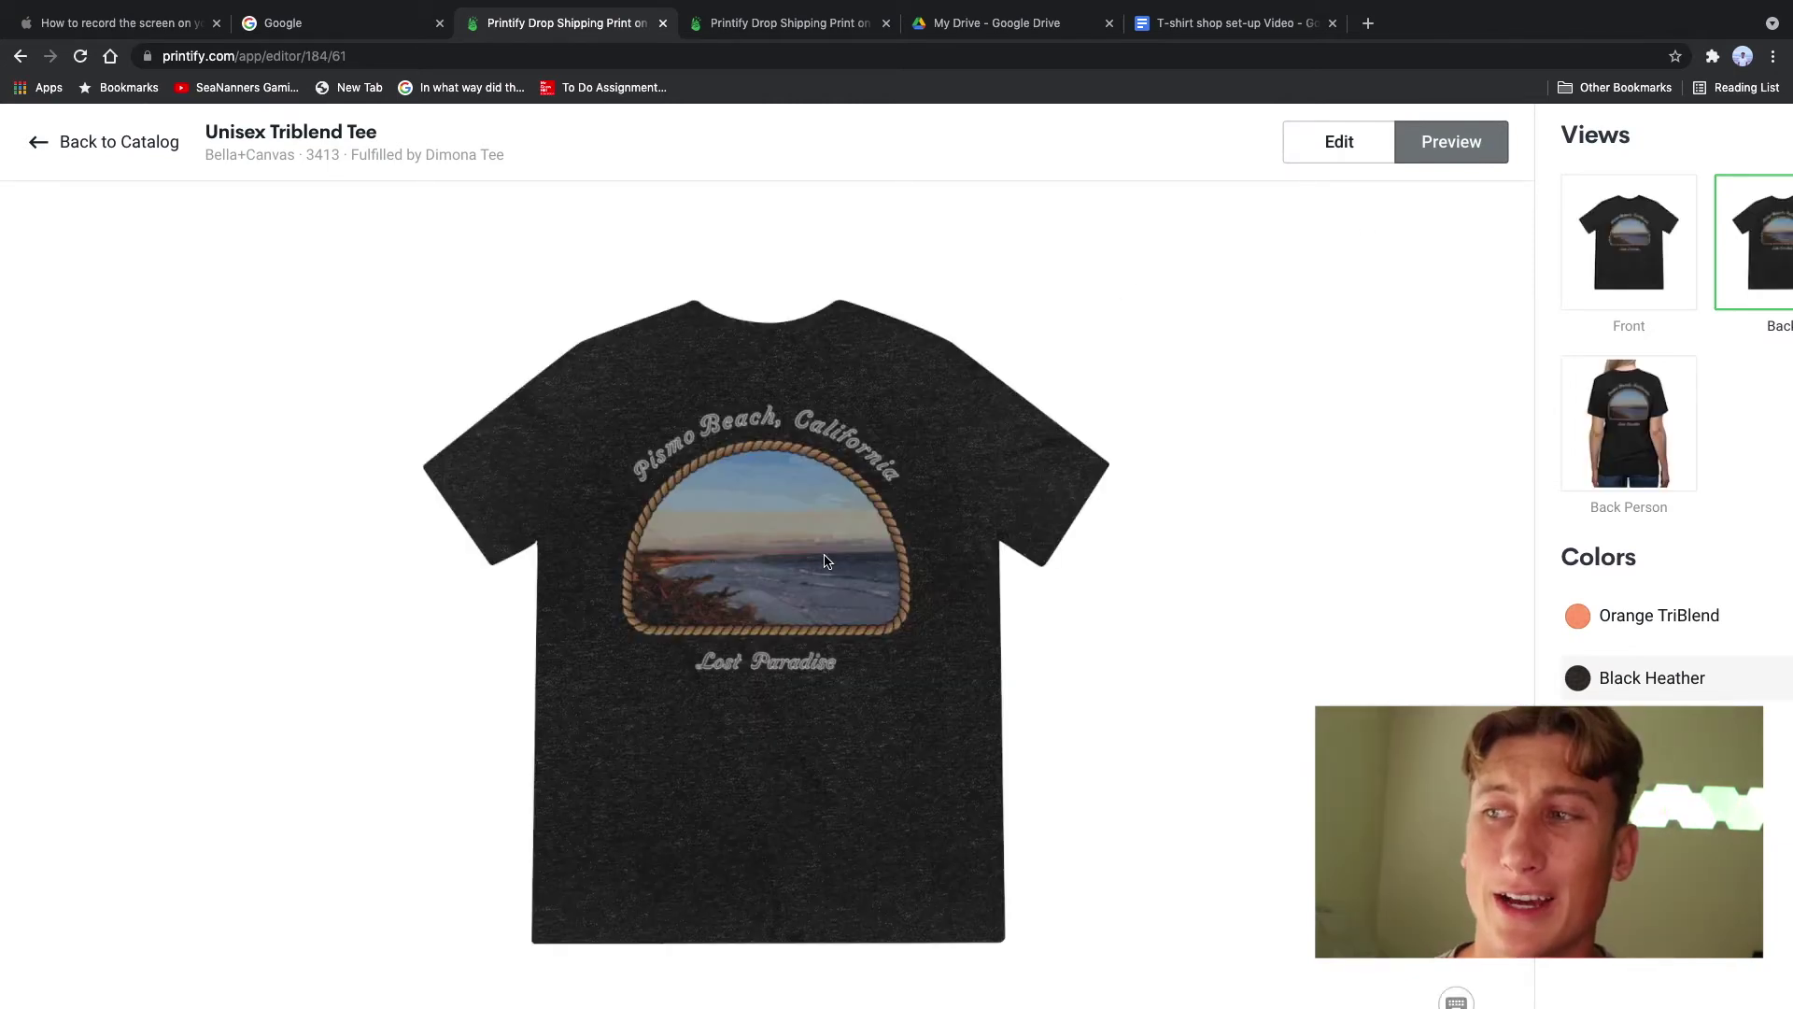
click(760, 547)
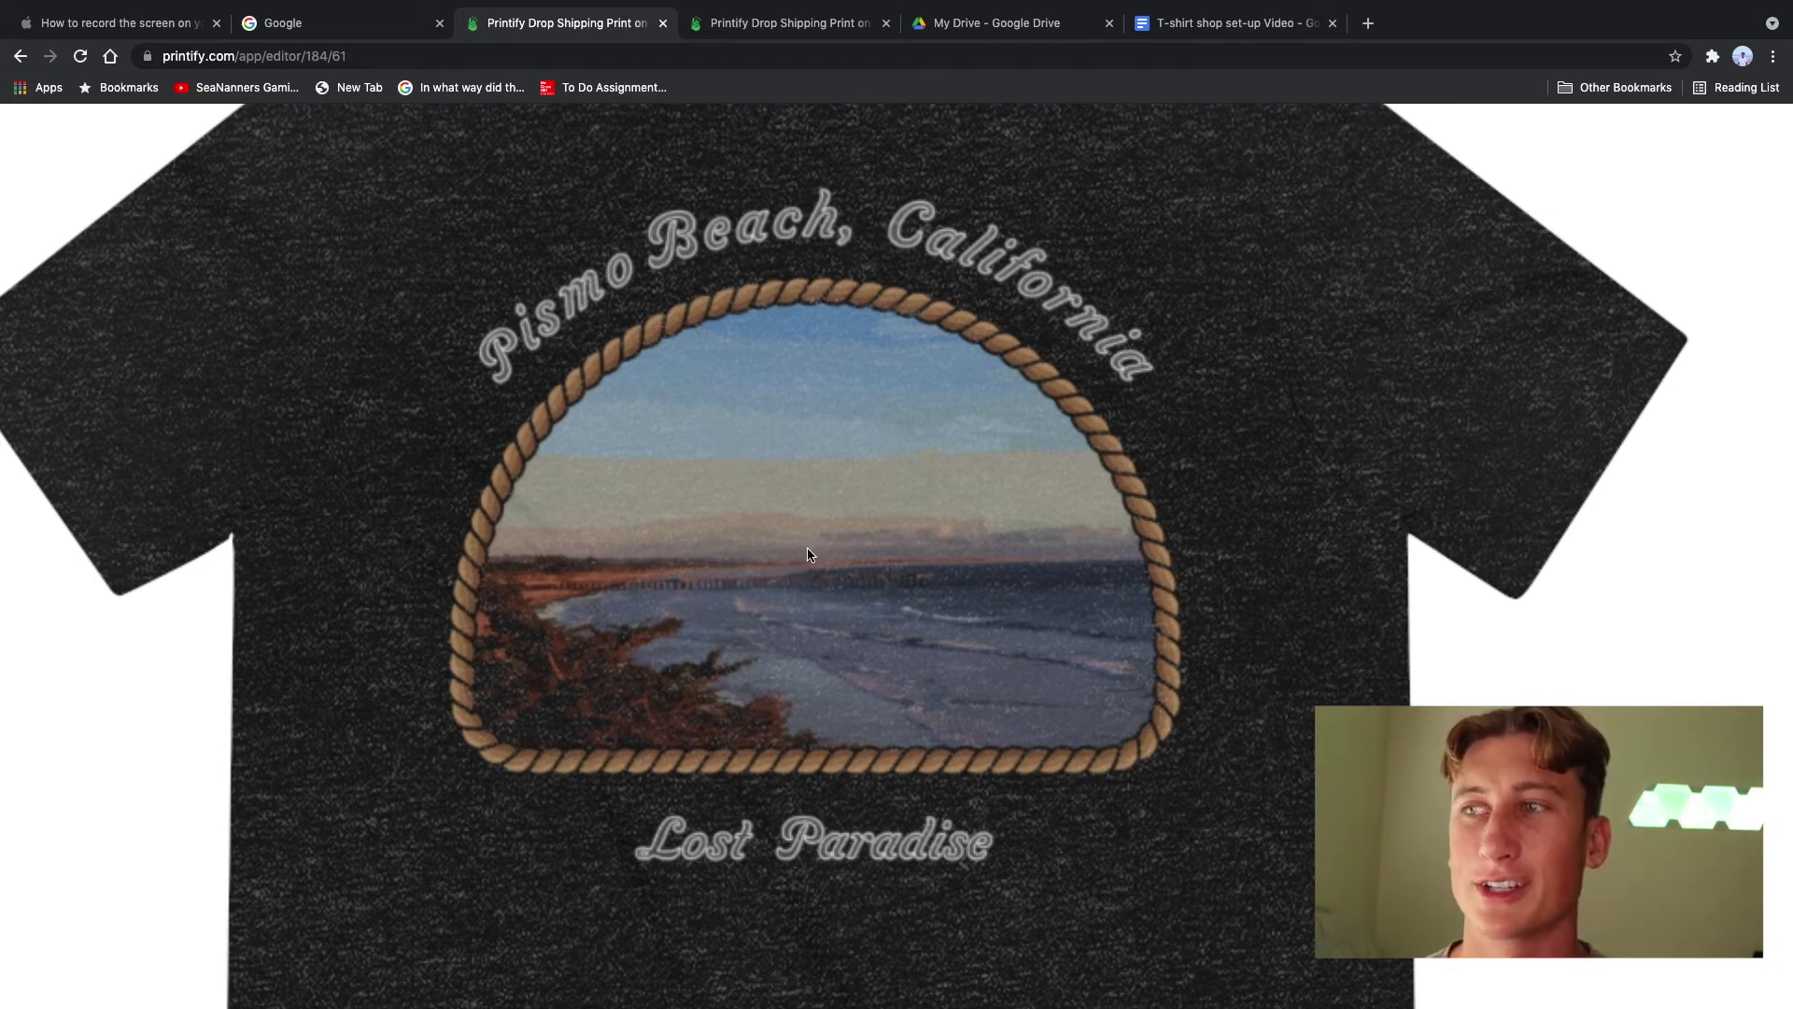
click(754, 737)
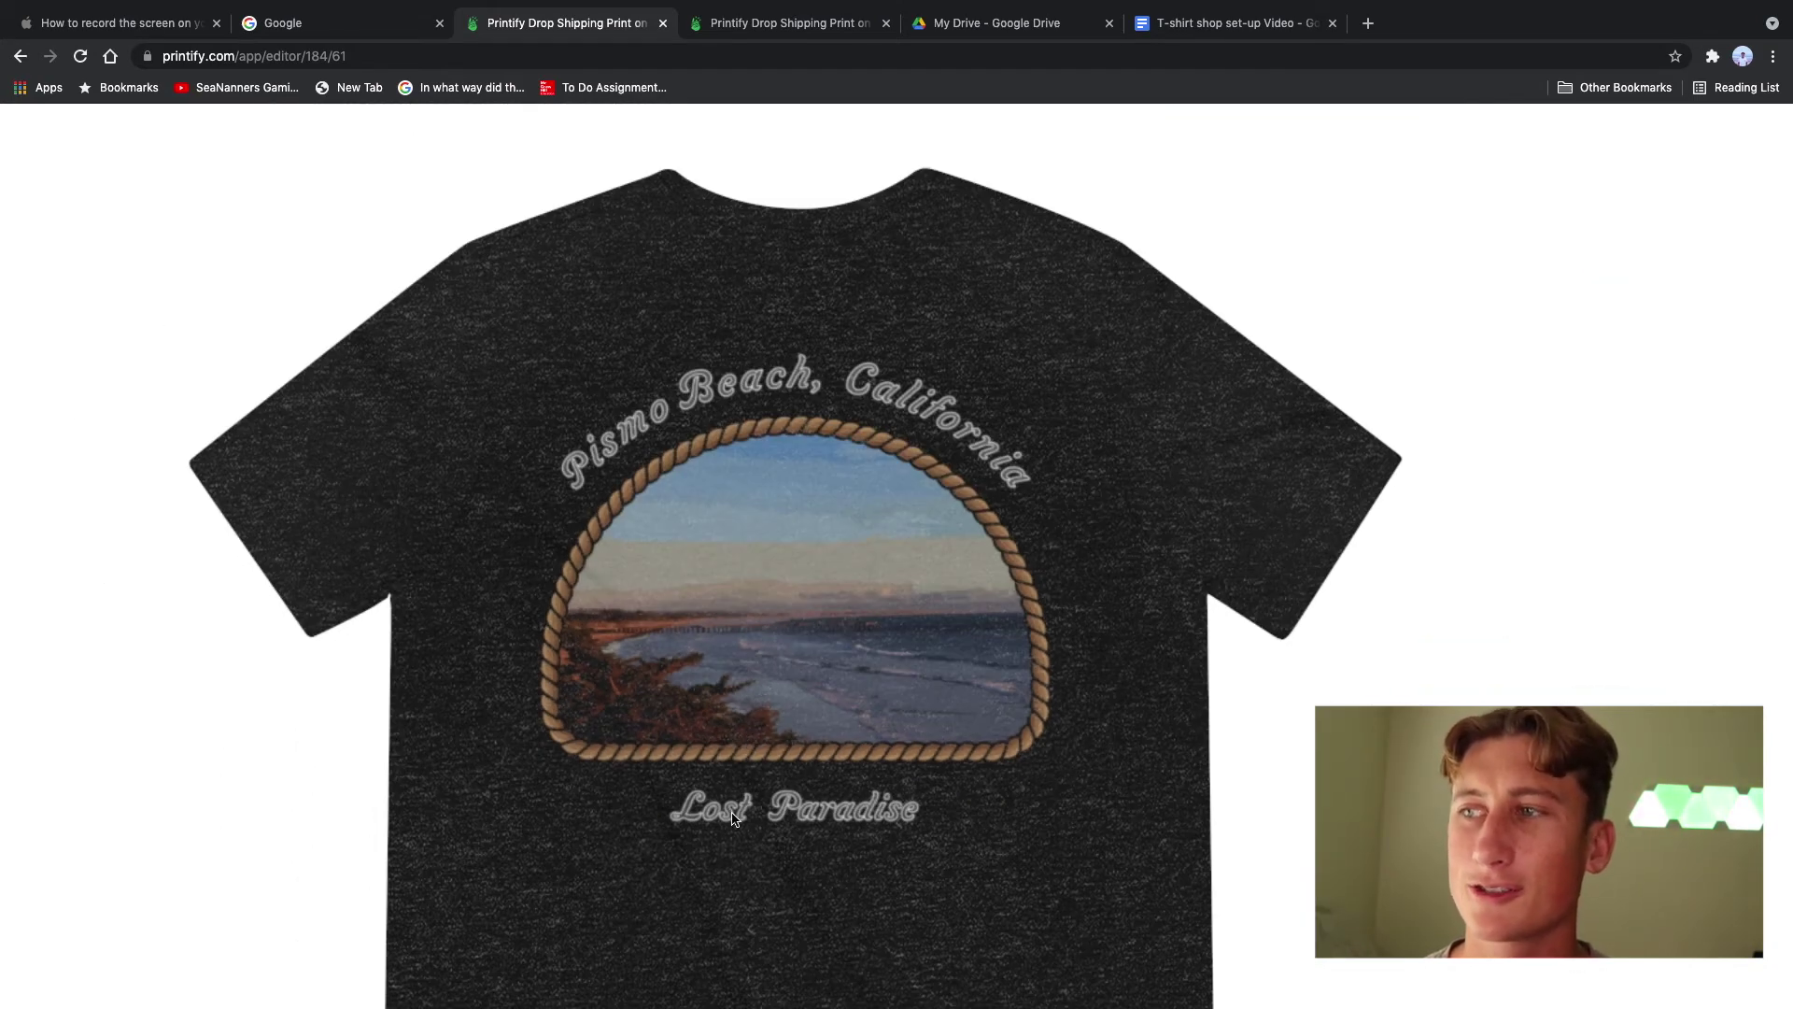
click(831, 26)
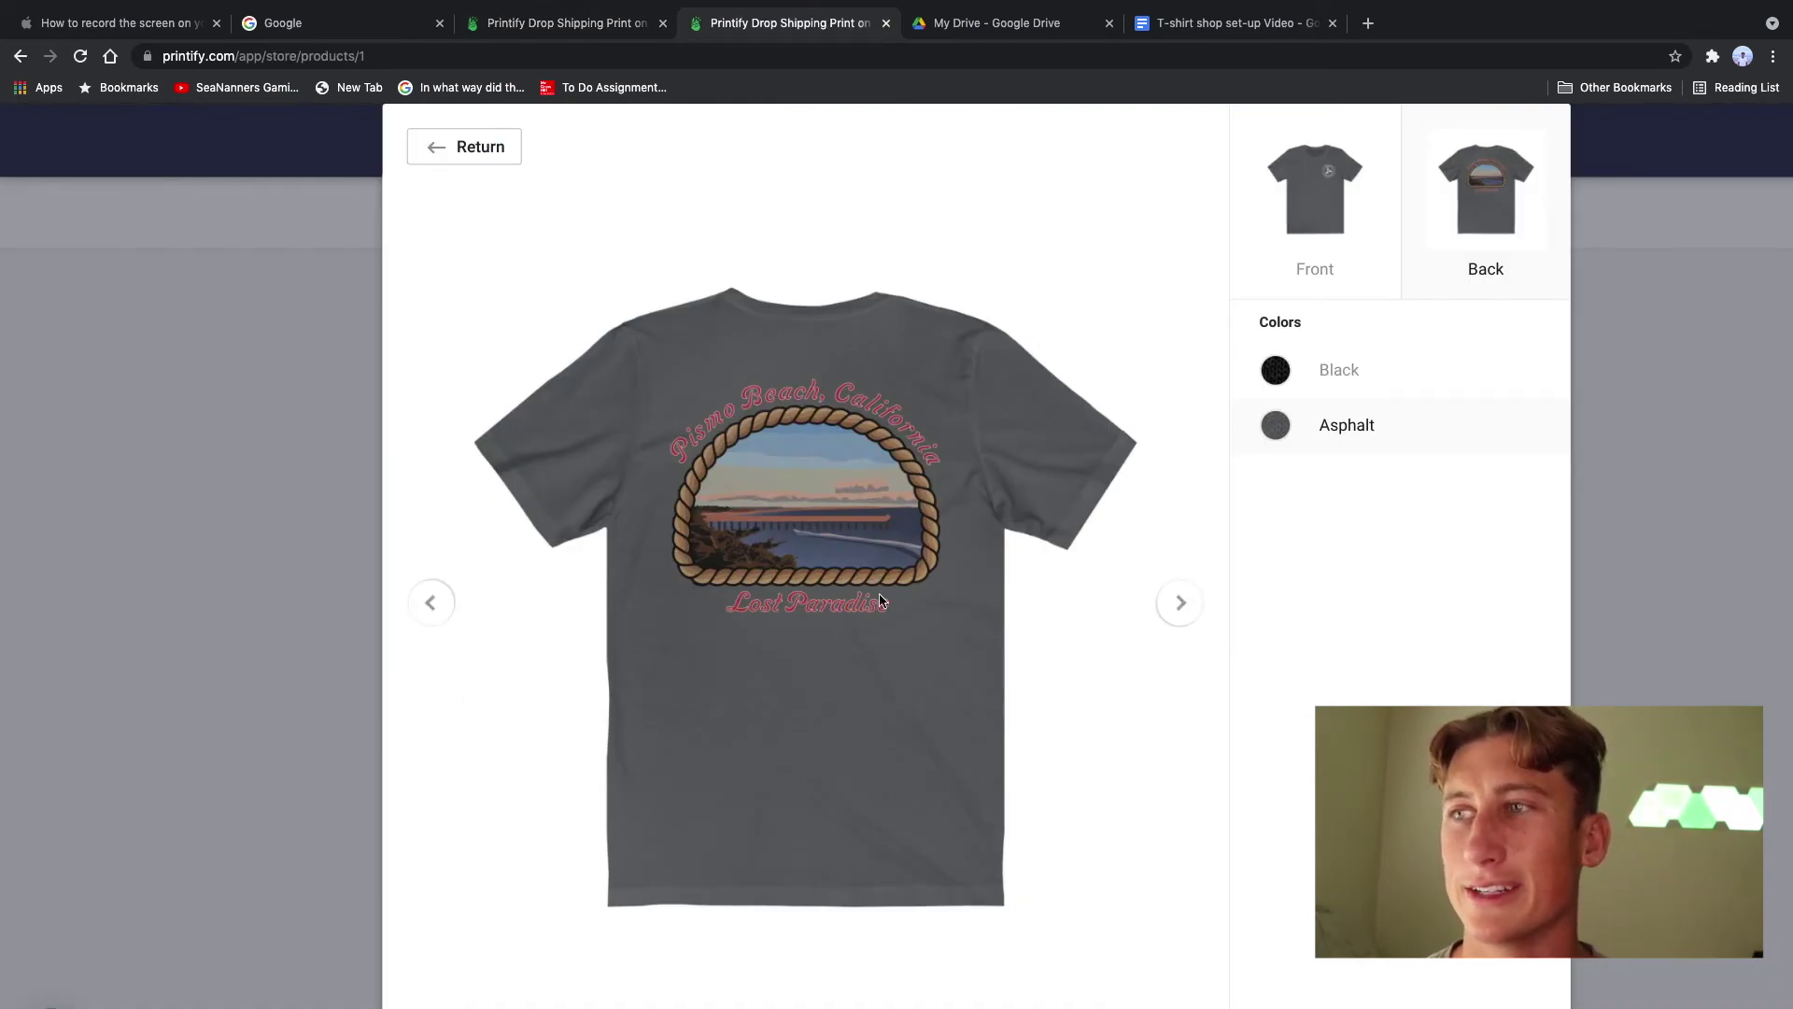
Step: Zoom into the earlier Pismo Beach back print on the Asphalt tee
click(776, 465)
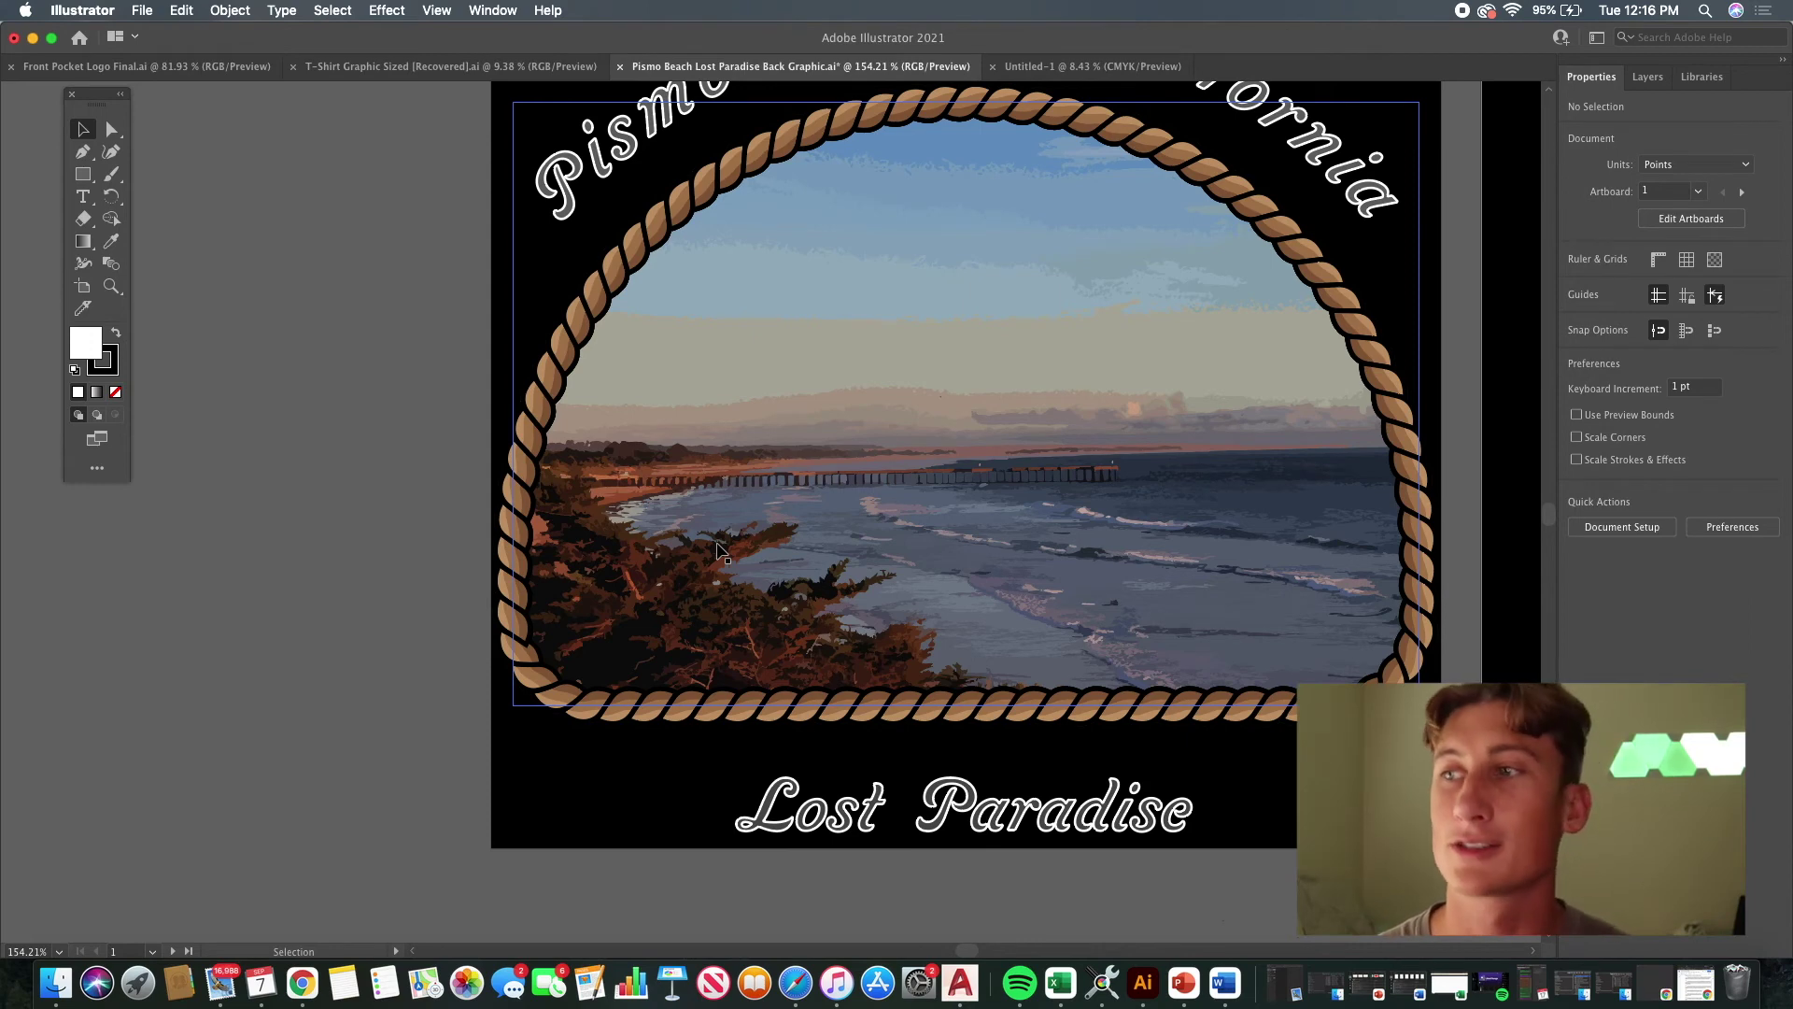
Step: Zoom in and out around the photo-based Pismo Beach back graphic
scroll(986, 455, up, 2)
scroll(984, 439, up, 2)
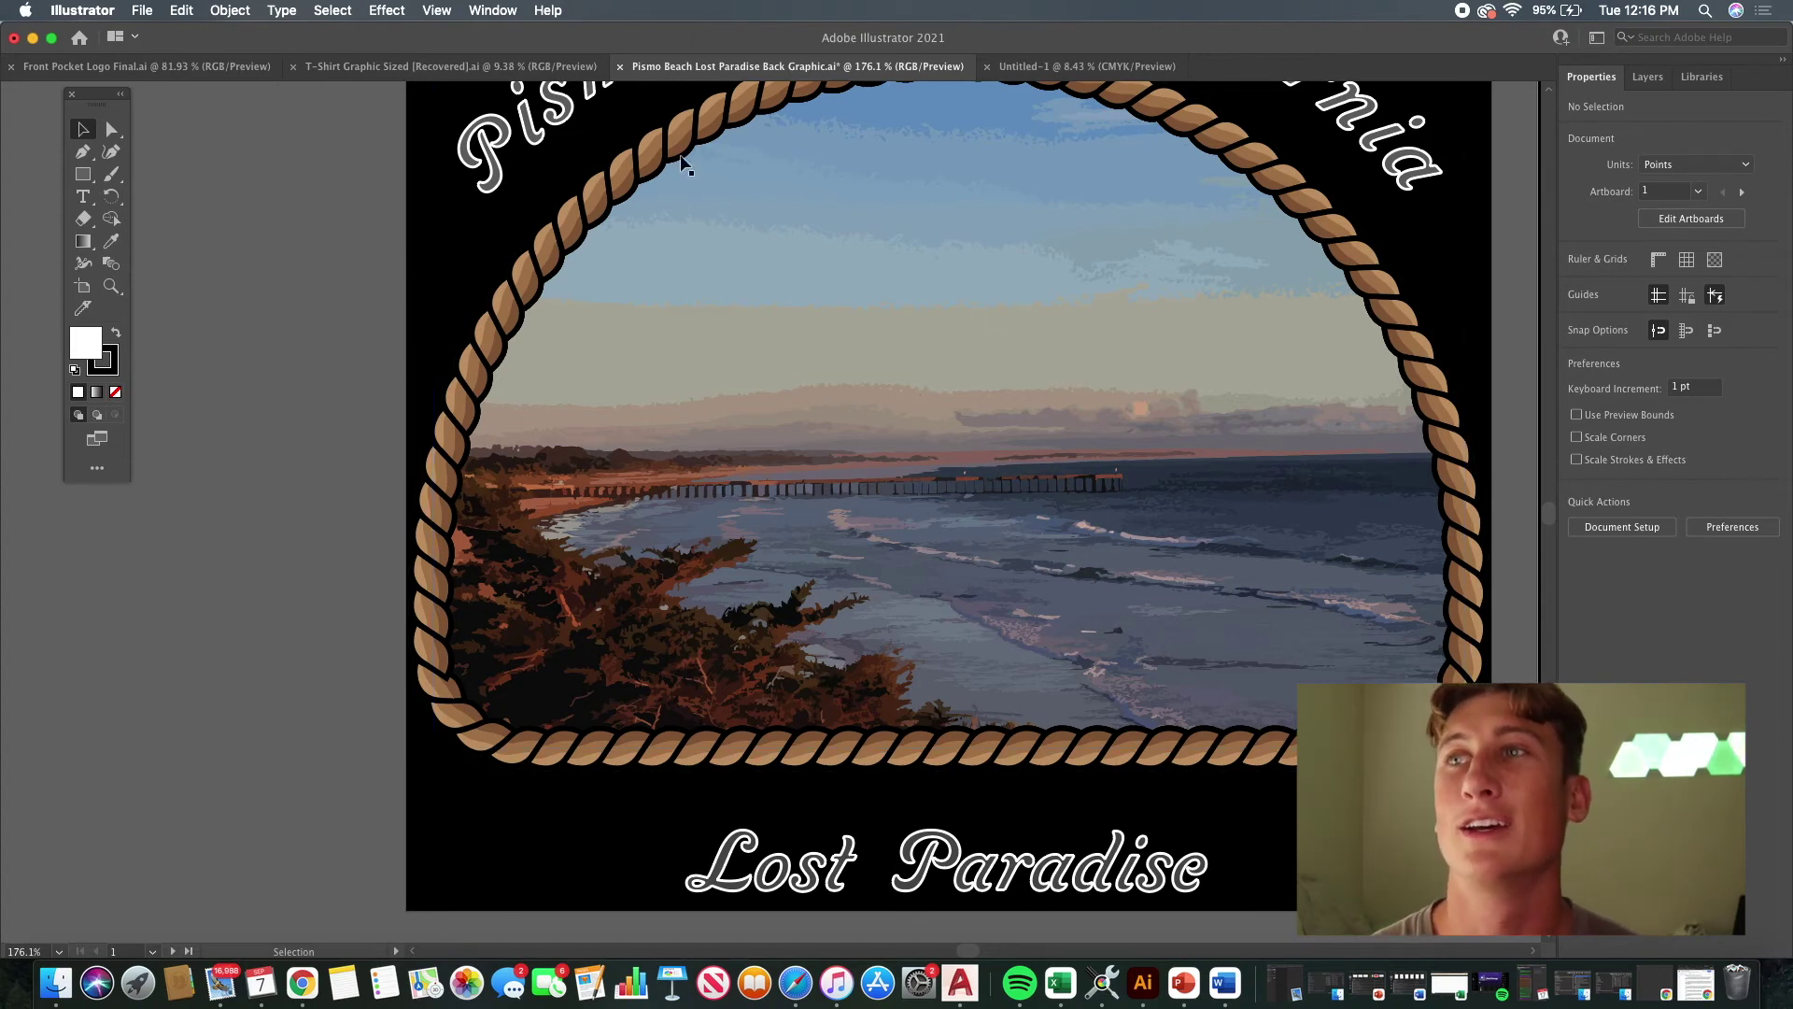
scroll(546, 290, down, 3)
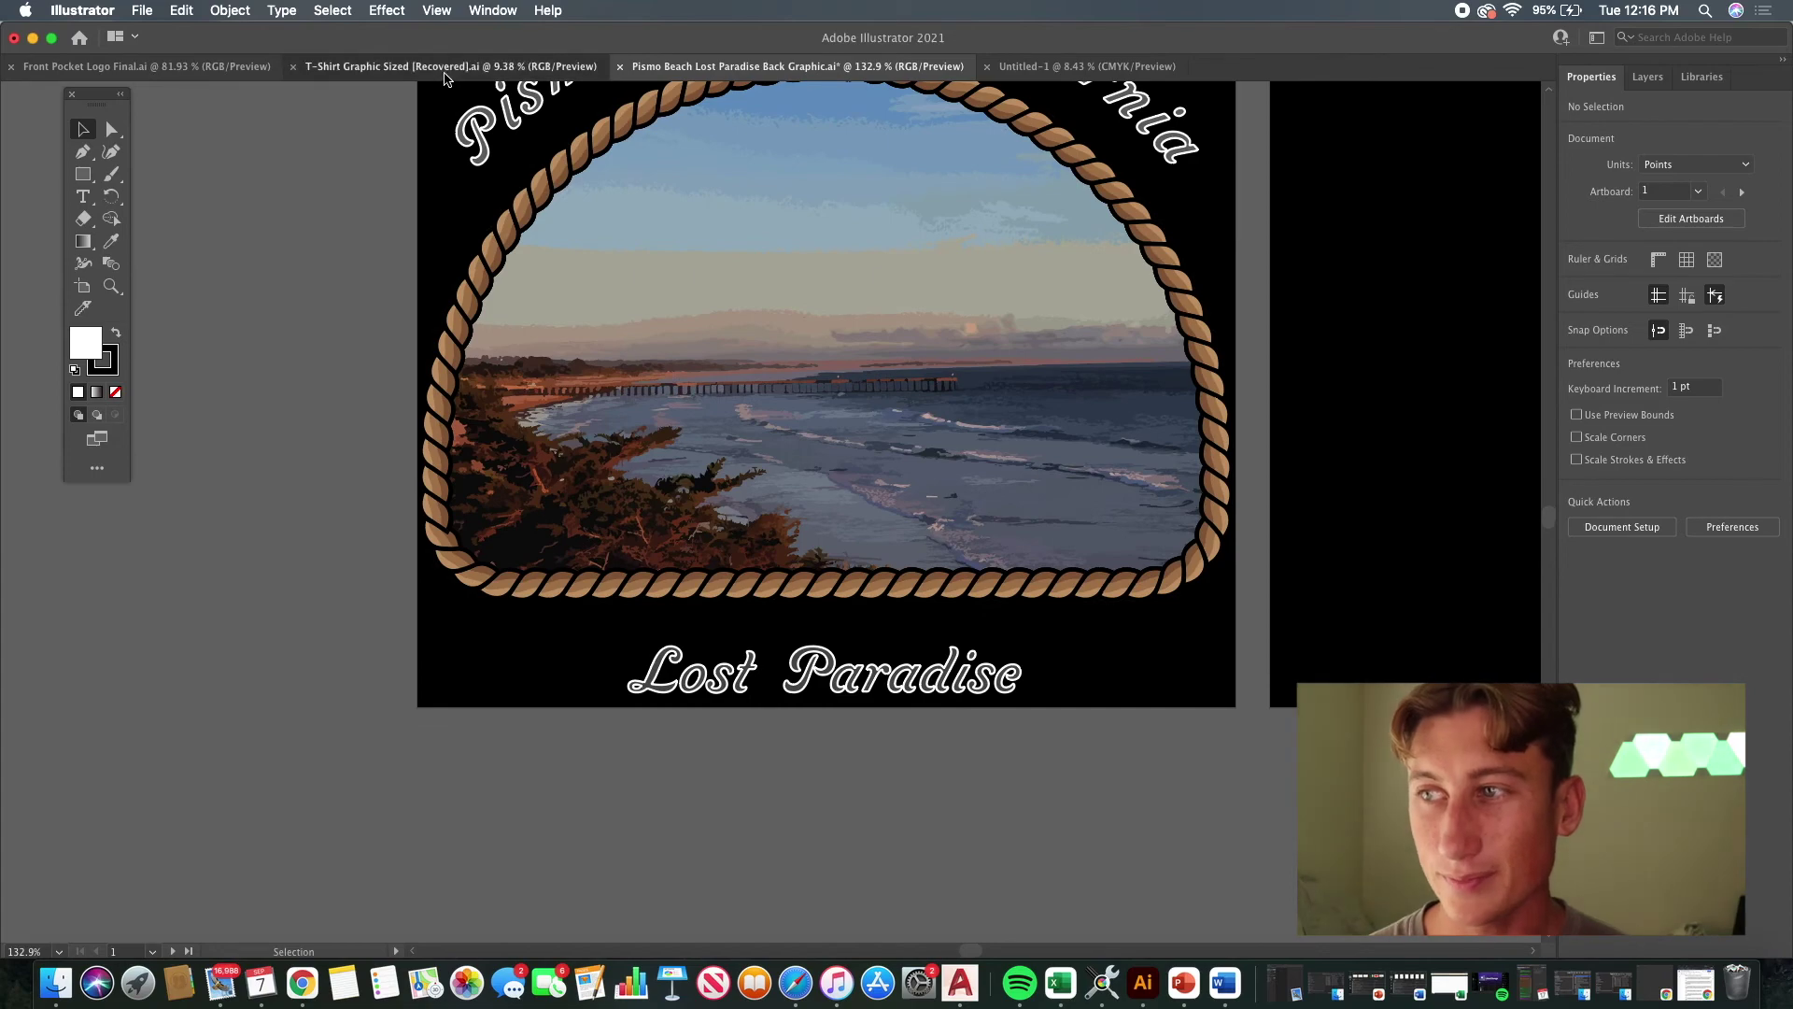
Step: Zoom in on the T-Shirt Graphic Sized [Recovered].ai design to inspect it, then return to Printify in Chrome
click(451, 66)
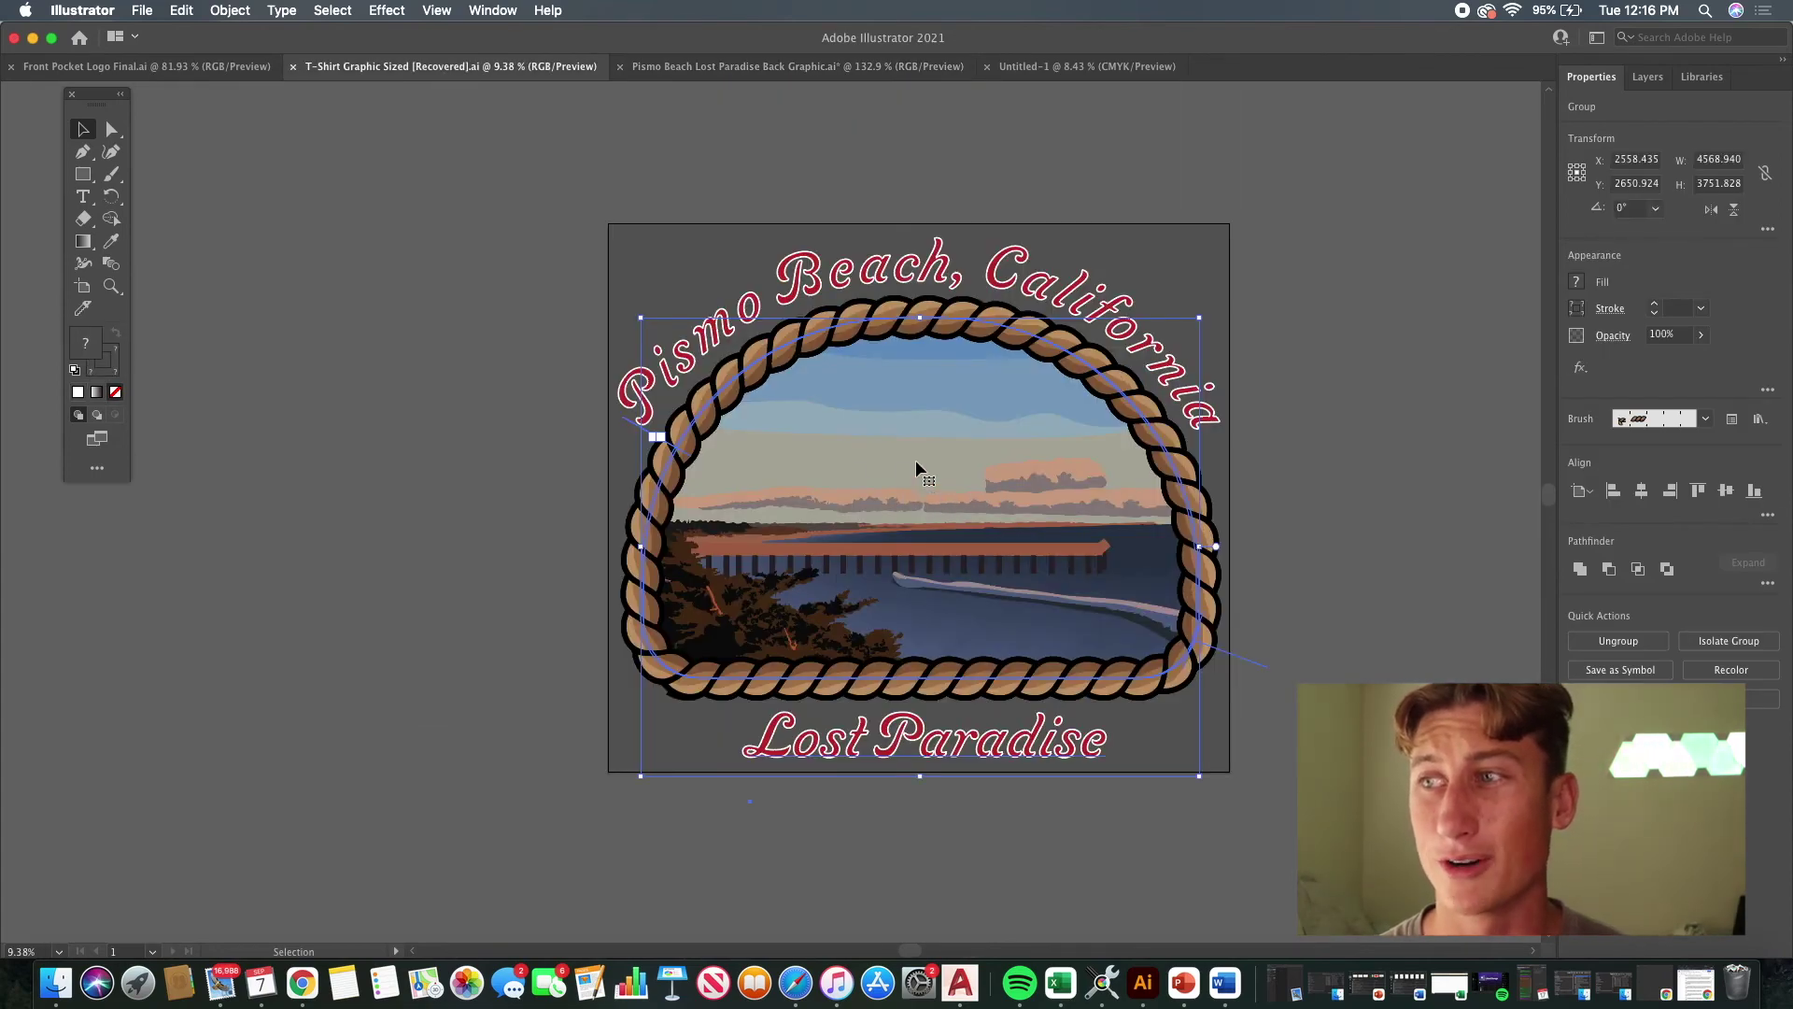
scroll(860, 508, up, 5)
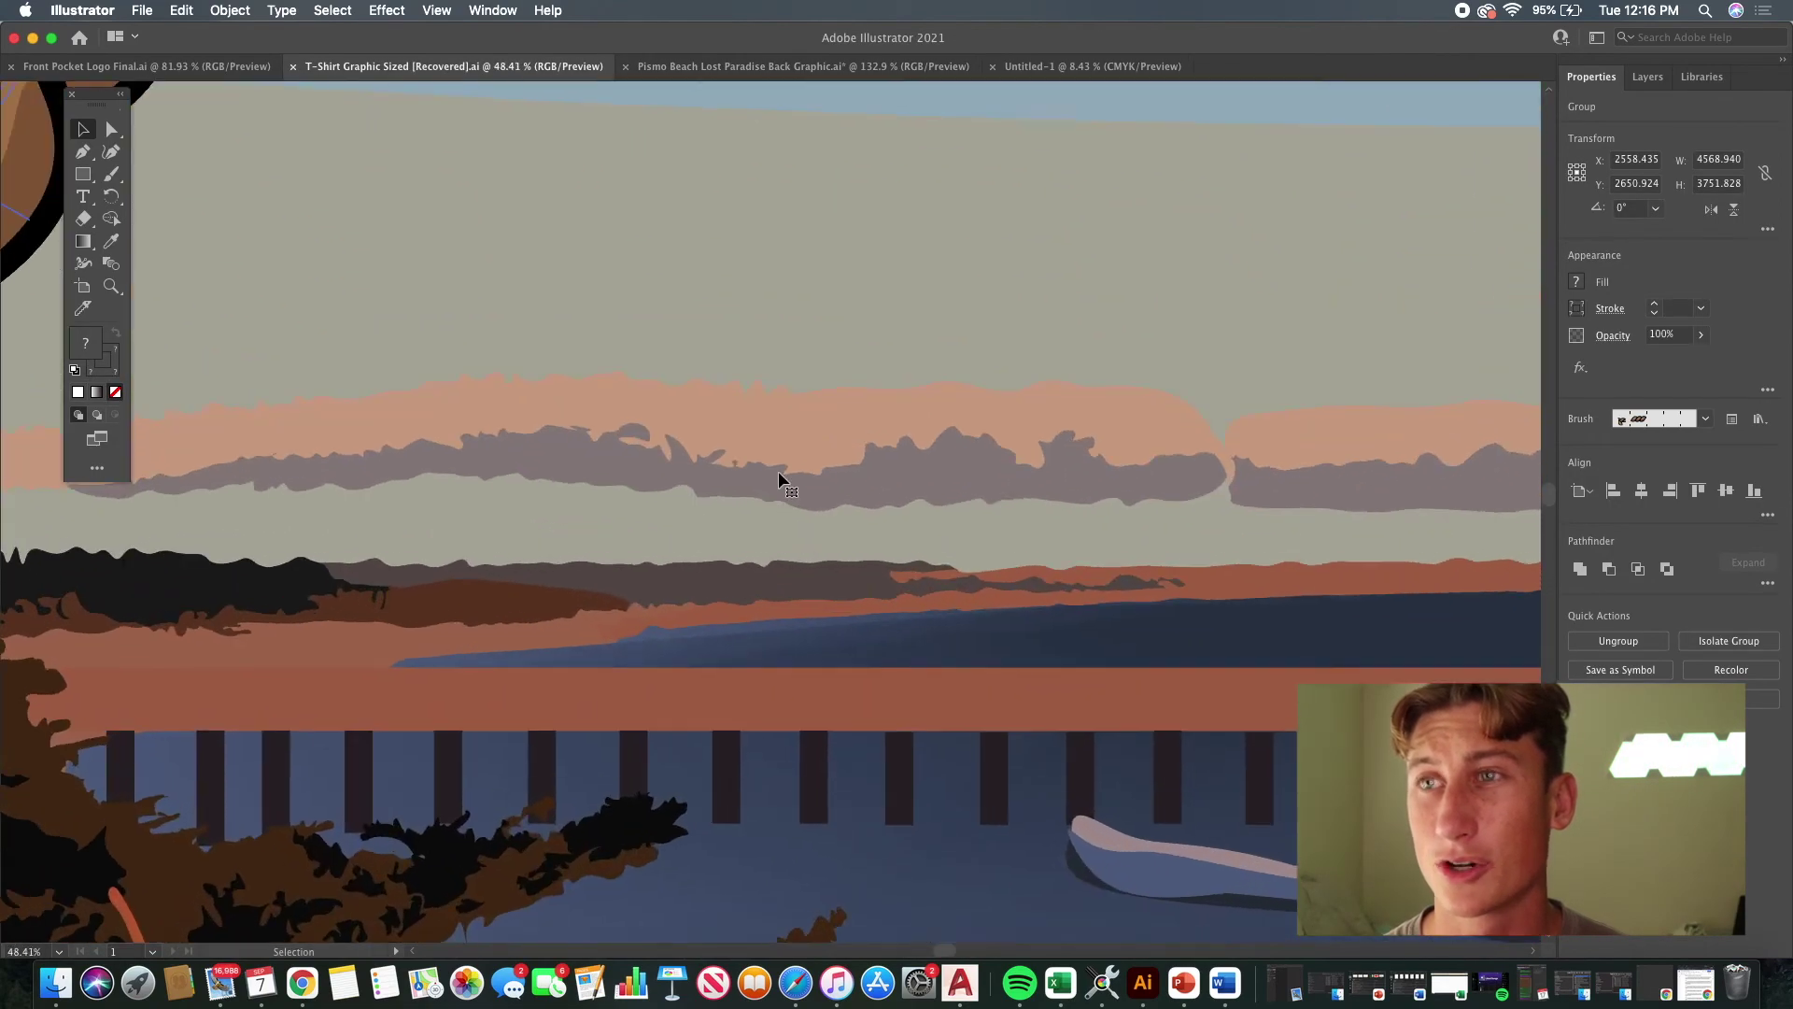
scroll(934, 266, down, 5)
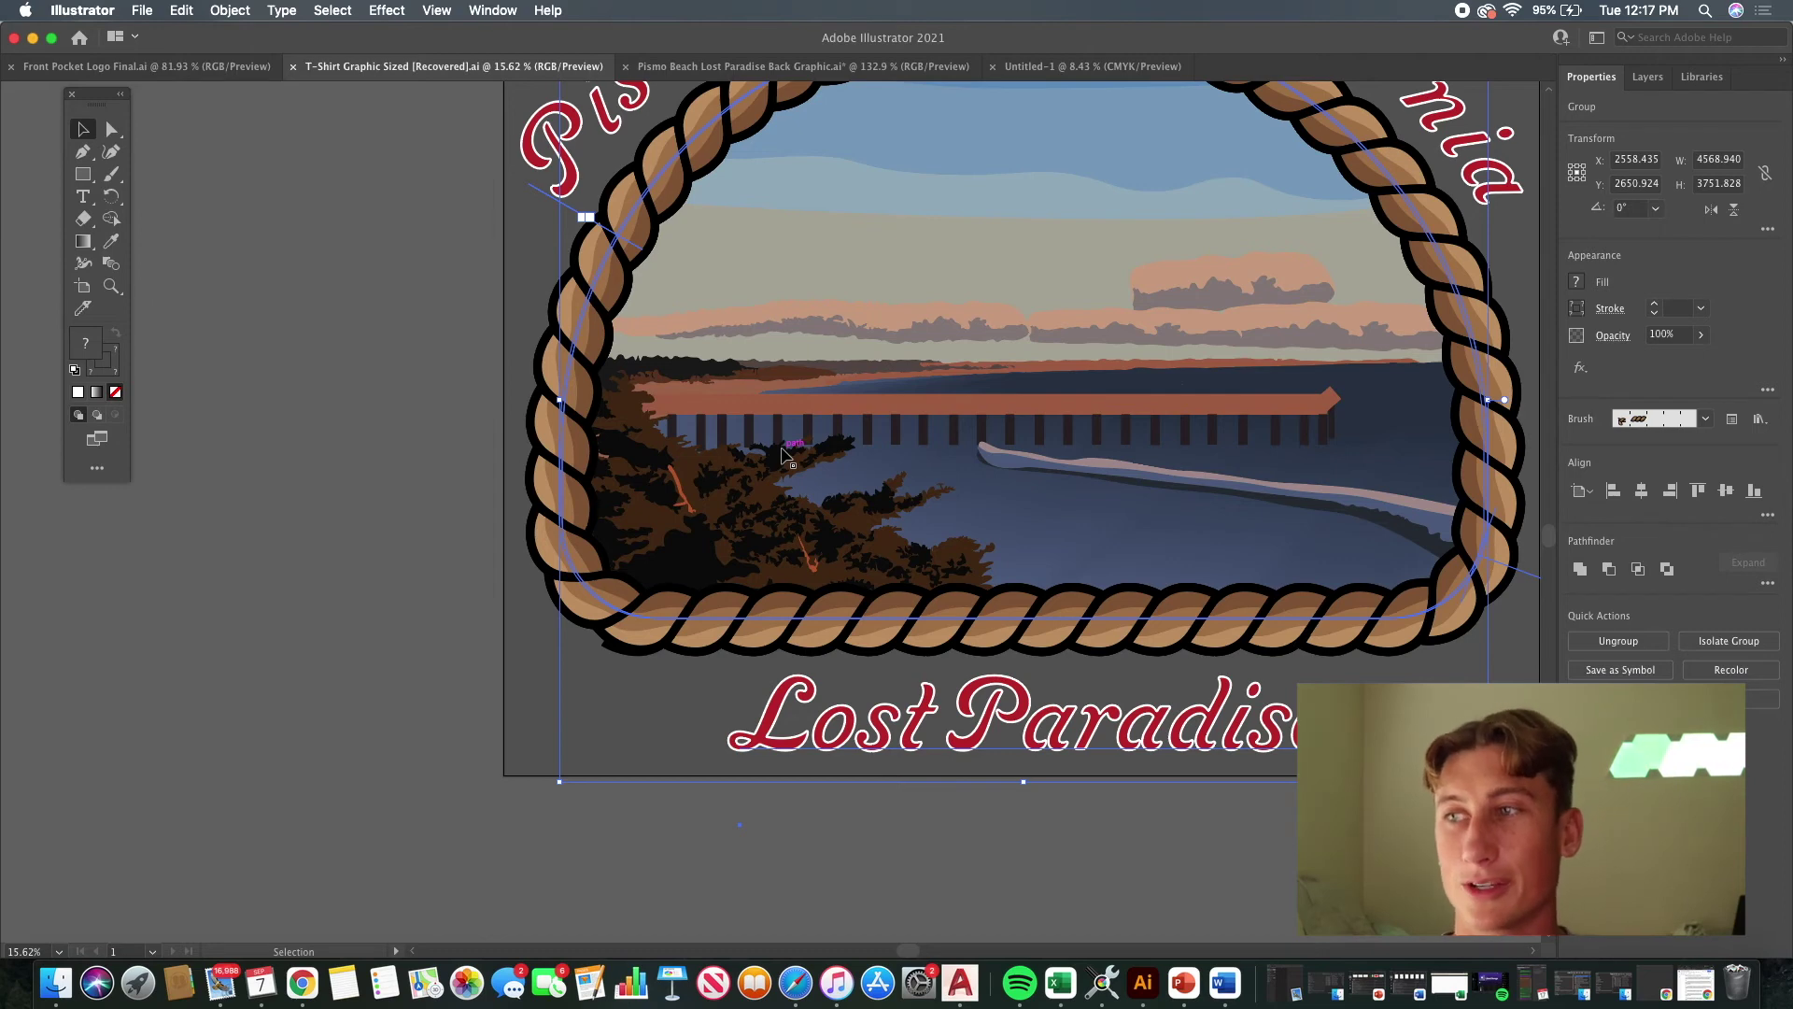
scroll(920, 404, down, 4)
scroll(920, 403, up, 1)
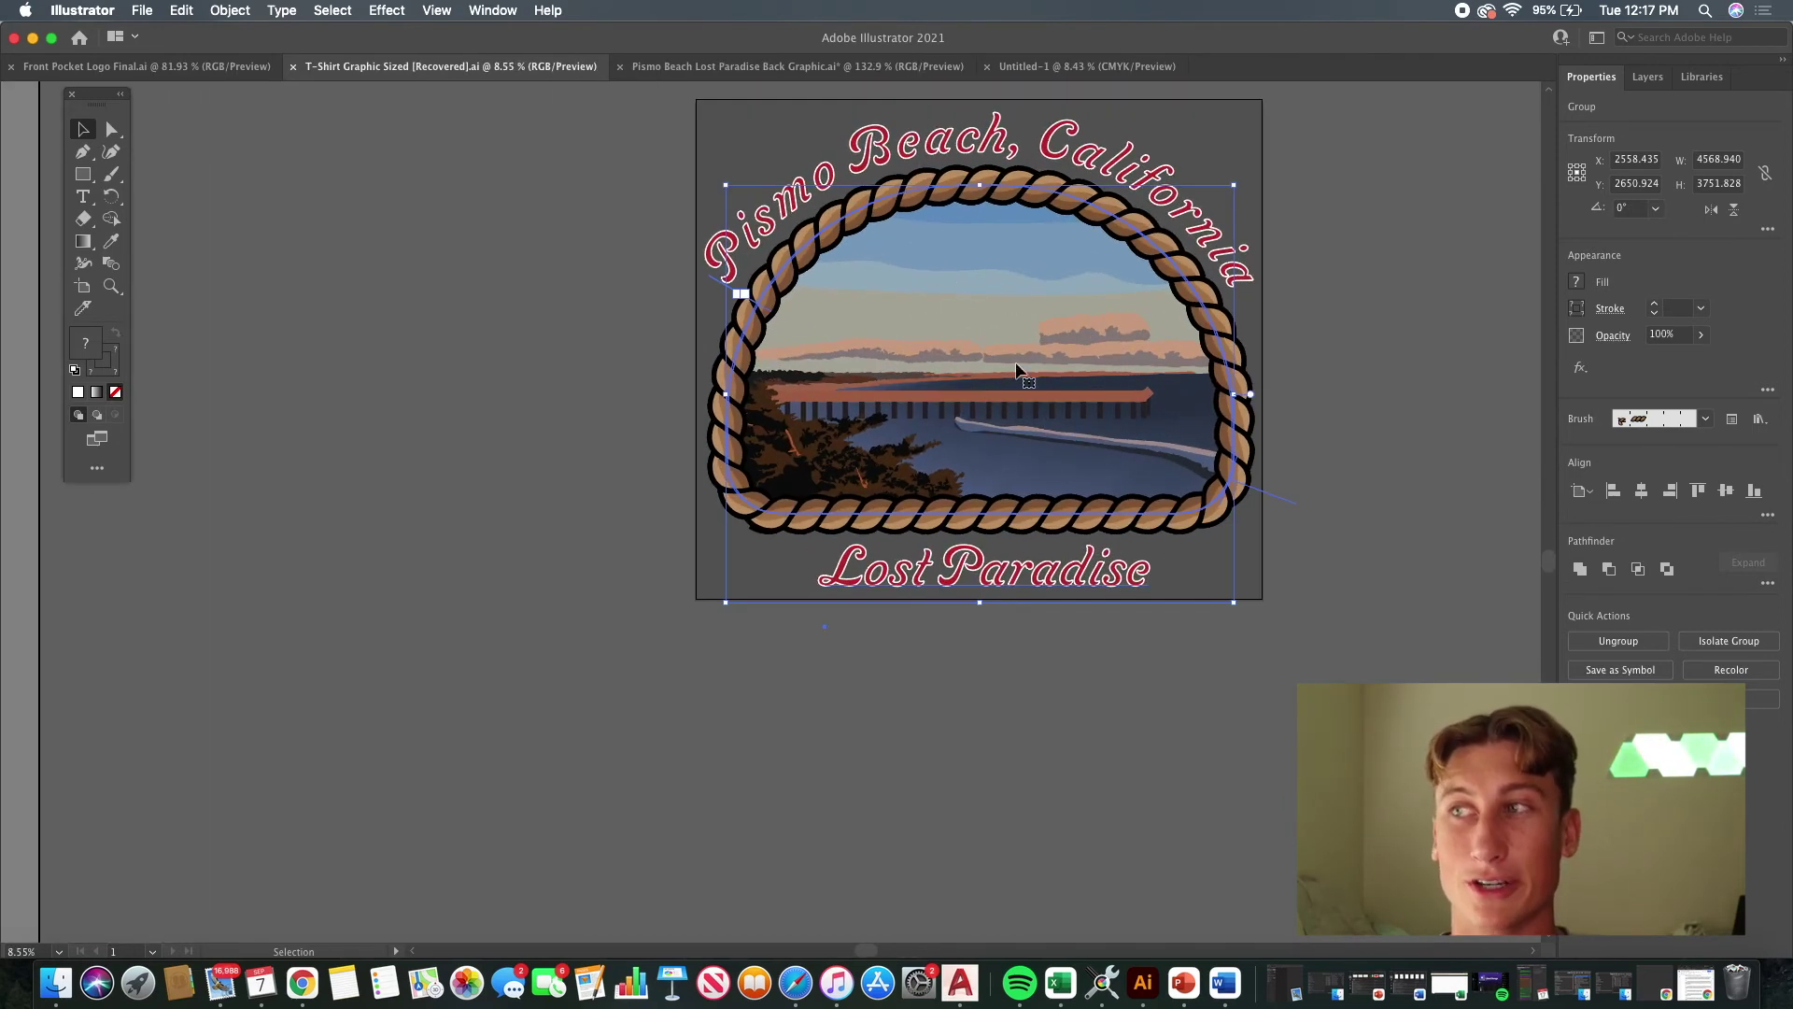
scroll(1018, 264, up, 4)
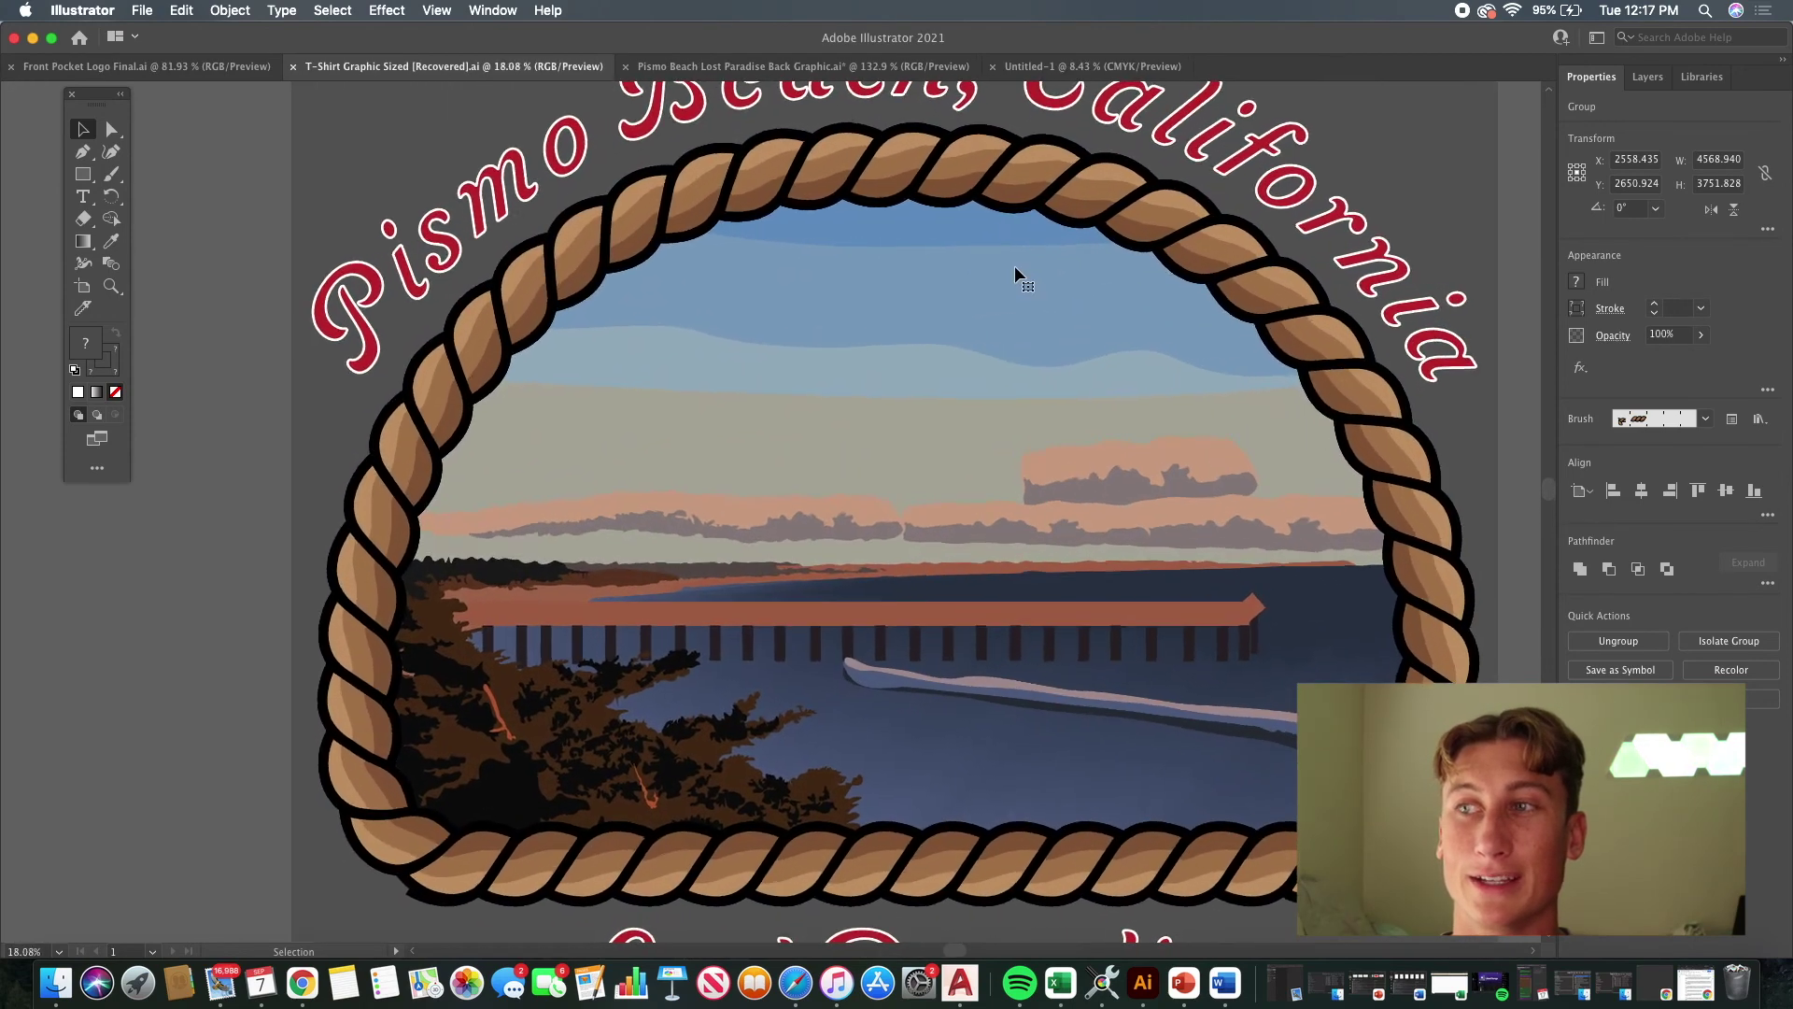
scroll(1010, 266, down, 1)
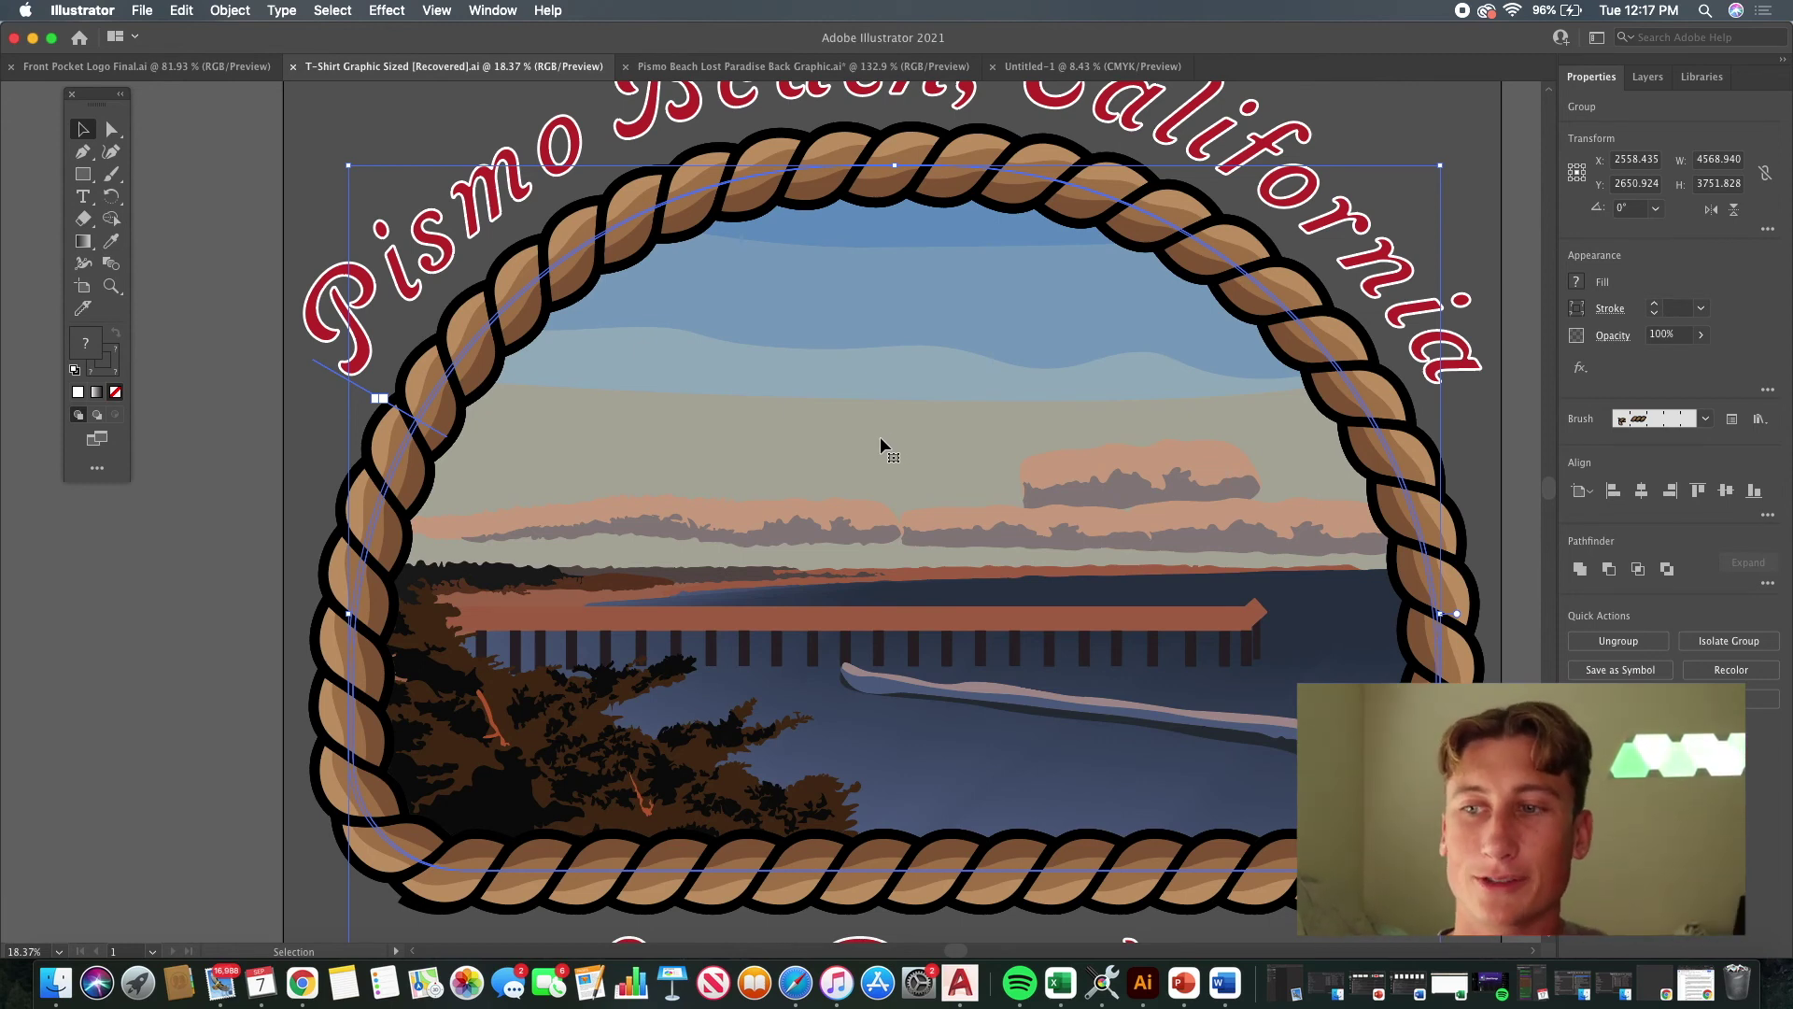
click(301, 981)
Step: Close the Printify product preview with Return to get back to the My Store list
scroll(911, 523, down, 5)
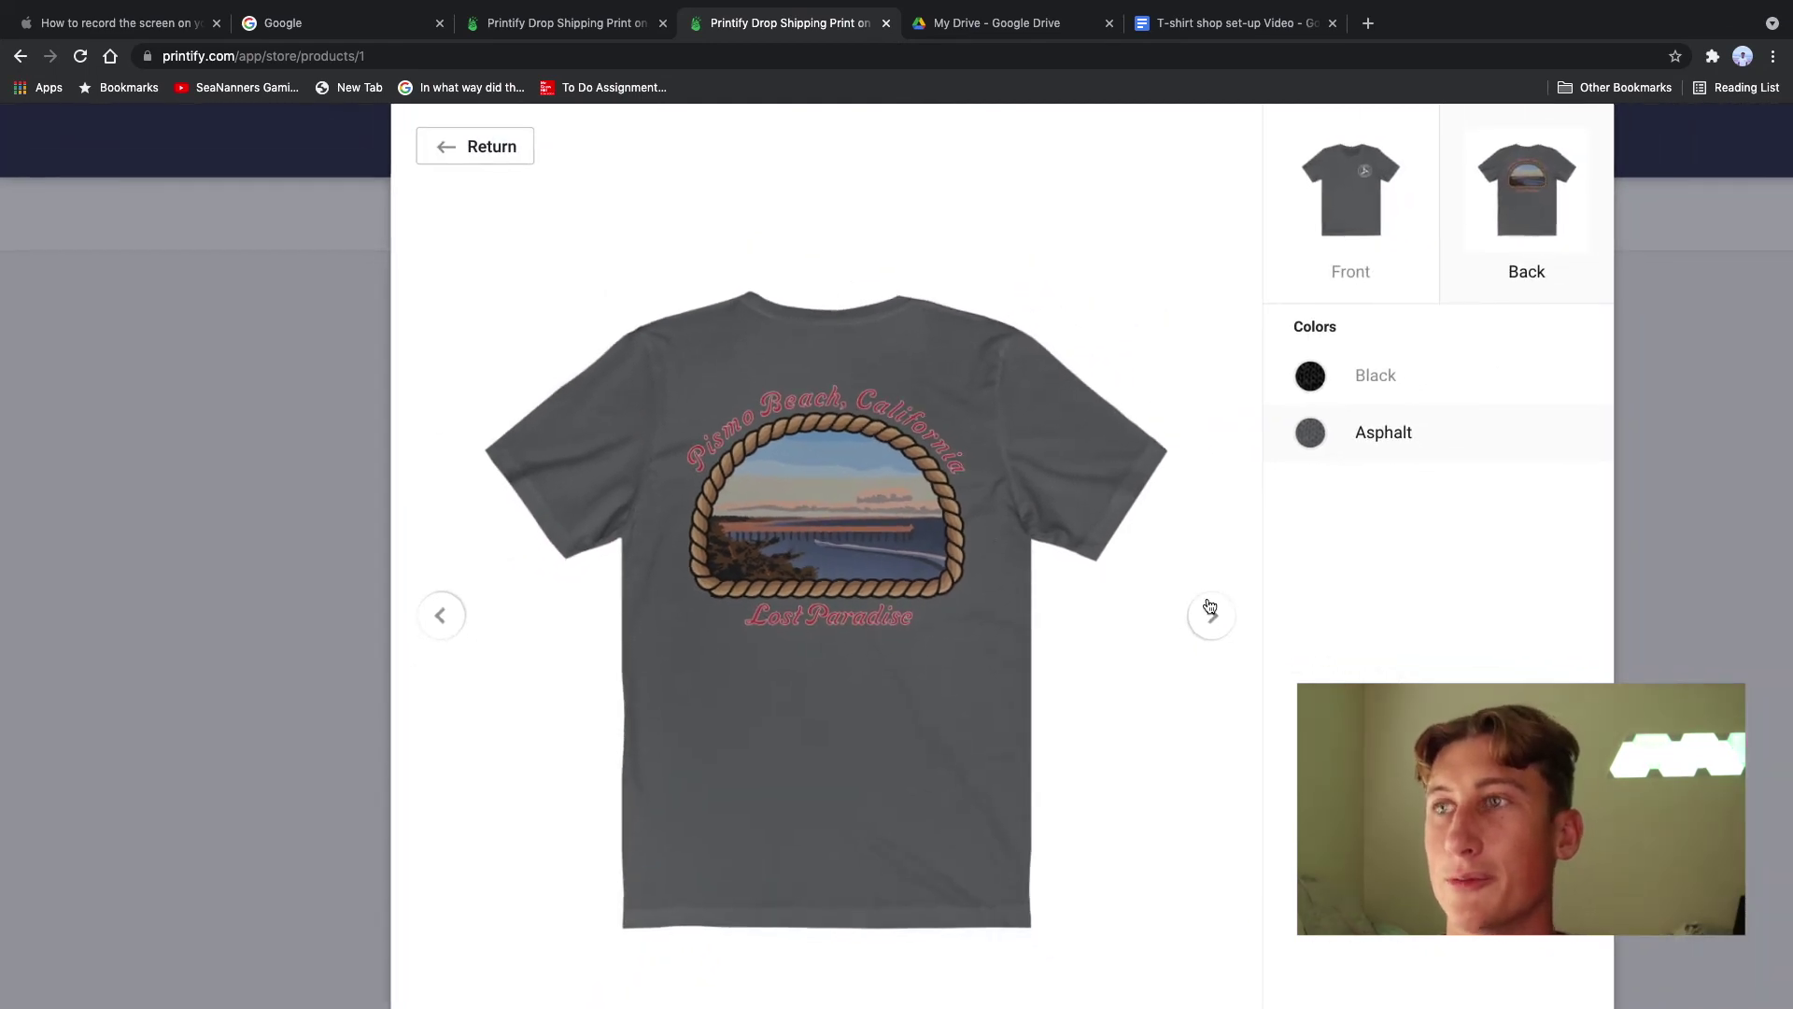
click(439, 161)
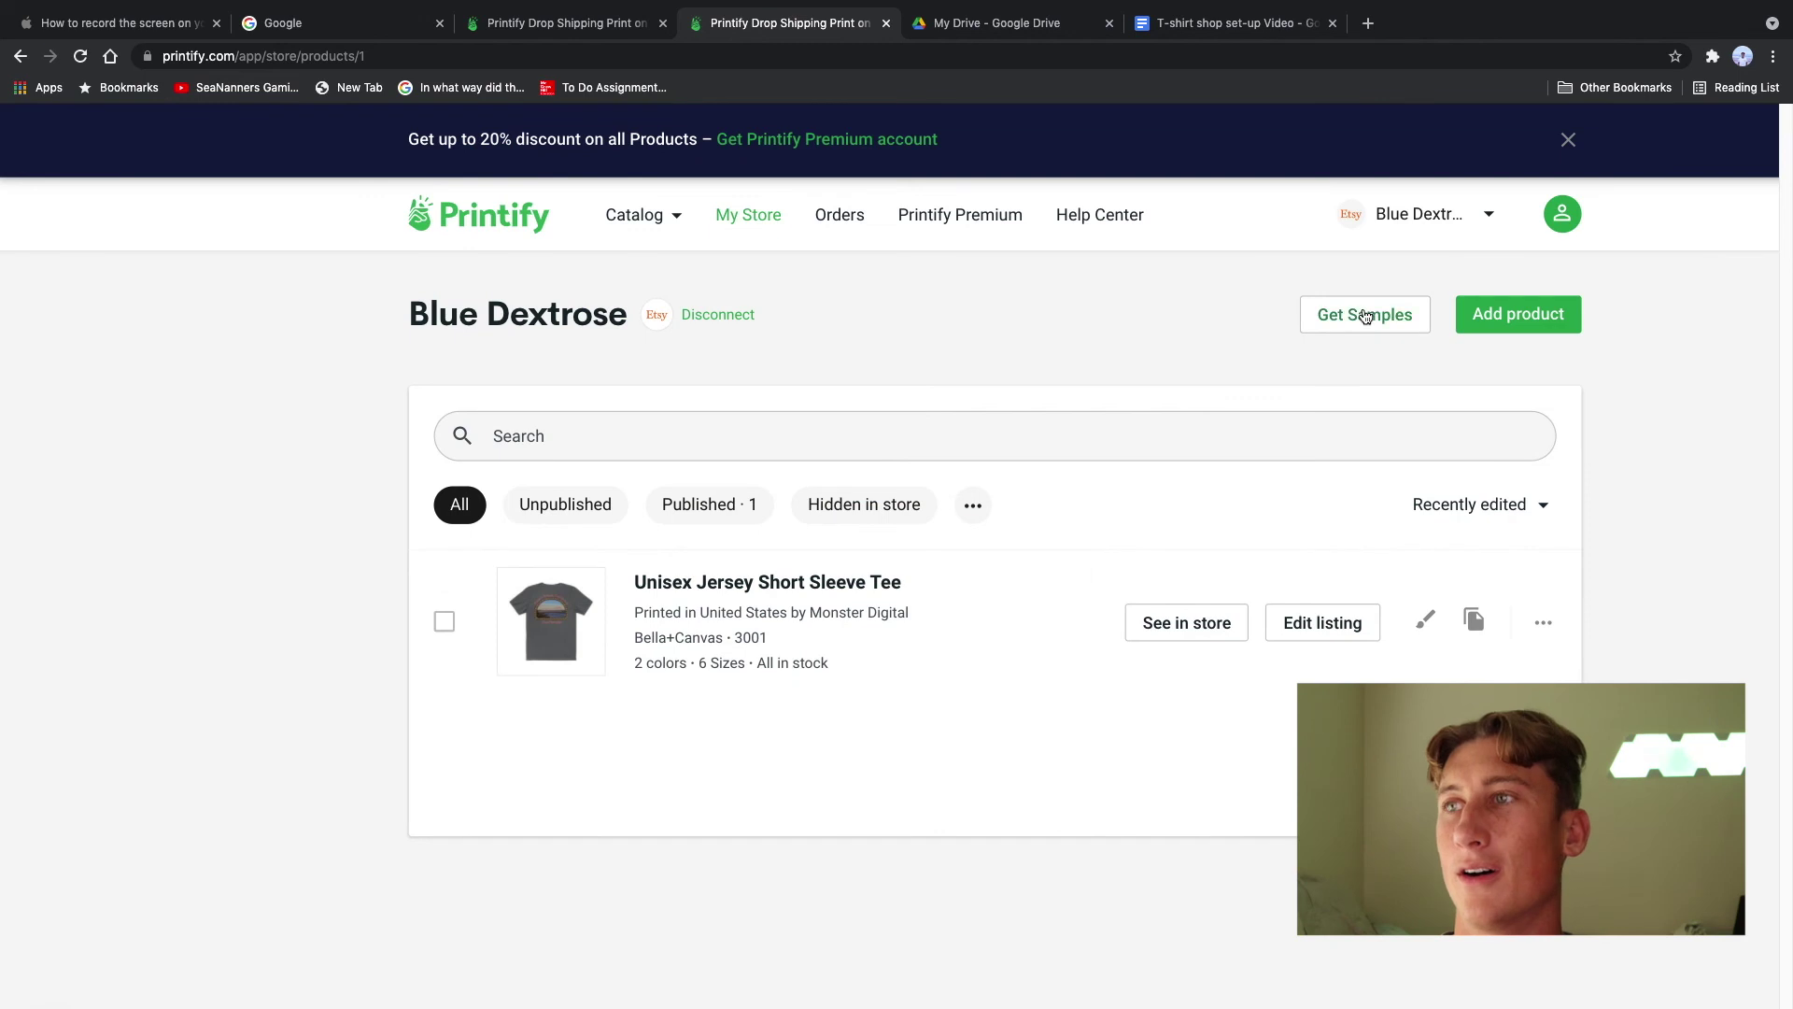